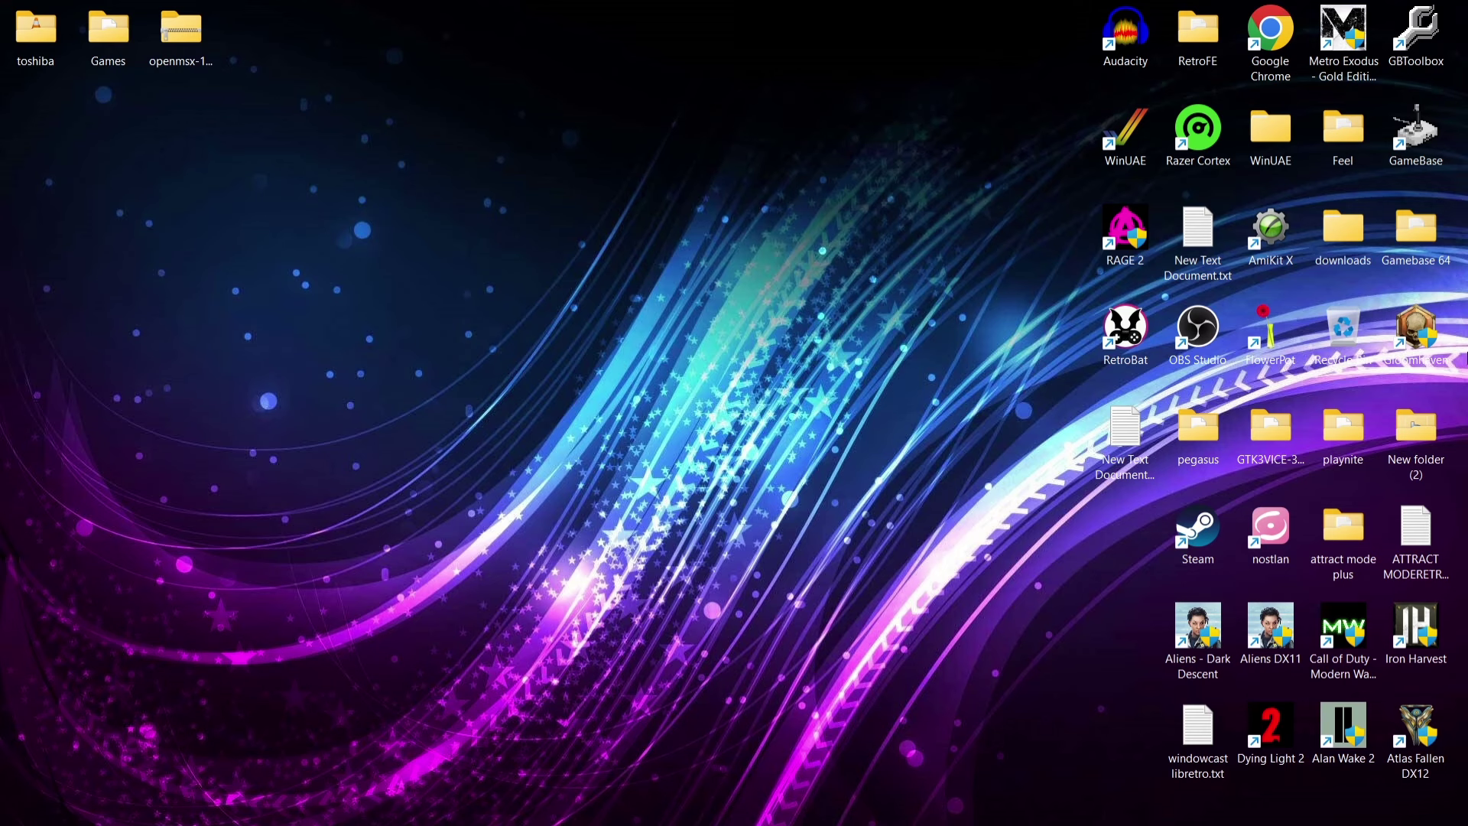
Open the openMSX website in the browser and choose the 19.1 Win 64bit (install) download.
click(810, 796)
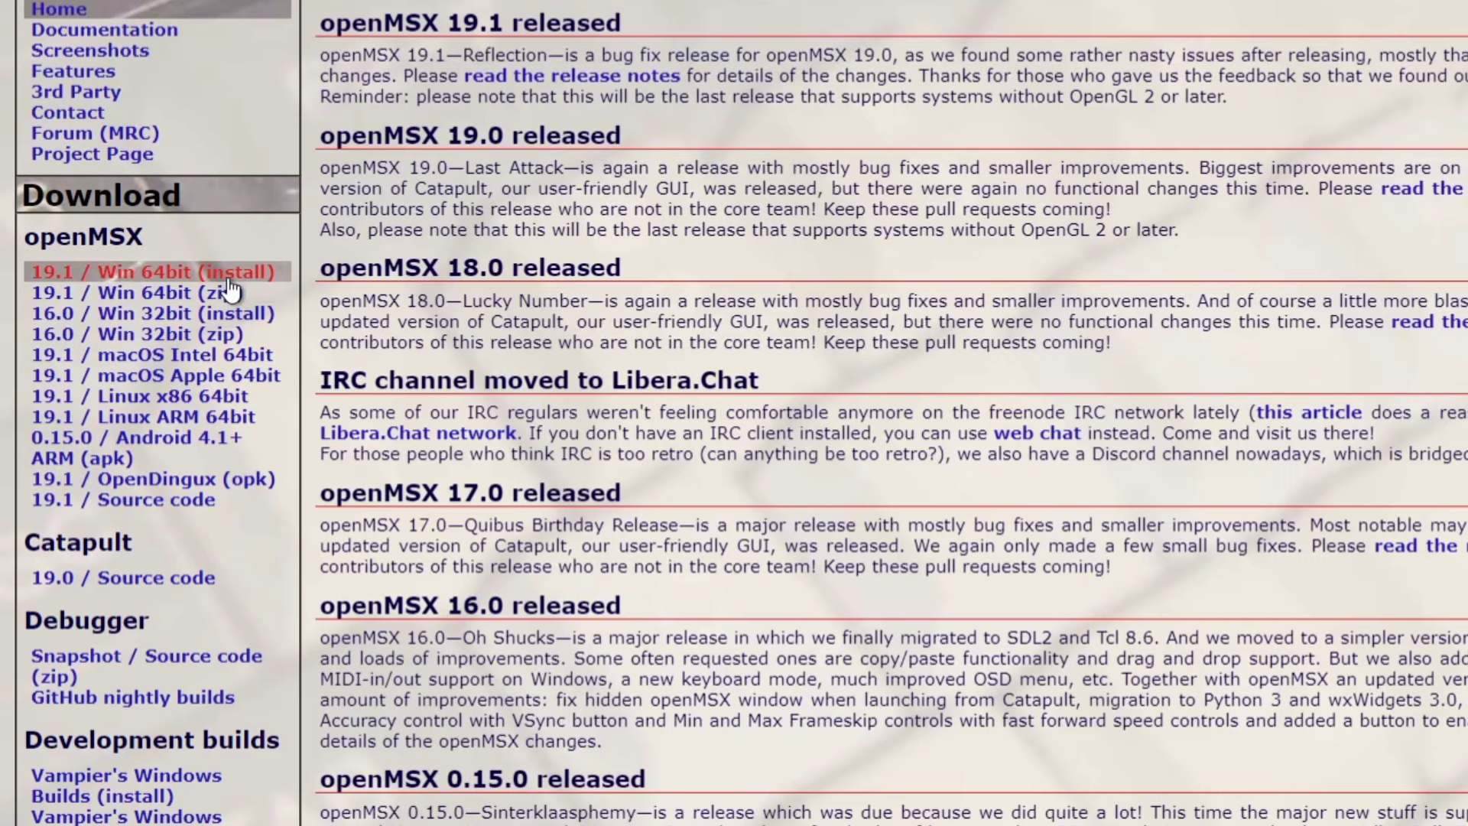
click(228, 281)
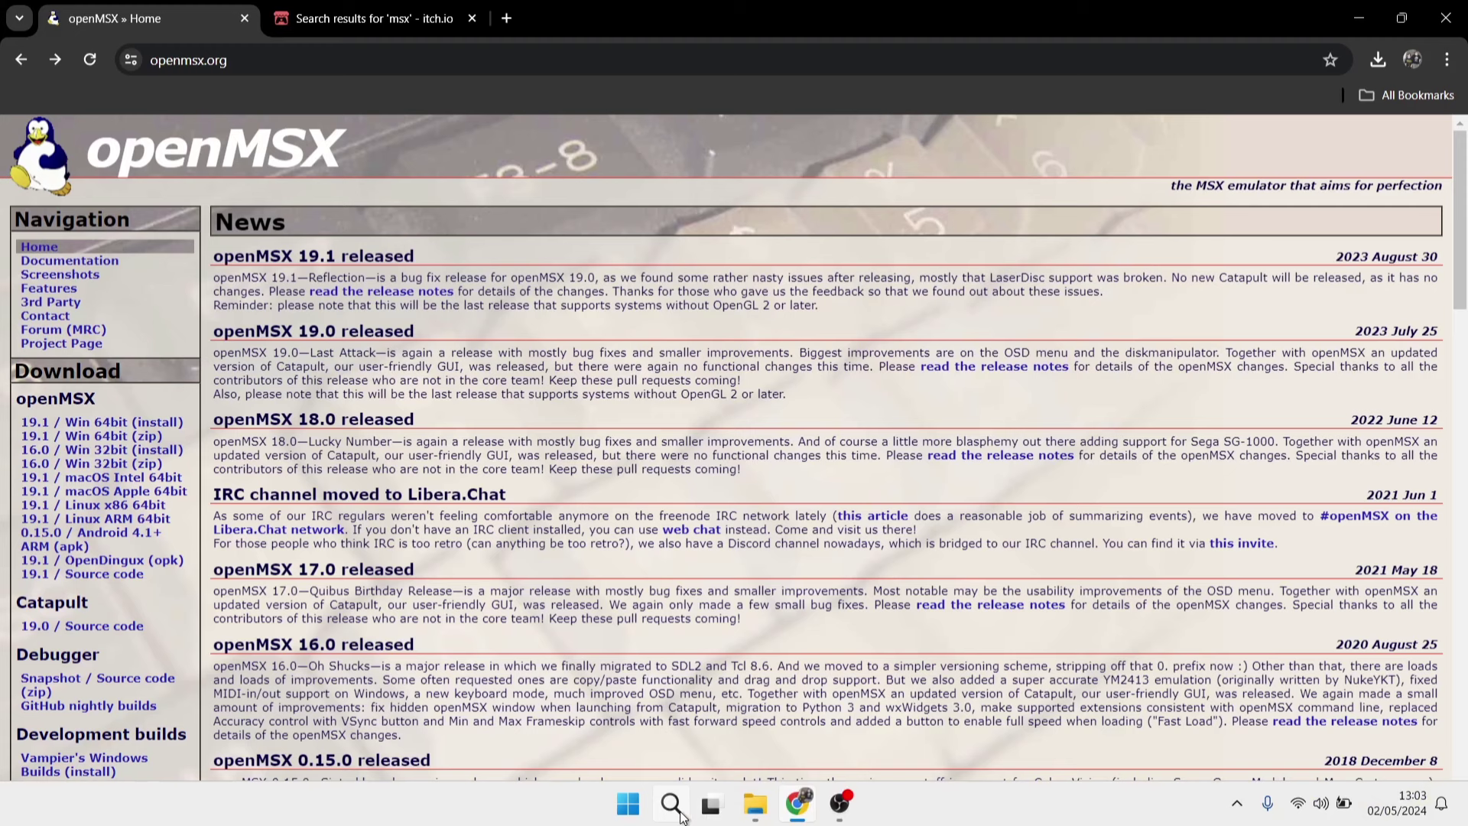
Check the PC's system type in System Information, searching for "sys" to find it, and close it again.
click(664, 809)
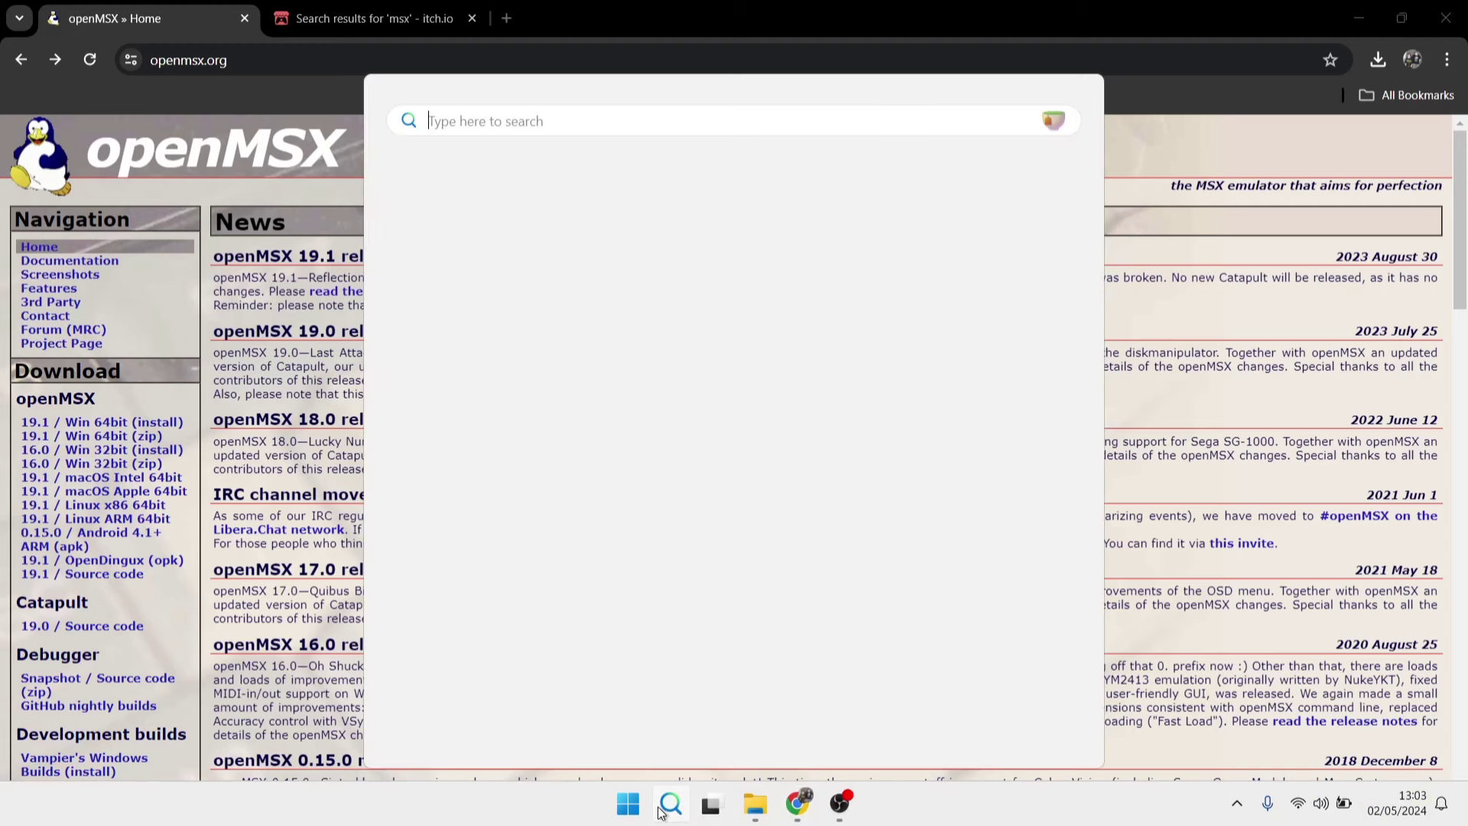
text(sys)
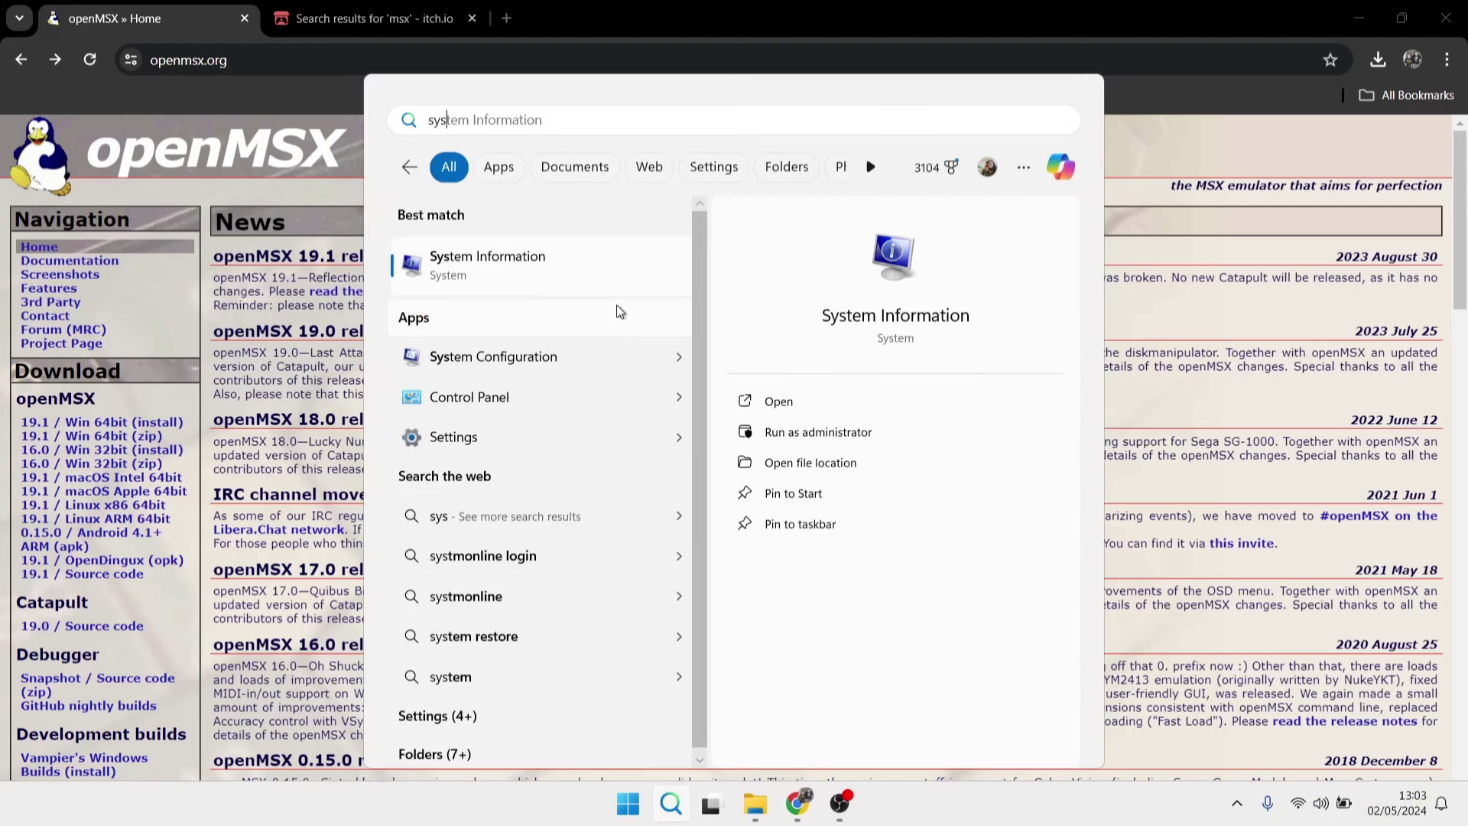
key(Return)
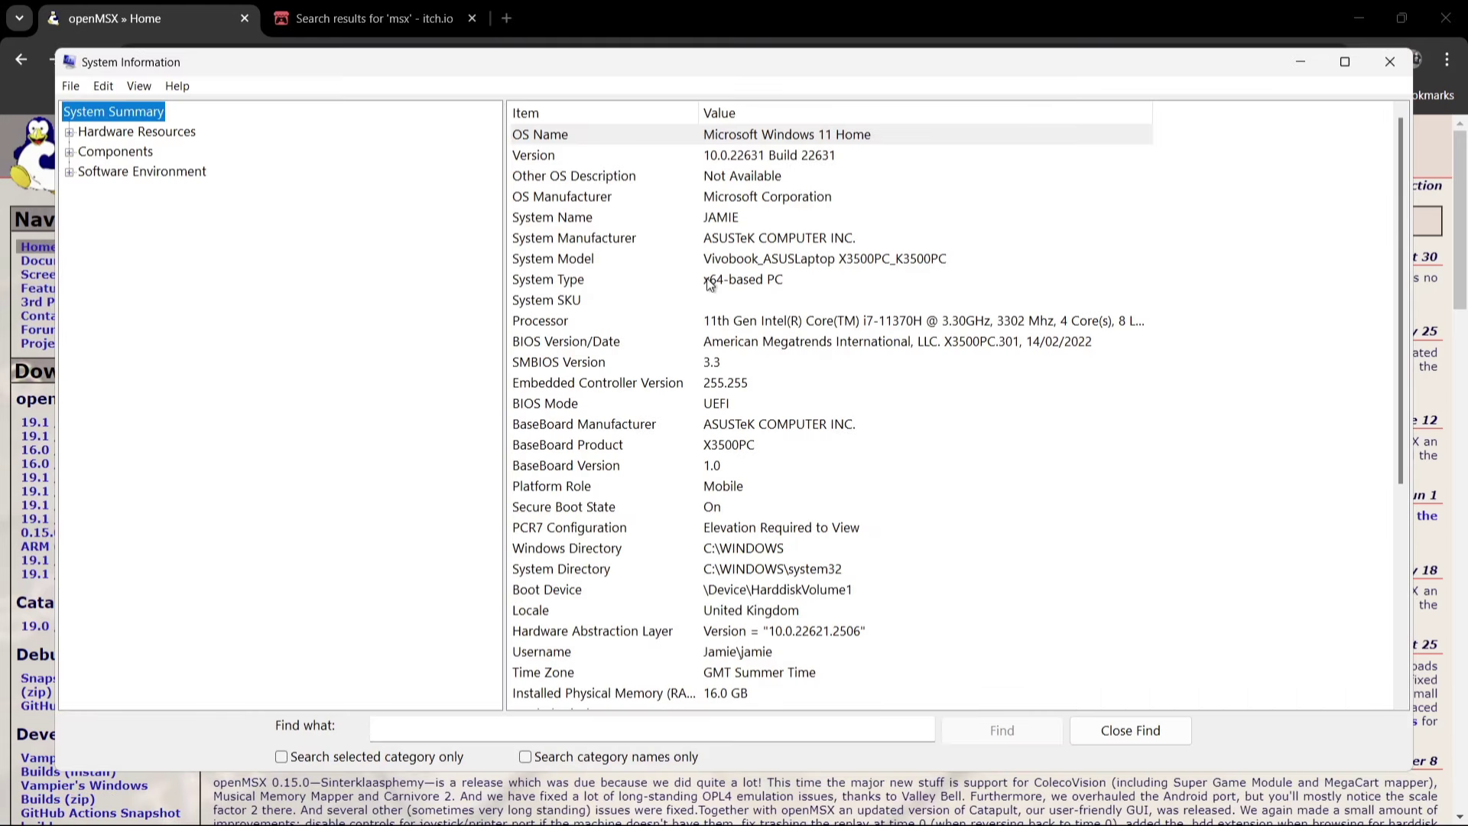
click(710, 282)
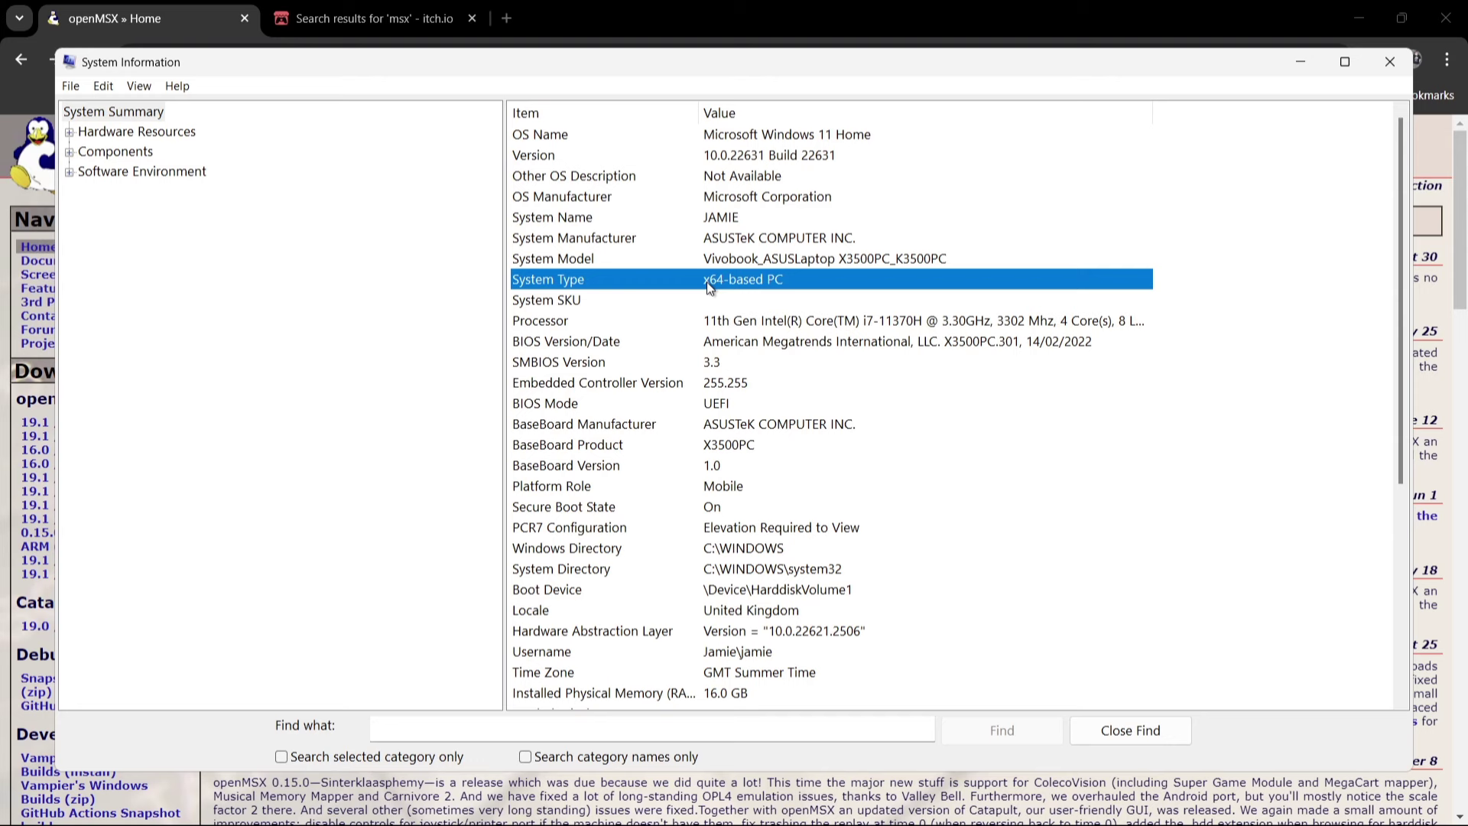
click(1390, 62)
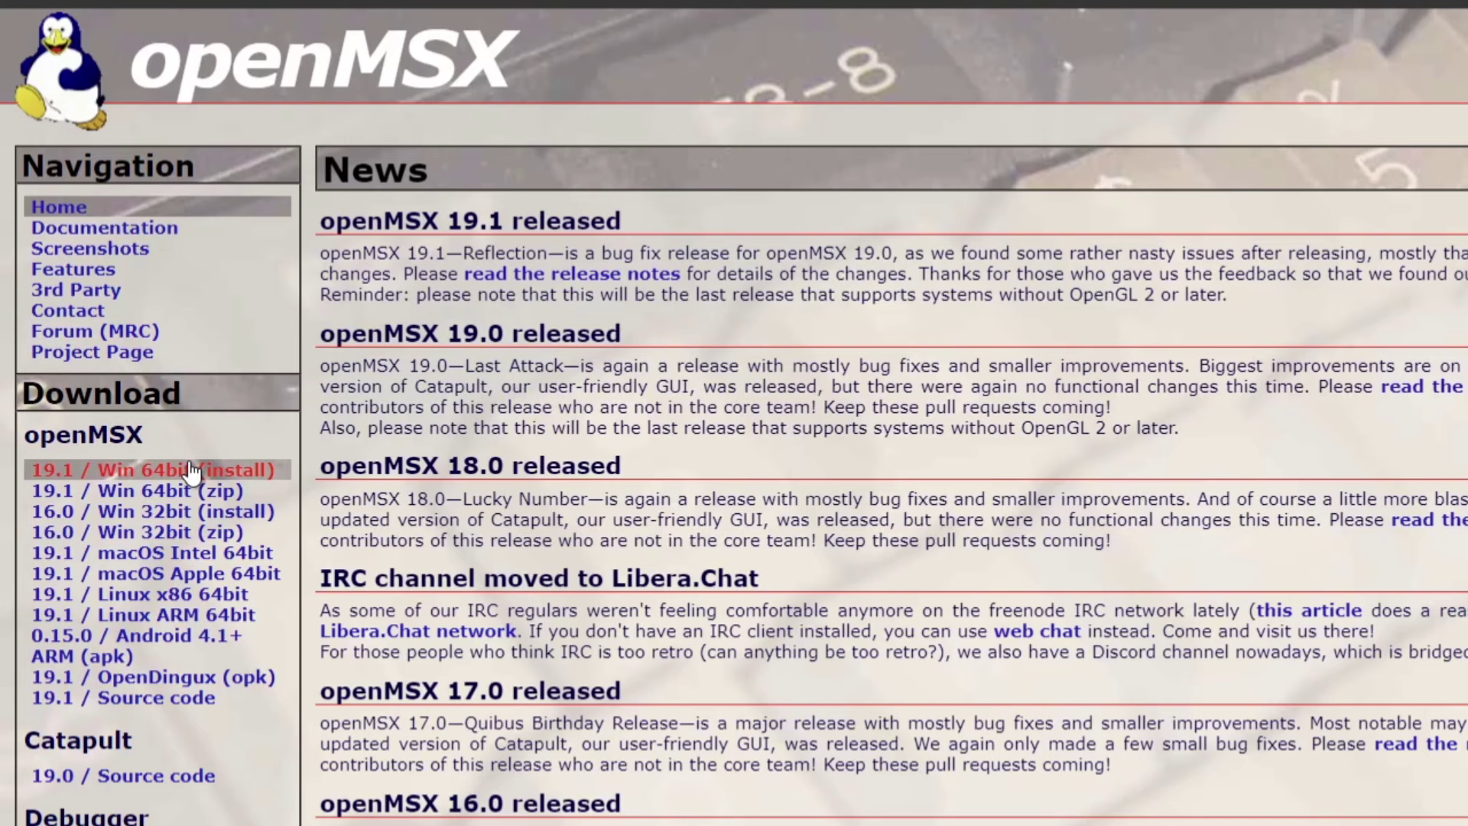
Download the openMSX 19.1 Win 64bit (zip) package and look through the itch.io search results for msx.
click(263, 493)
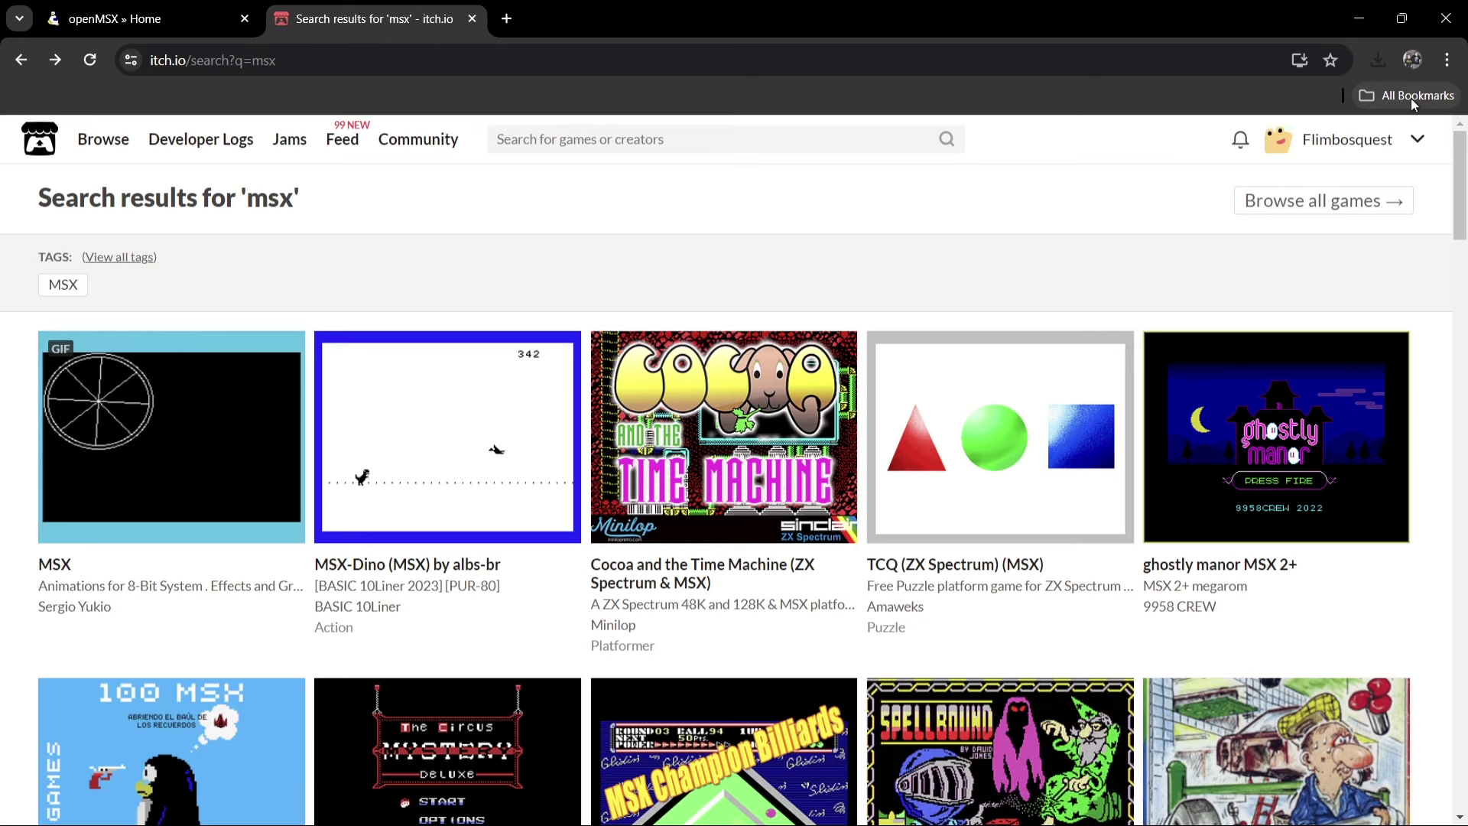
mouse_move(1462, 153)
mouse_down()
mouse_move(1465, 288)
mouse_move(1465, 183)
mouse_up()
Minimise the browser, open the desktop Games folder and select the Spellbound (MSX).cas file.
click(1362, 15)
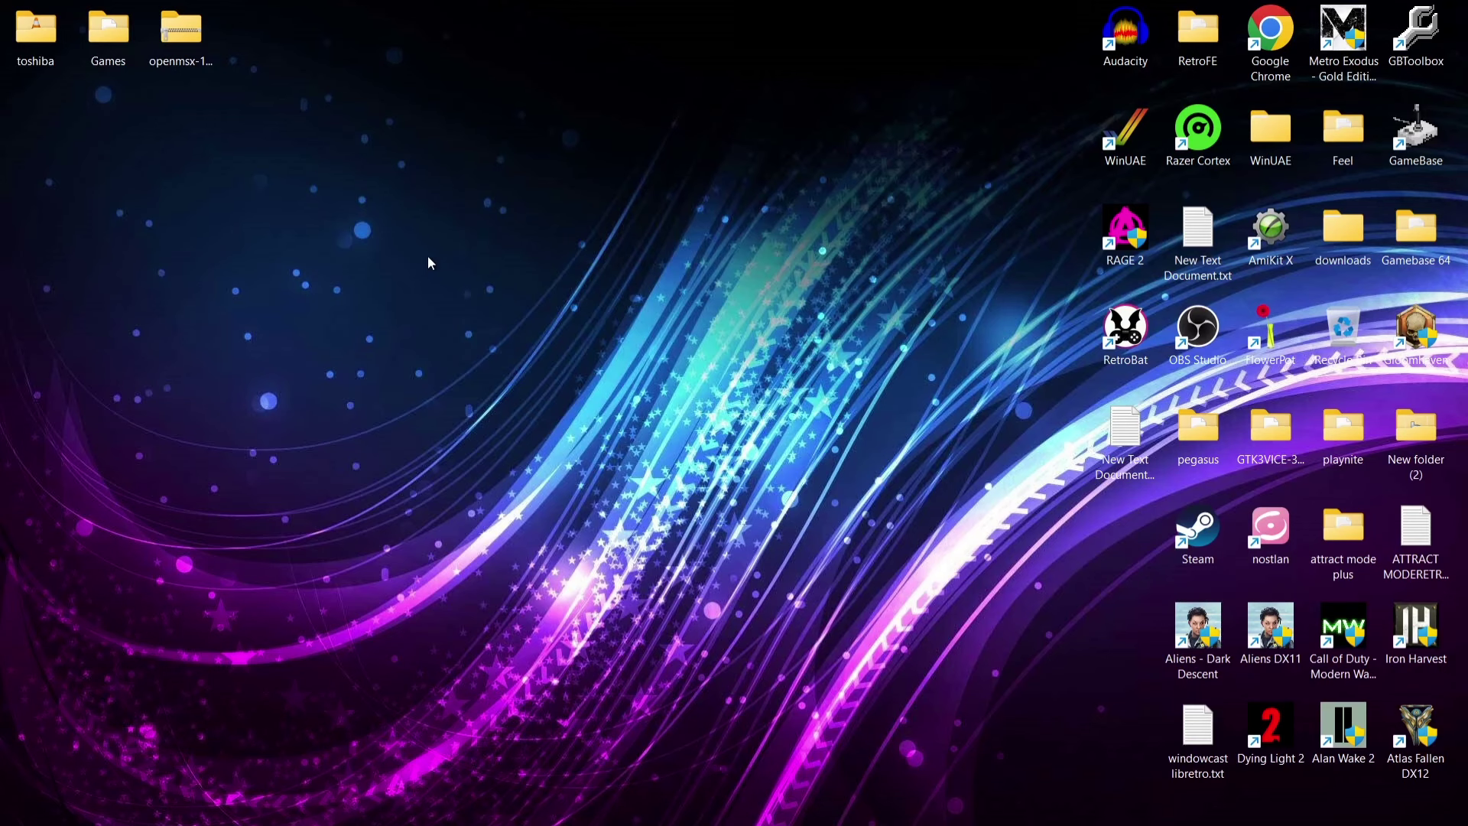
double_click(120, 29)
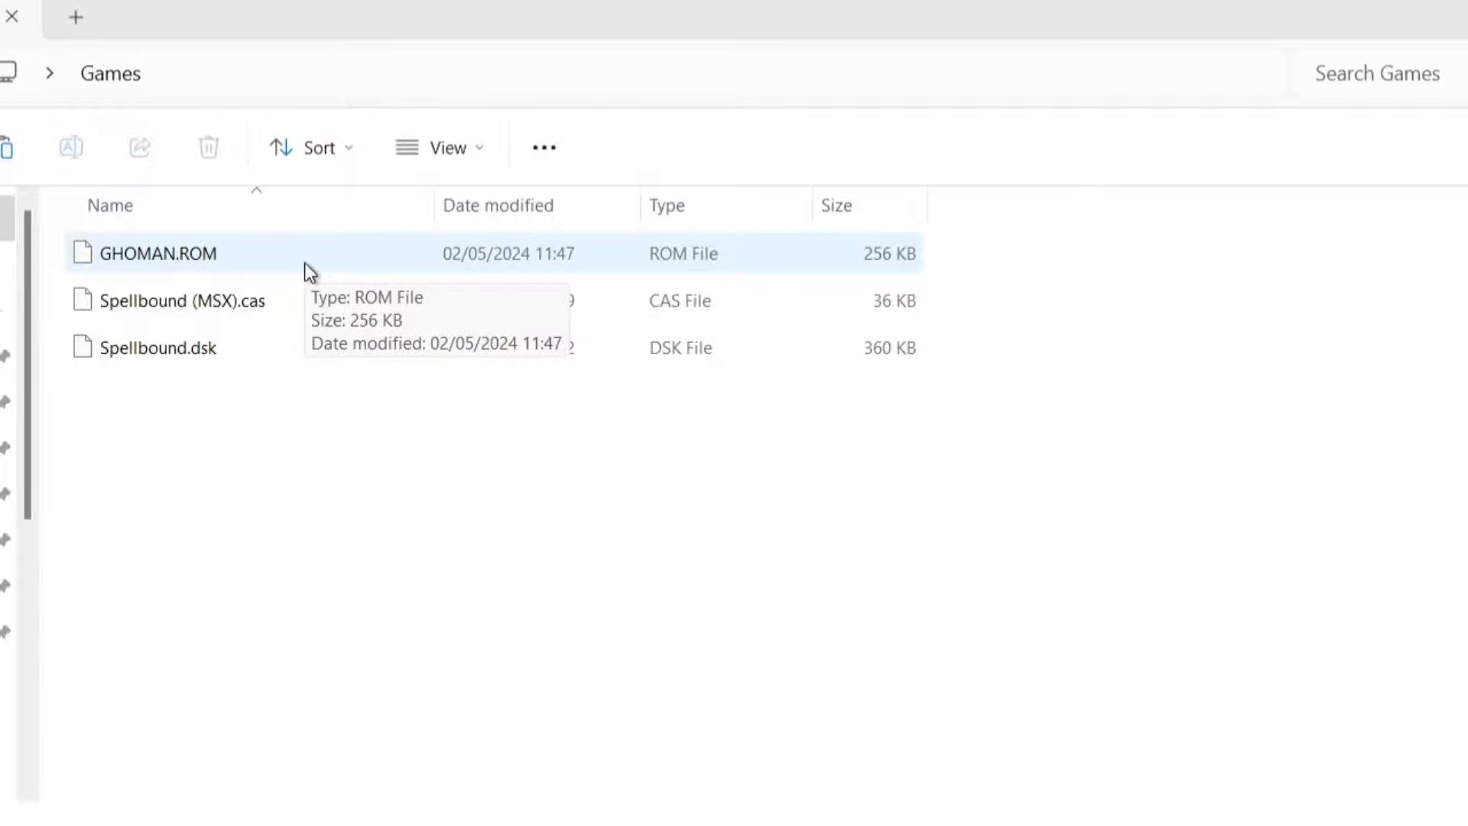
click(292, 303)
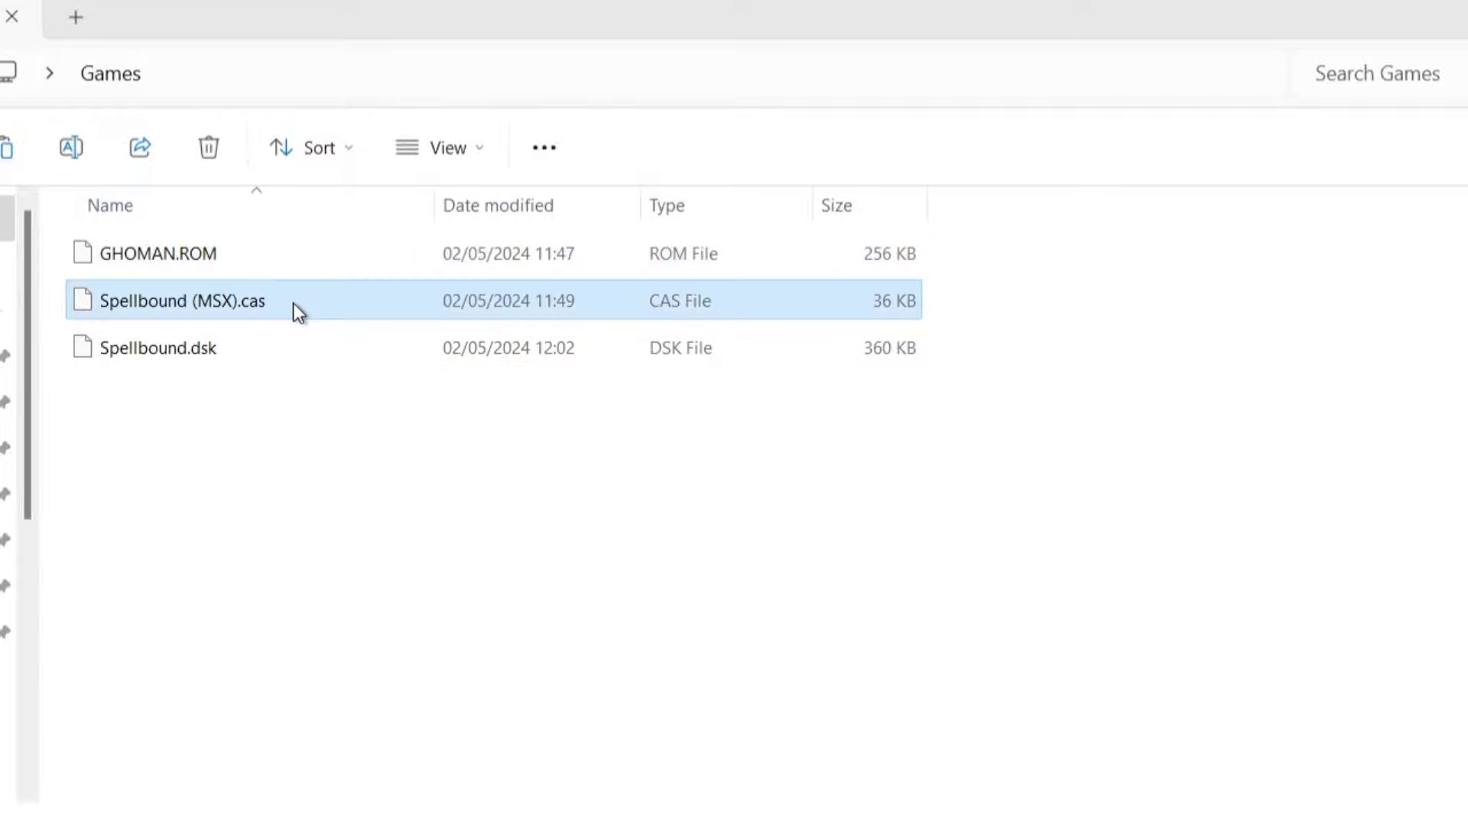
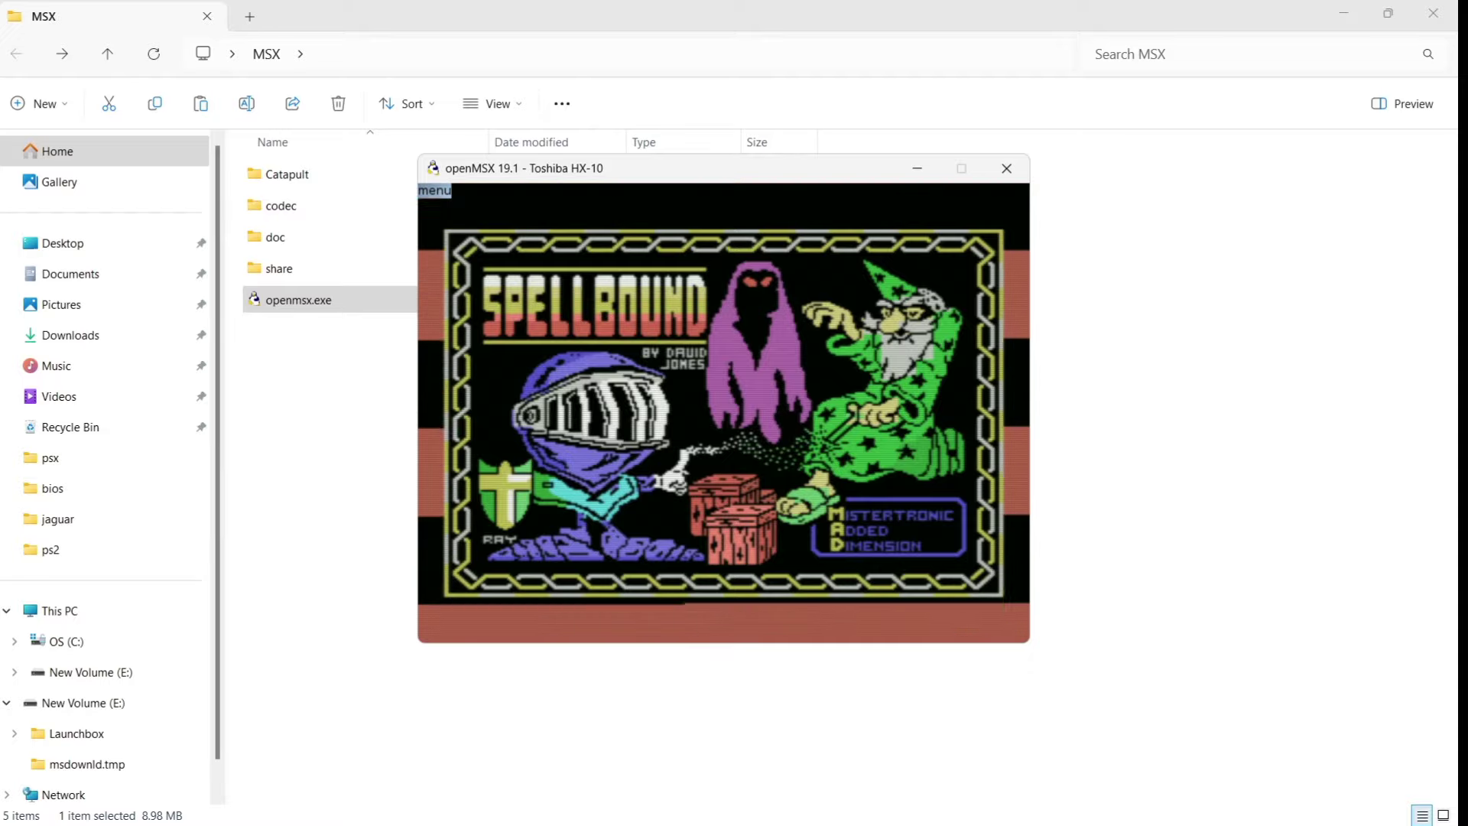
Make the emulator full screen and start Spellbound with Joystick (Port A) as the control method.
key(alt+Return)
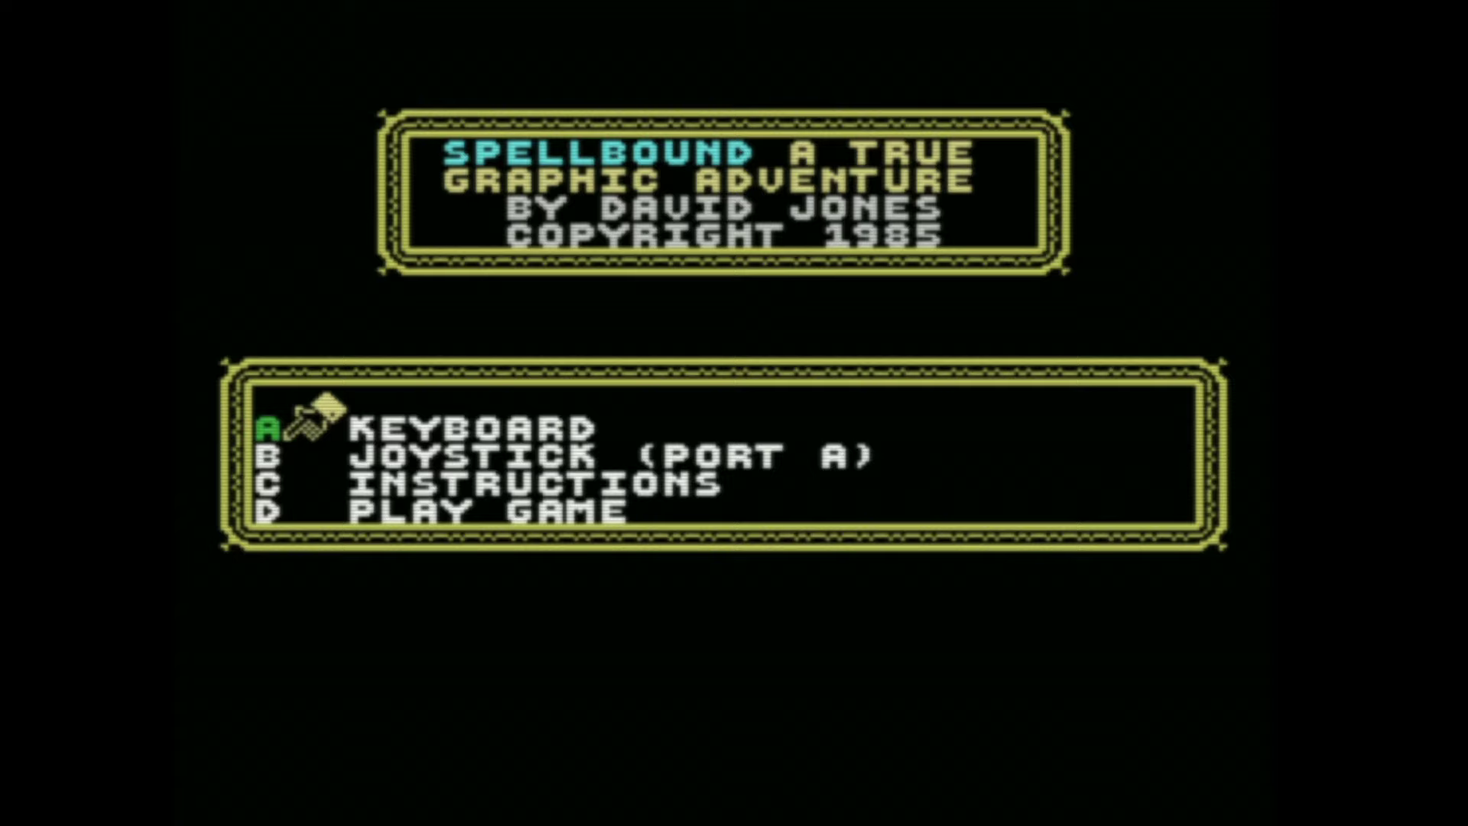
key(Down)
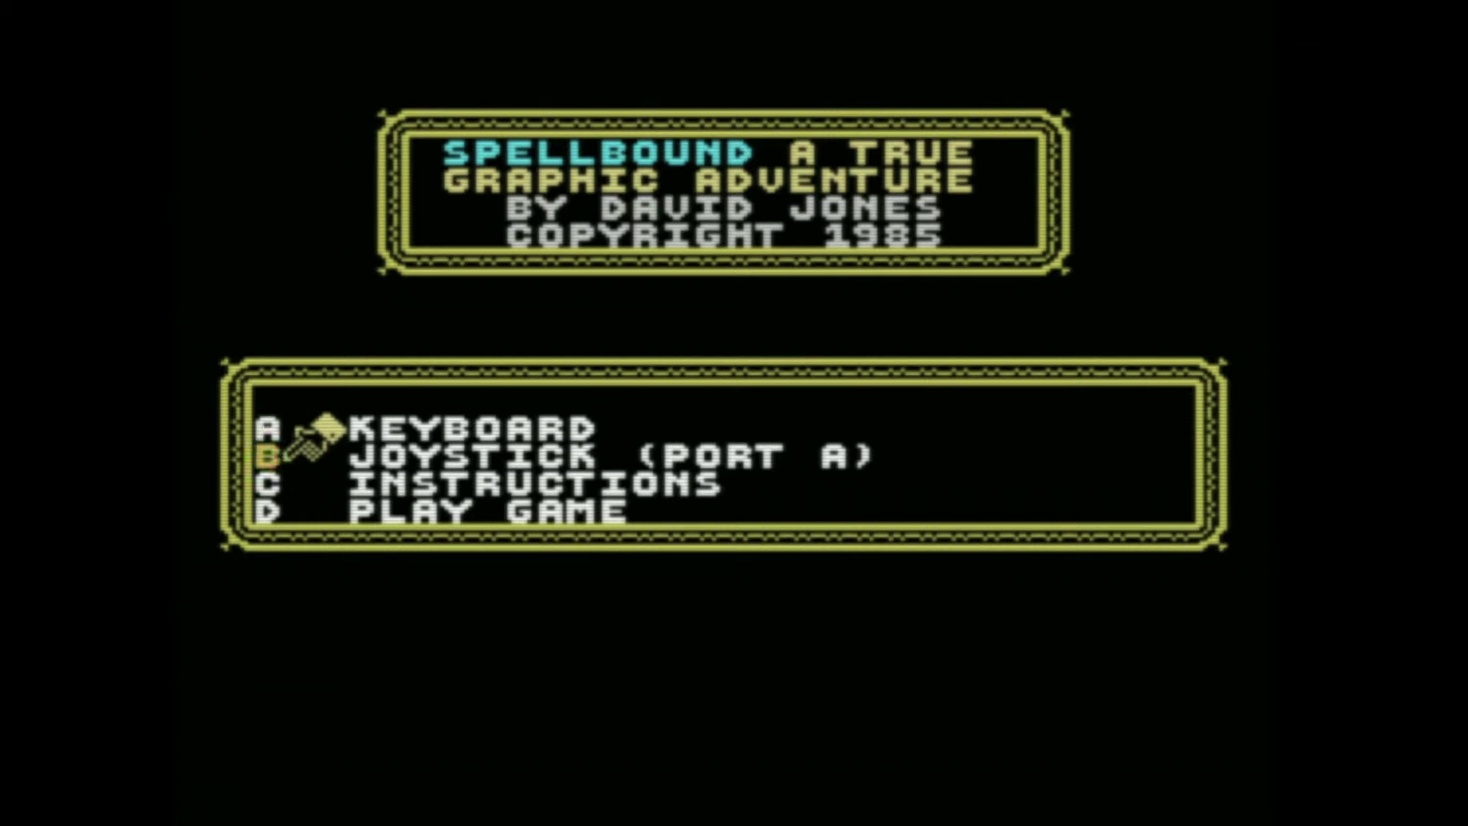
key(Down)
key(Down)
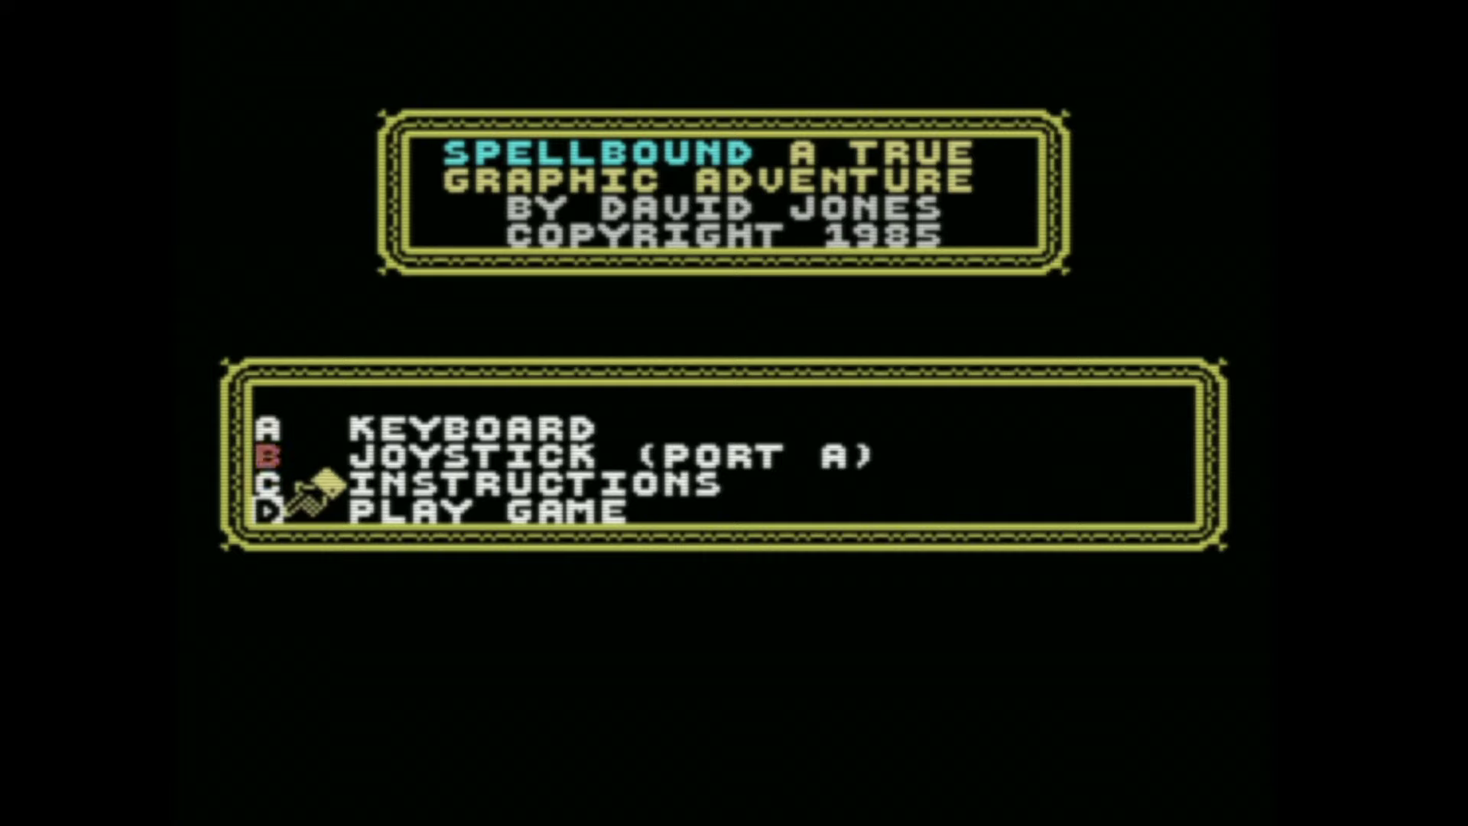
key(space)
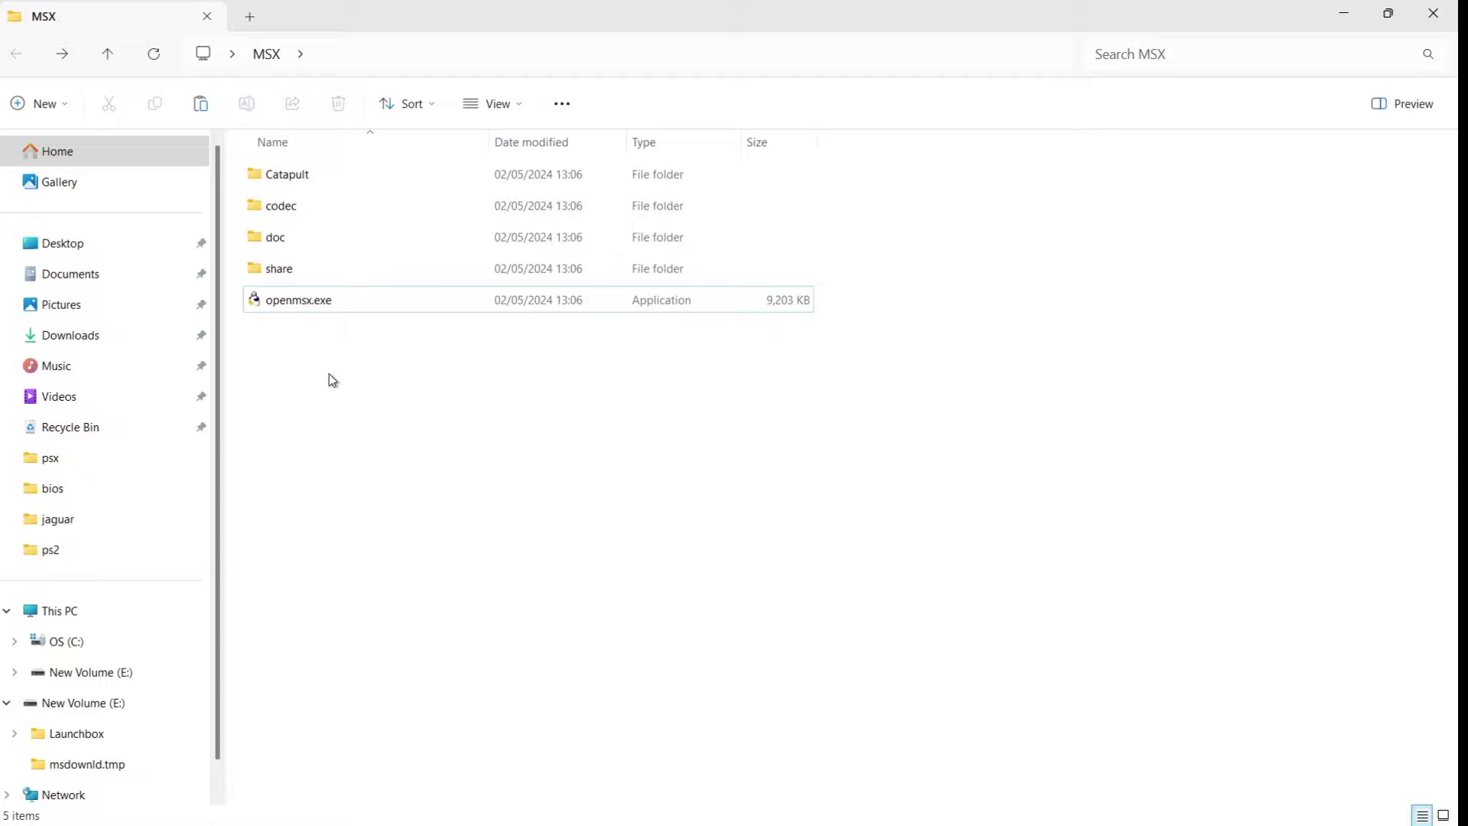
Launch openmsx.exe from the MSX folder and open the emulator's Hardware options.
click(296, 300)
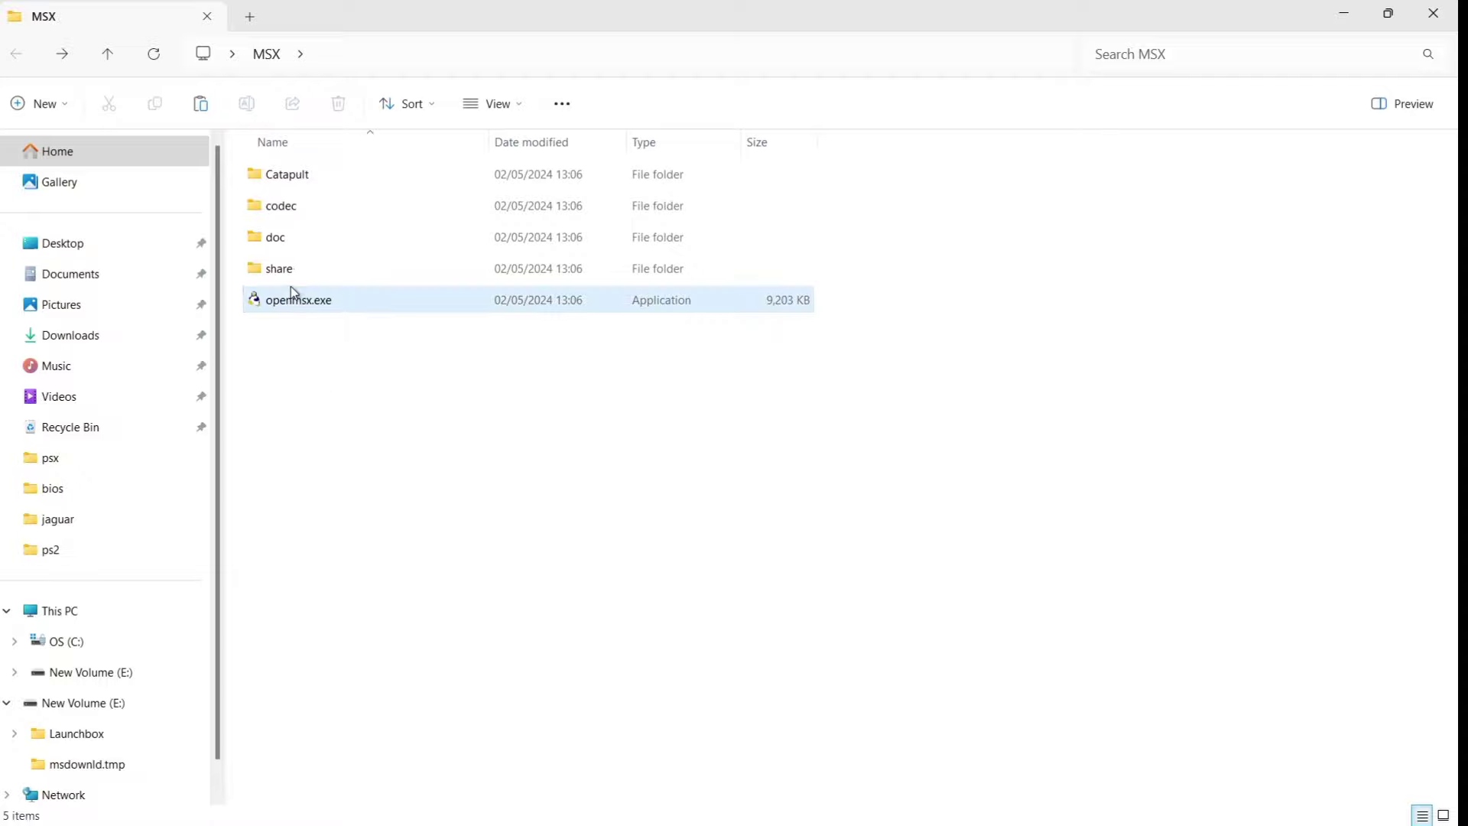
double_click(342, 310)
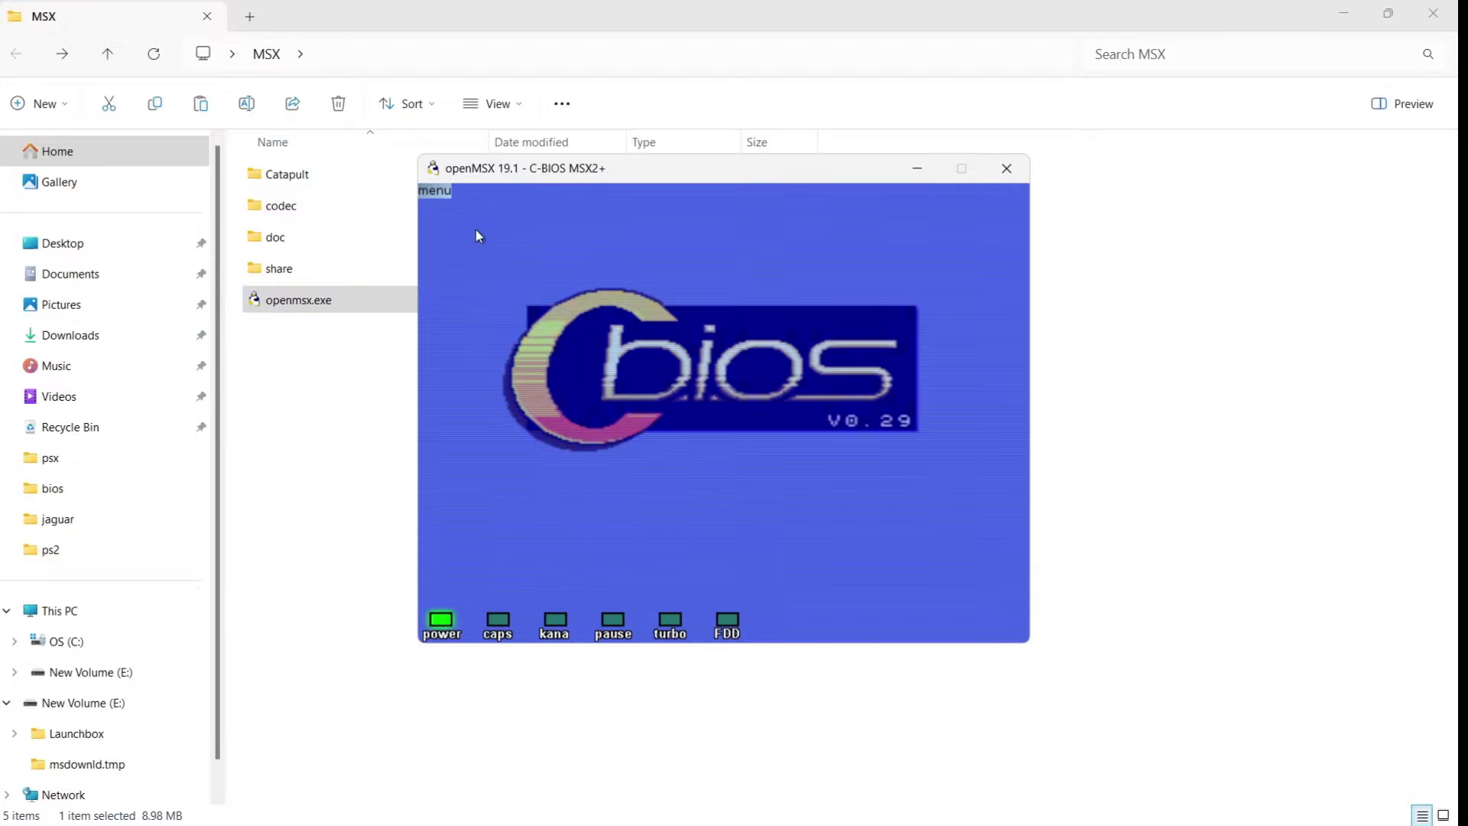
click(436, 192)
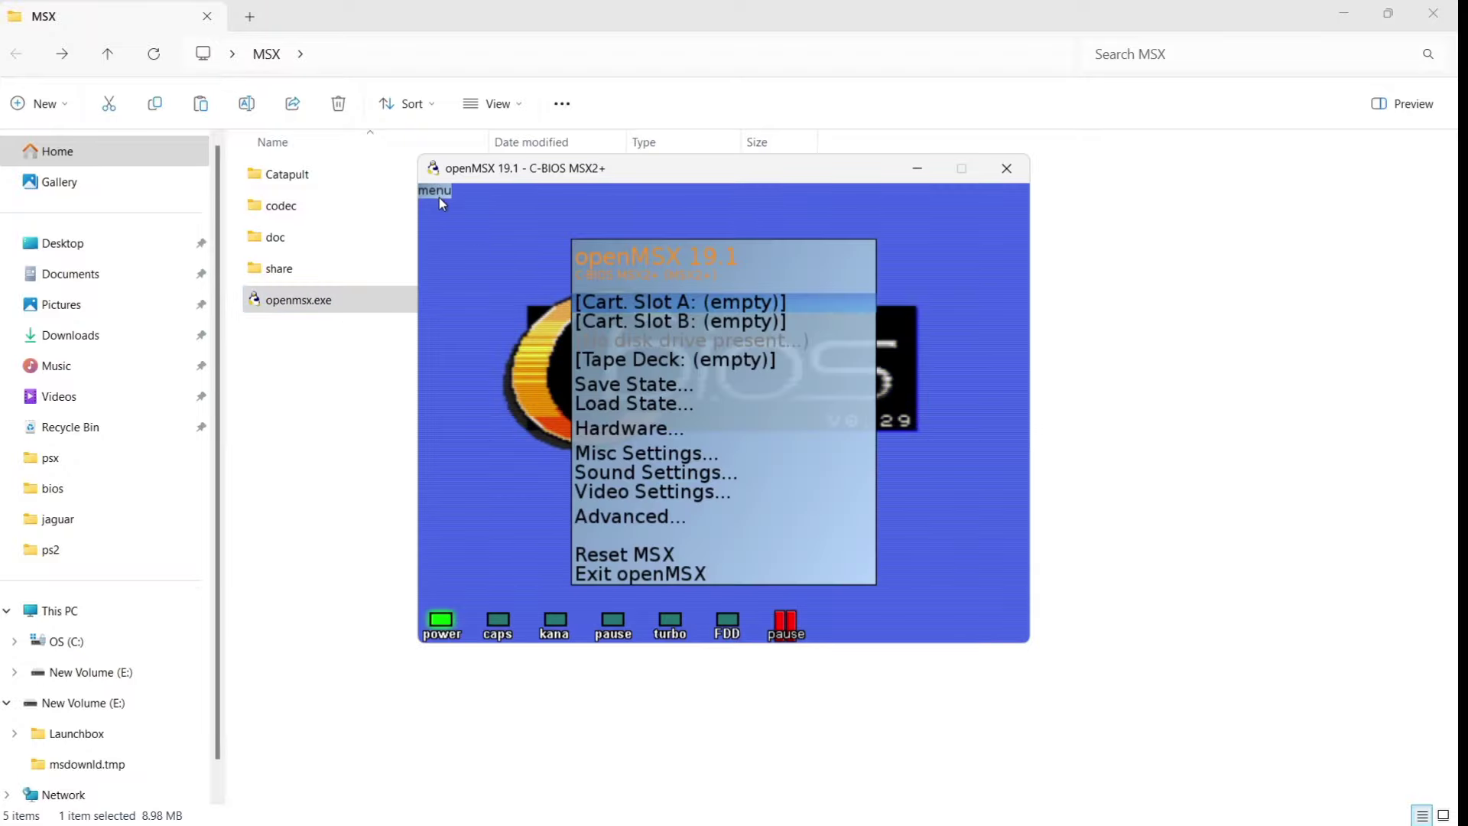
key(Down)
key(Down)
key(Down)
key(Down)
key(Down)
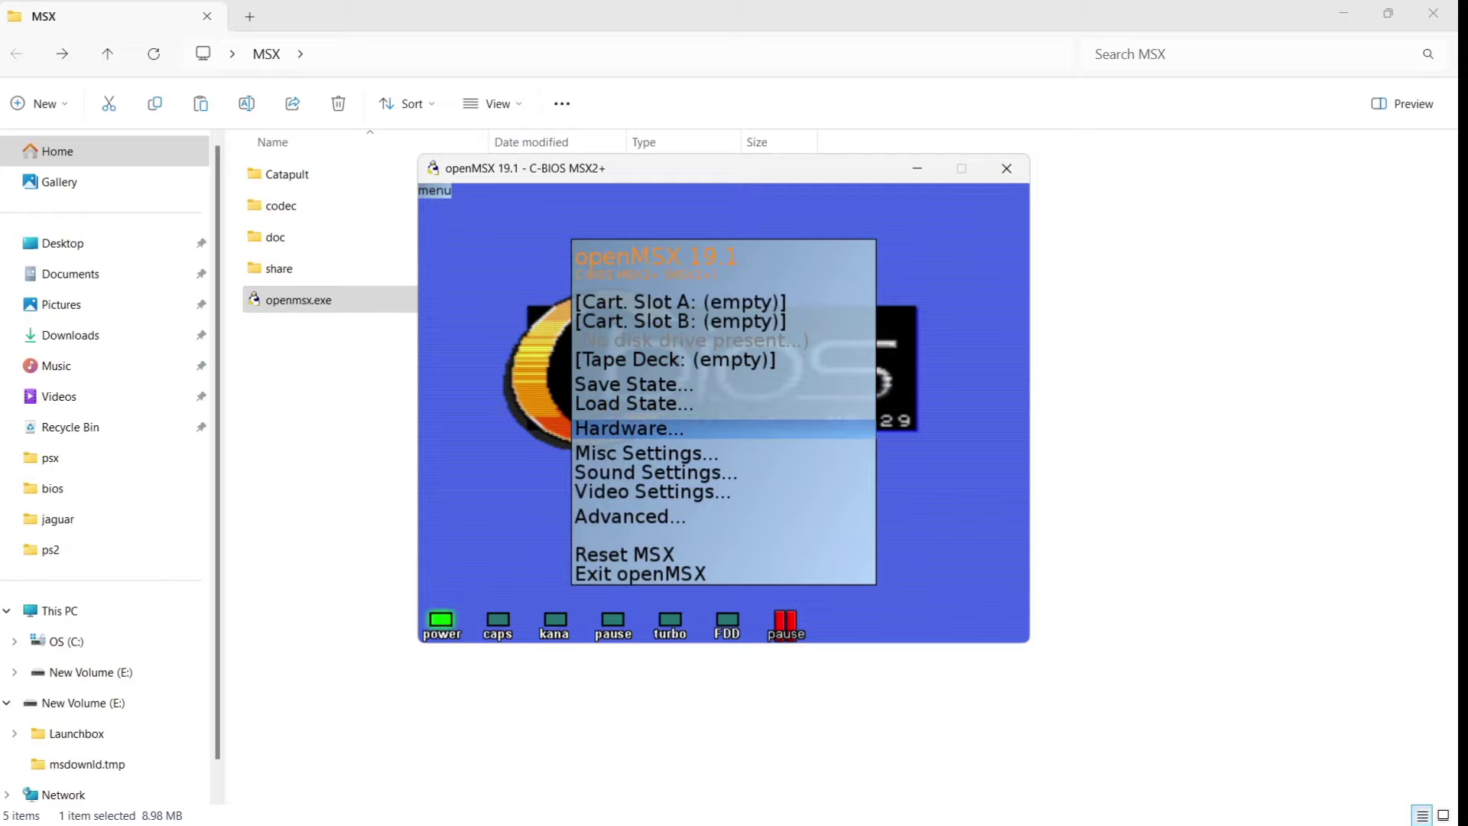
key(Return)
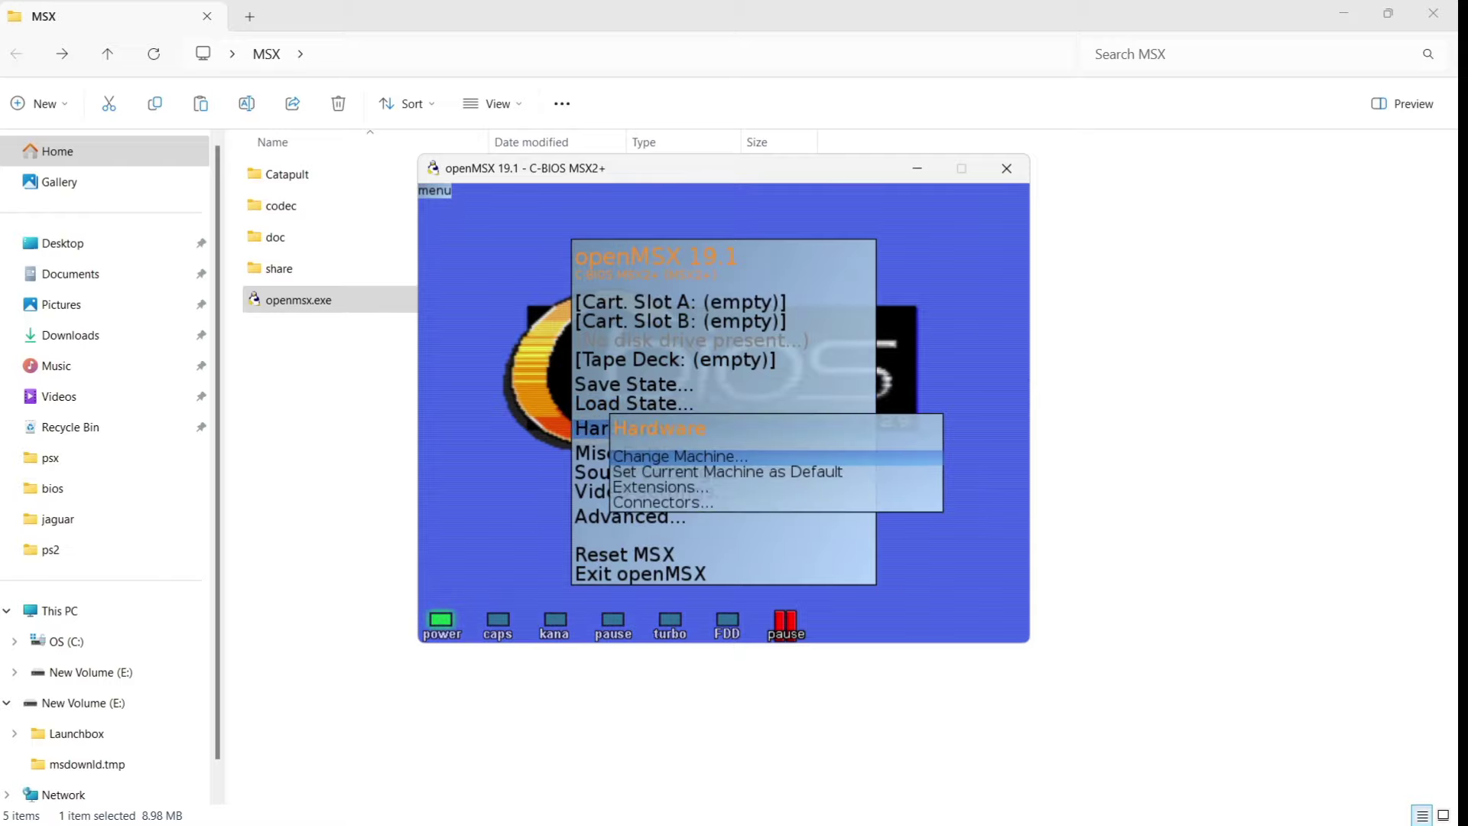
Change the emulated machine to Toshiba HX-10, MSX (UK).
key(Return)
key(Up)
key(Up)
key(Up)
key(Up)
key(Up)
key(Up)
key(Up)
key(Up)
key(Up)
key(Up)
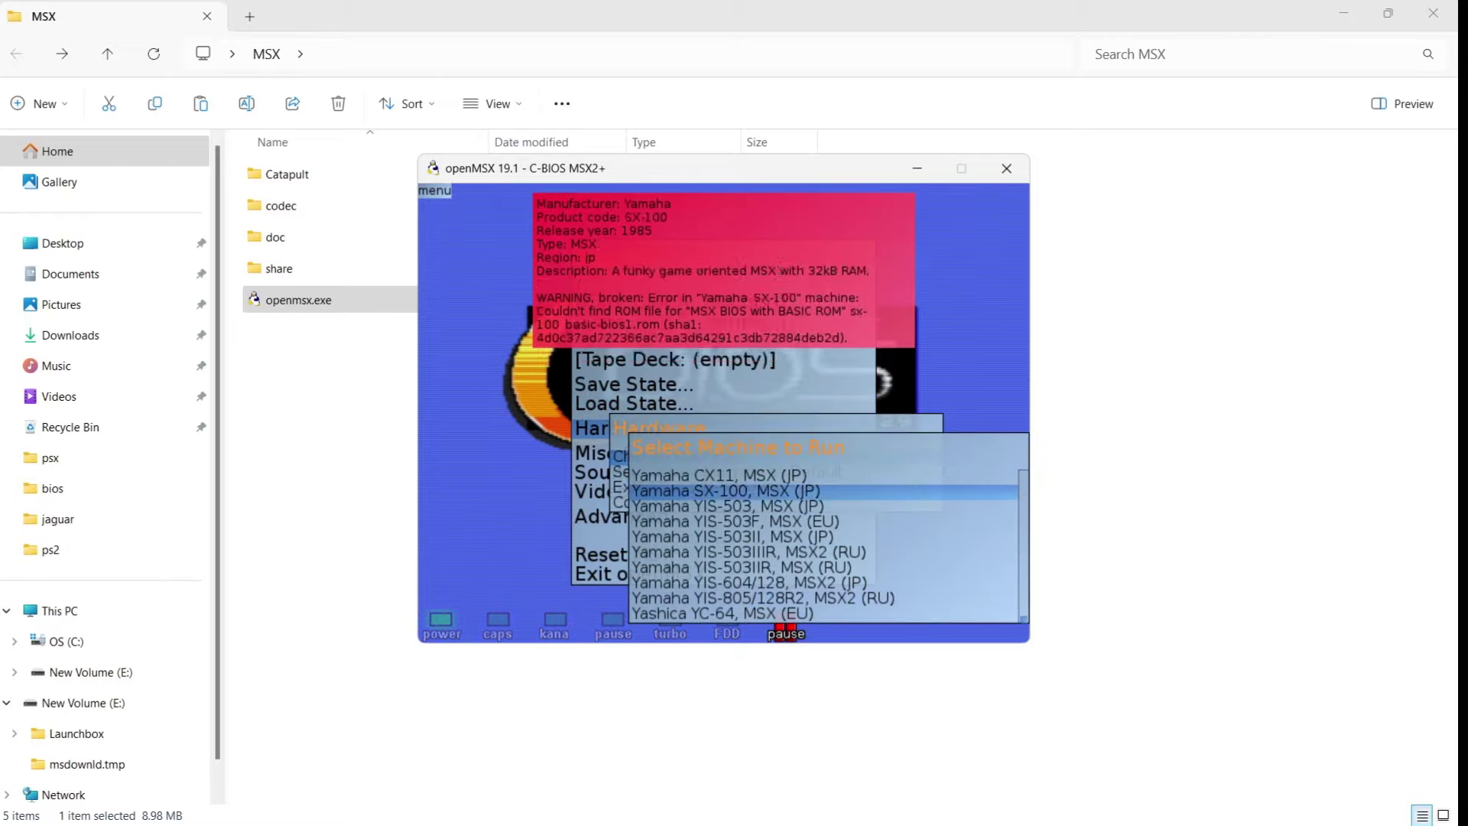
key(Up)
key(Up)
key(Up)
key(Up)
key(Up)
key(Up)
key(Up)
key(Up)
key(Up)
key(Up)
key(Up)
key(Up)
key(Up)
key(Up)
key(Up)
key(Up)
key(Up)
key(Up)
key(Up)
key(Up)
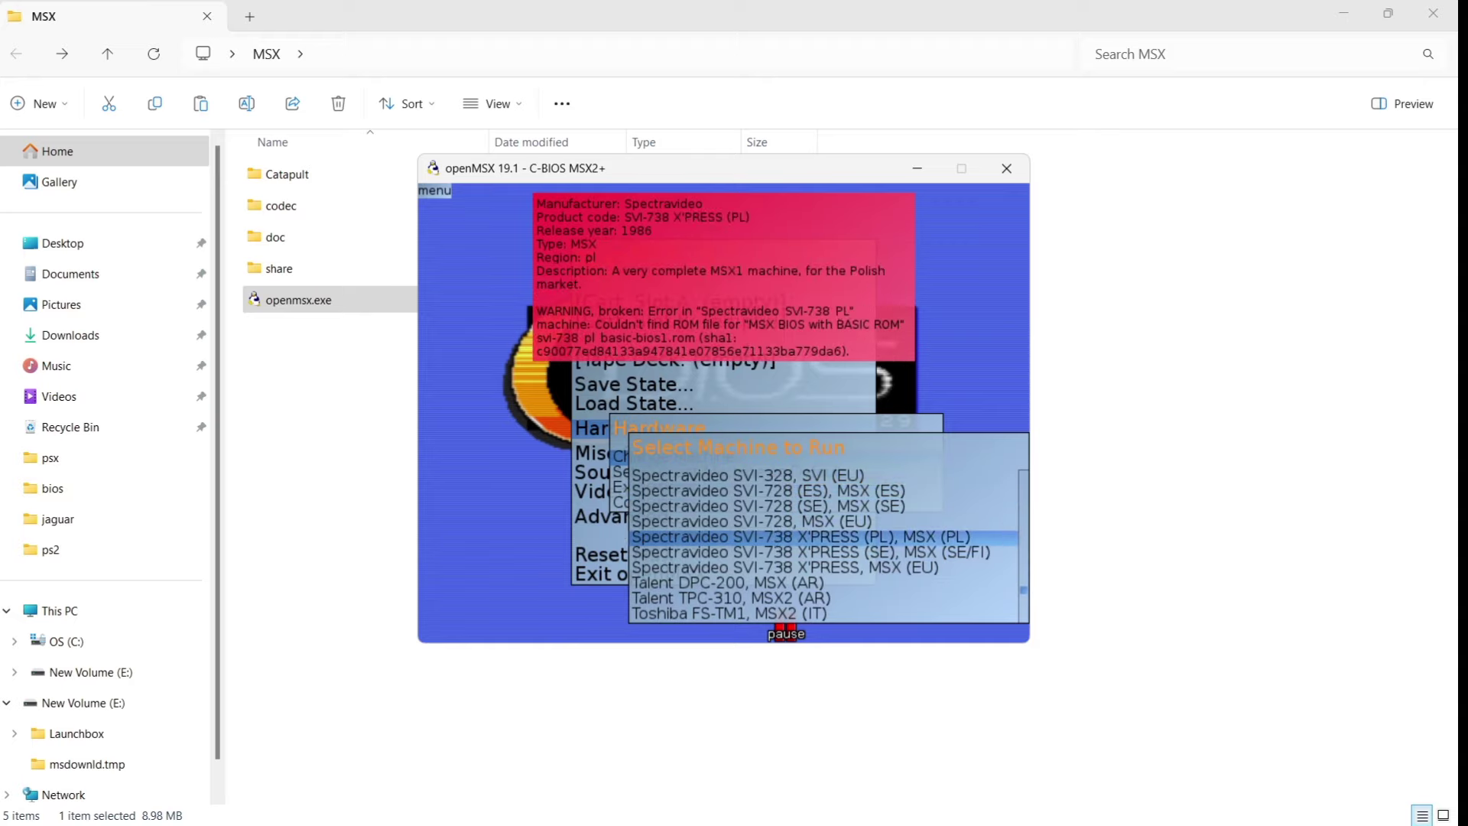
key(Down)
key(Down)
key(Down)
key(Down)
key(Down)
key(Down)
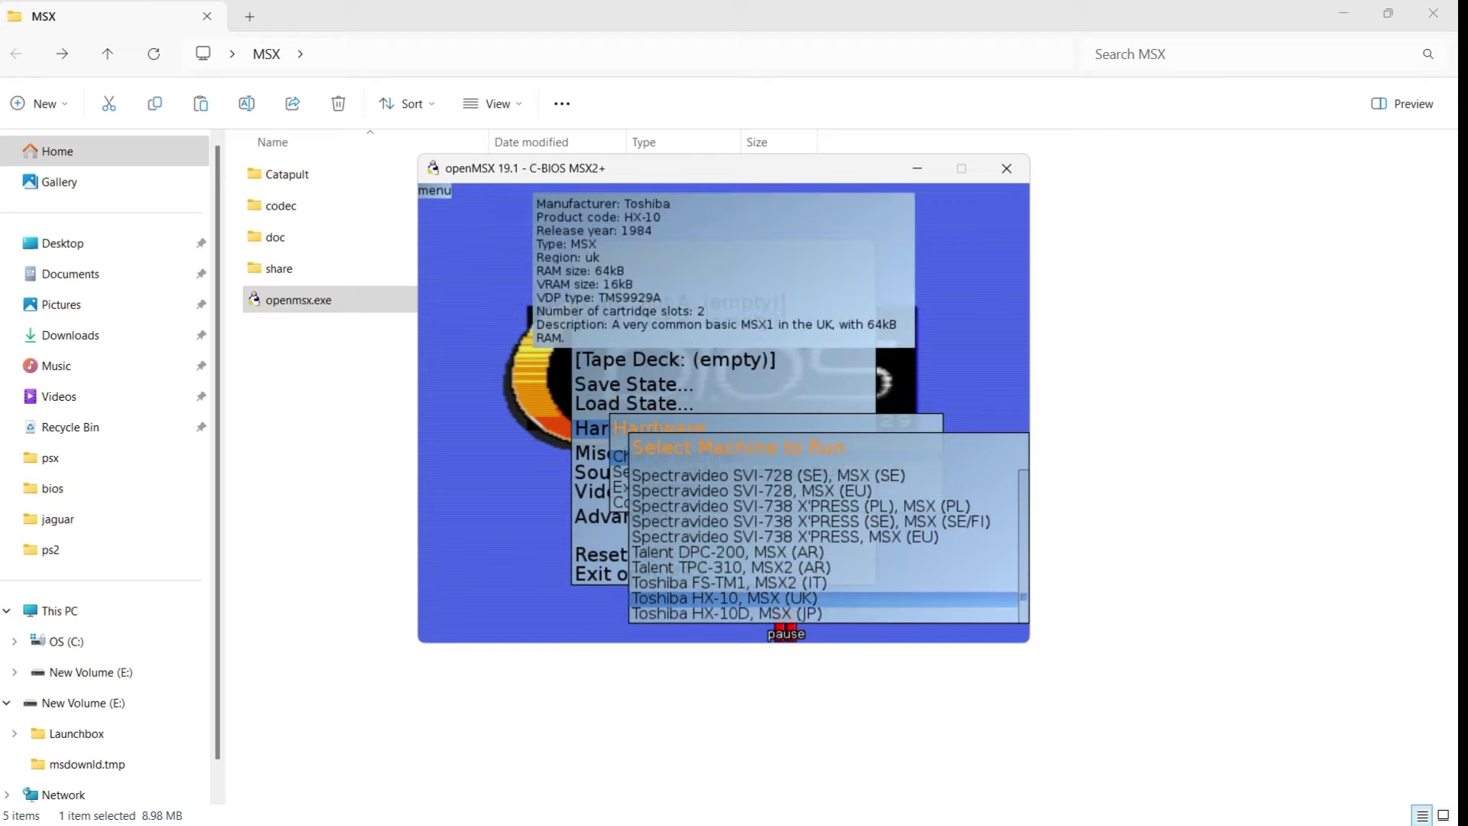
key(Return)
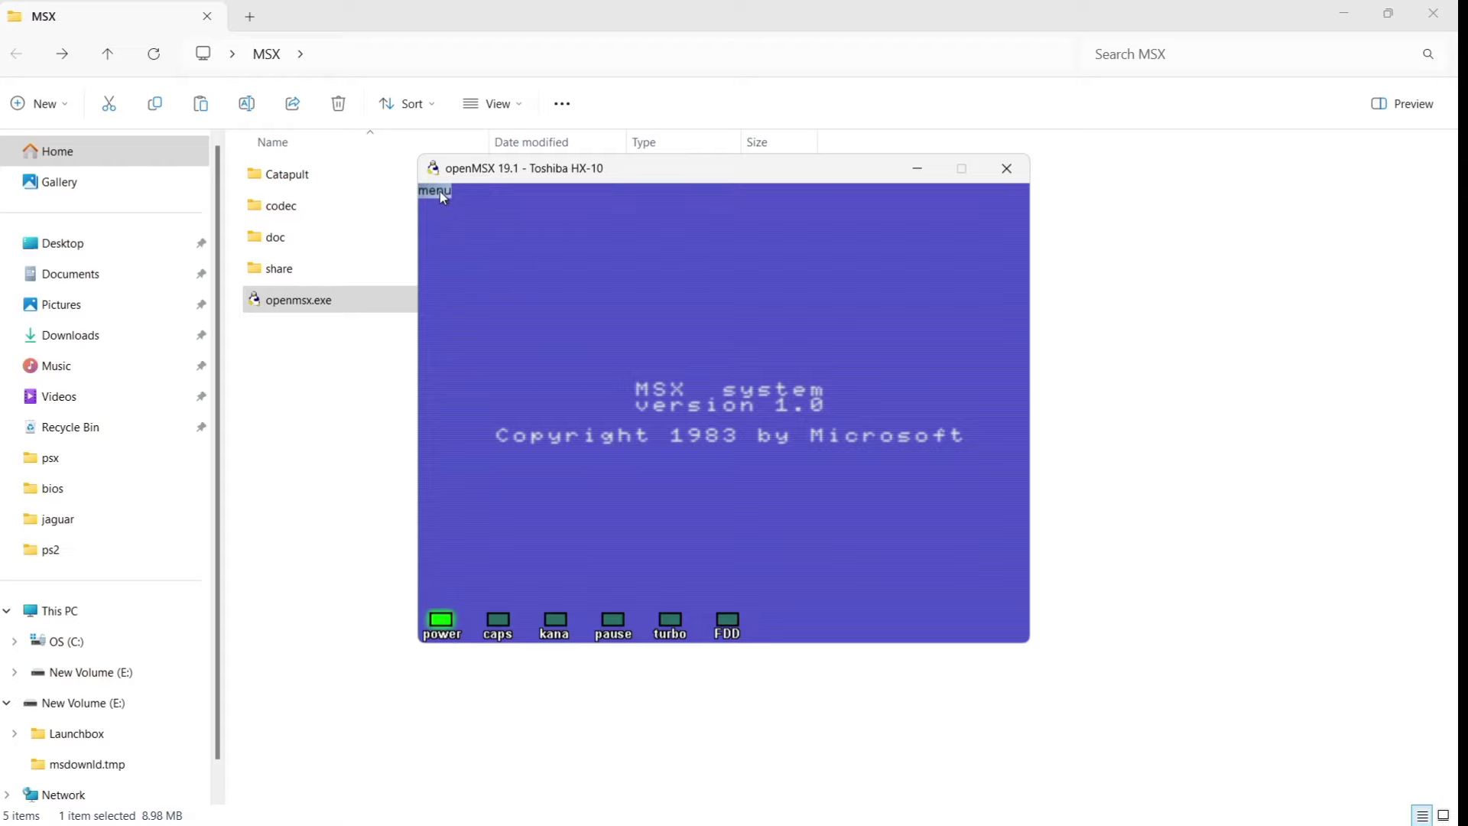
Check which controller is assigned to MSX Joystick port A in the hardware connectors, and return to the main options.
click(440, 192)
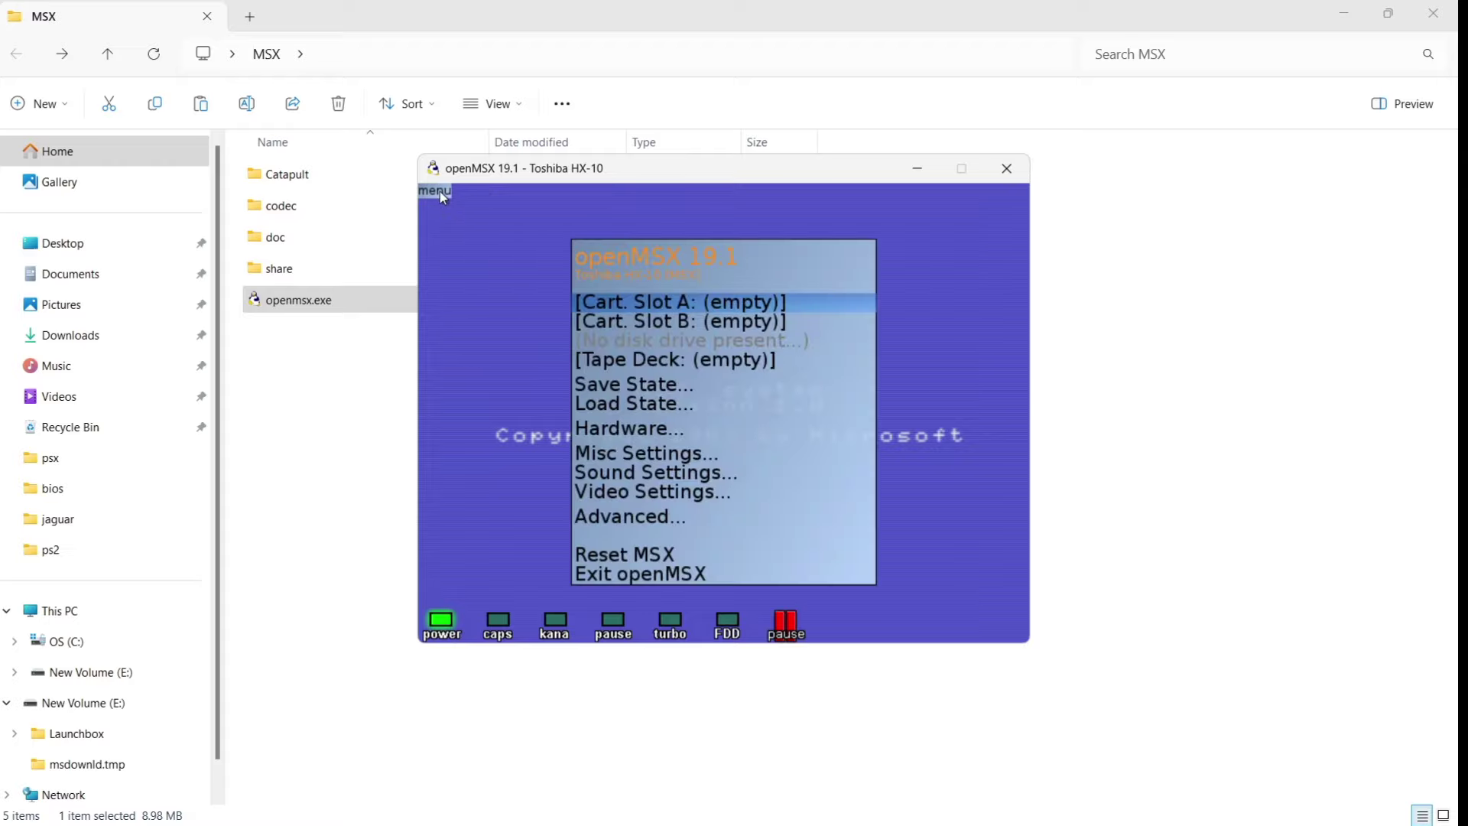
key(Down)
key(Down)
key(Down)
key(Down)
key(Down)
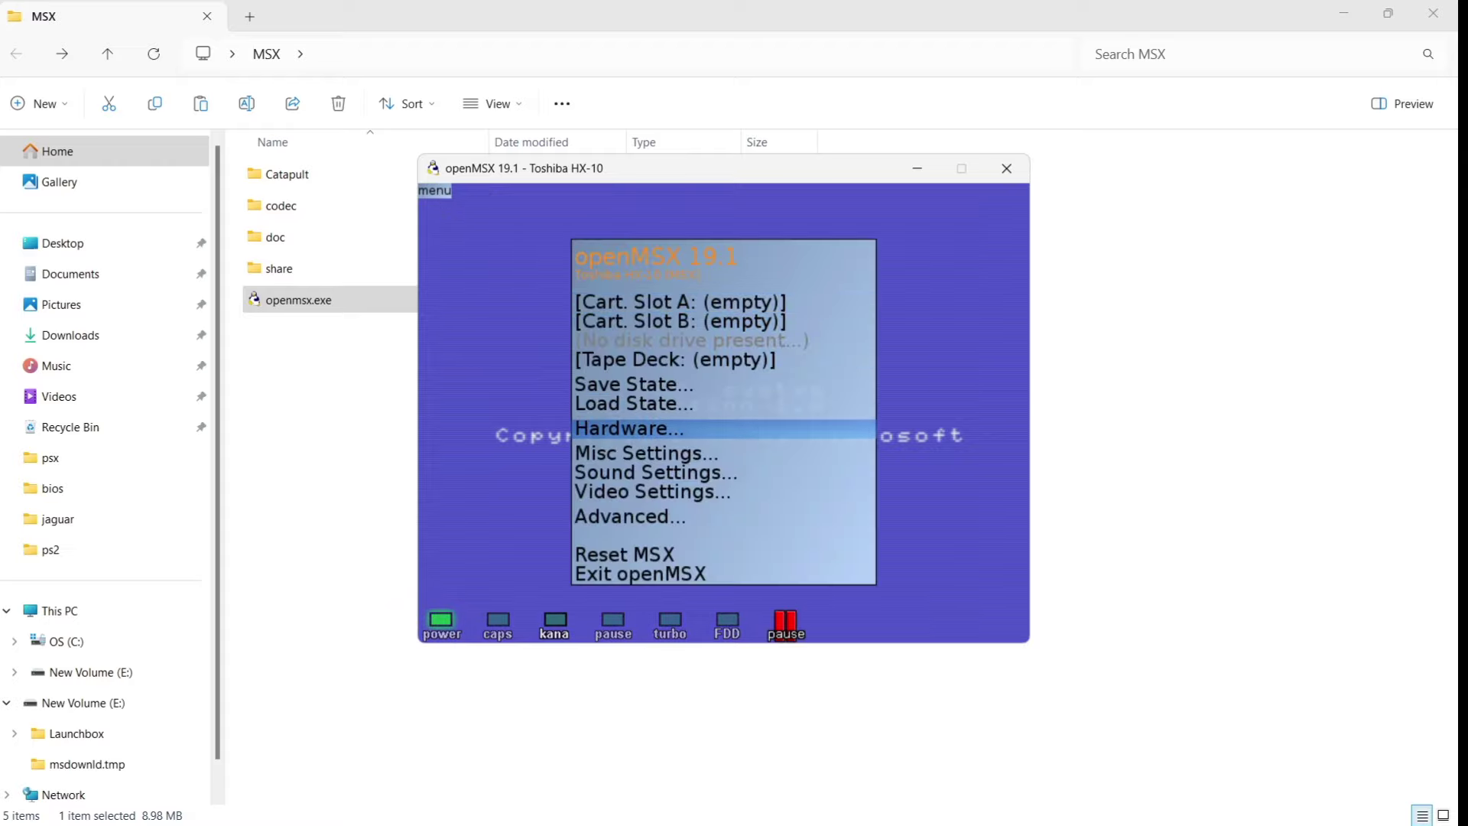
key(Return)
key(Down)
key(Down)
key(Down)
key(Return)
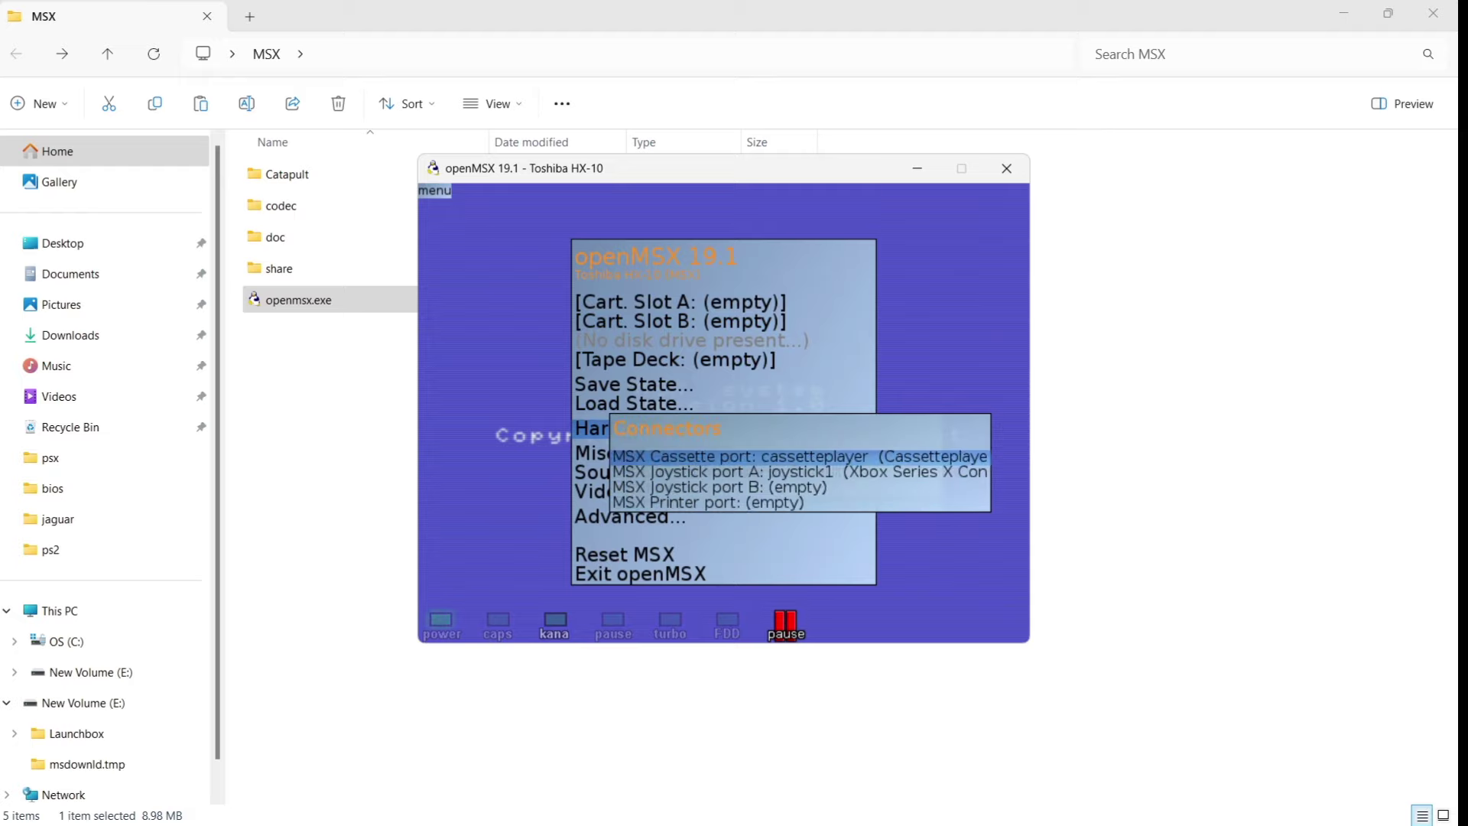
key(Down)
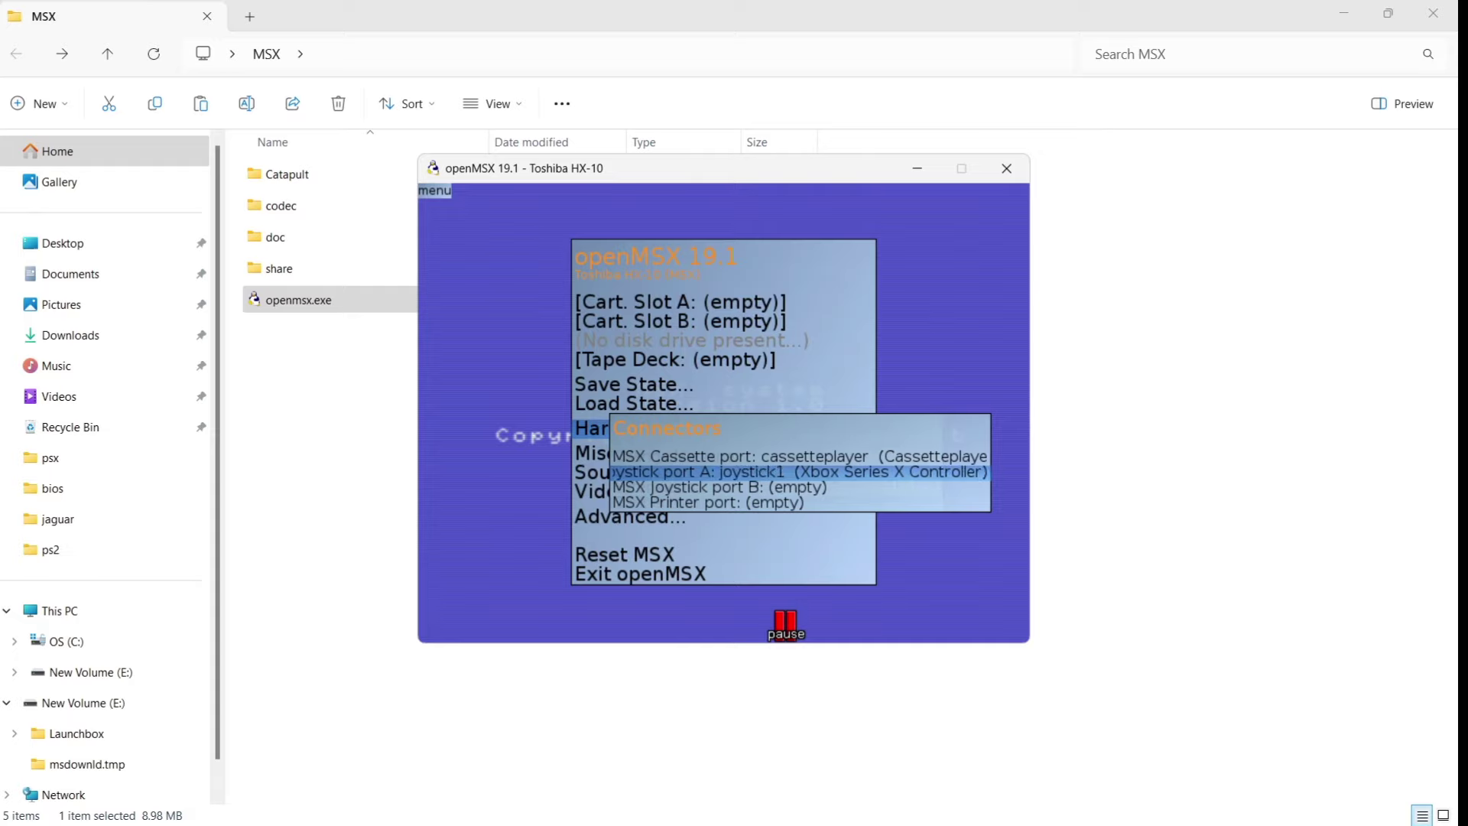
key(Escape)
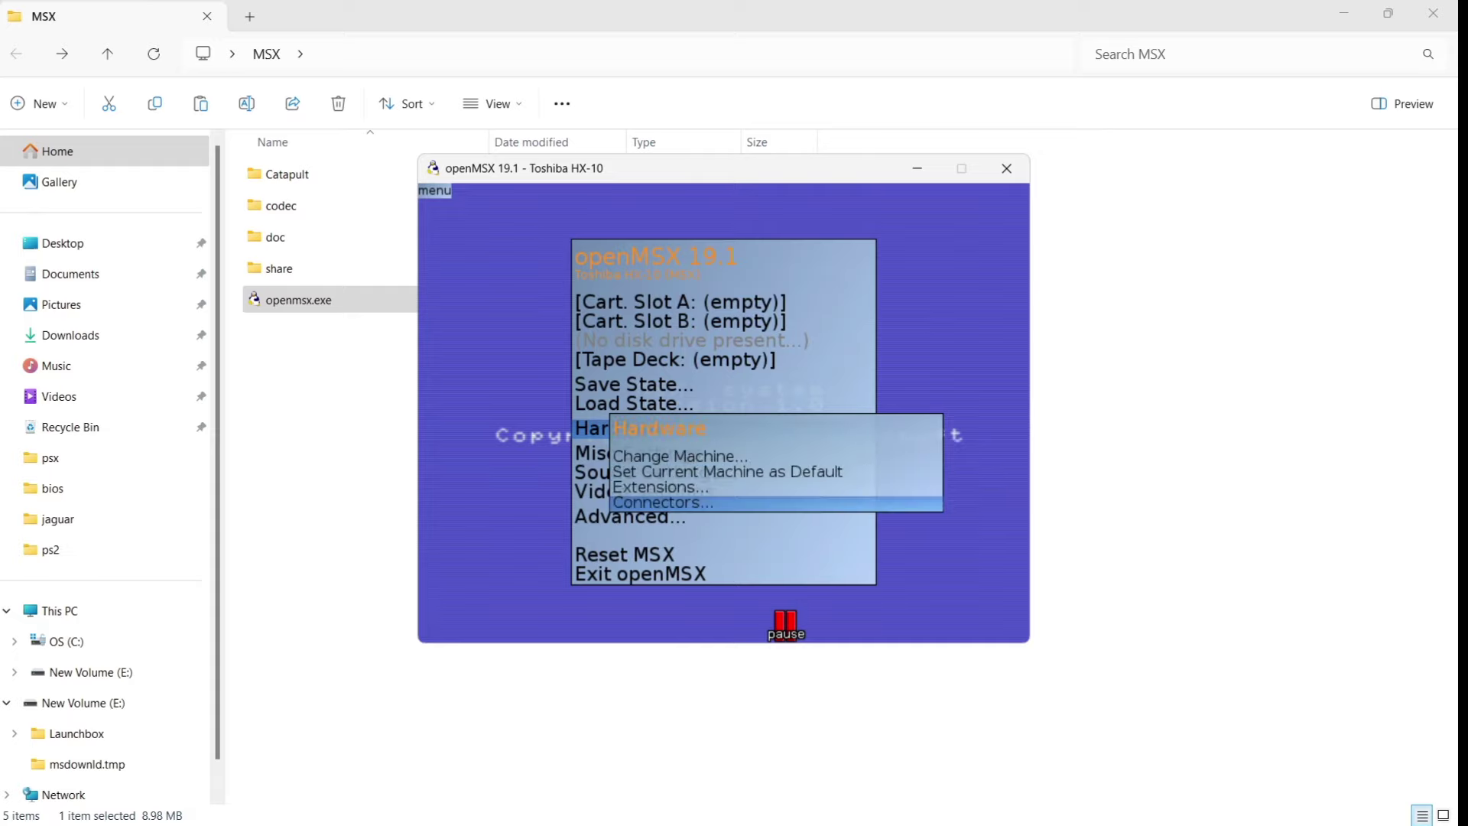
key(Escape)
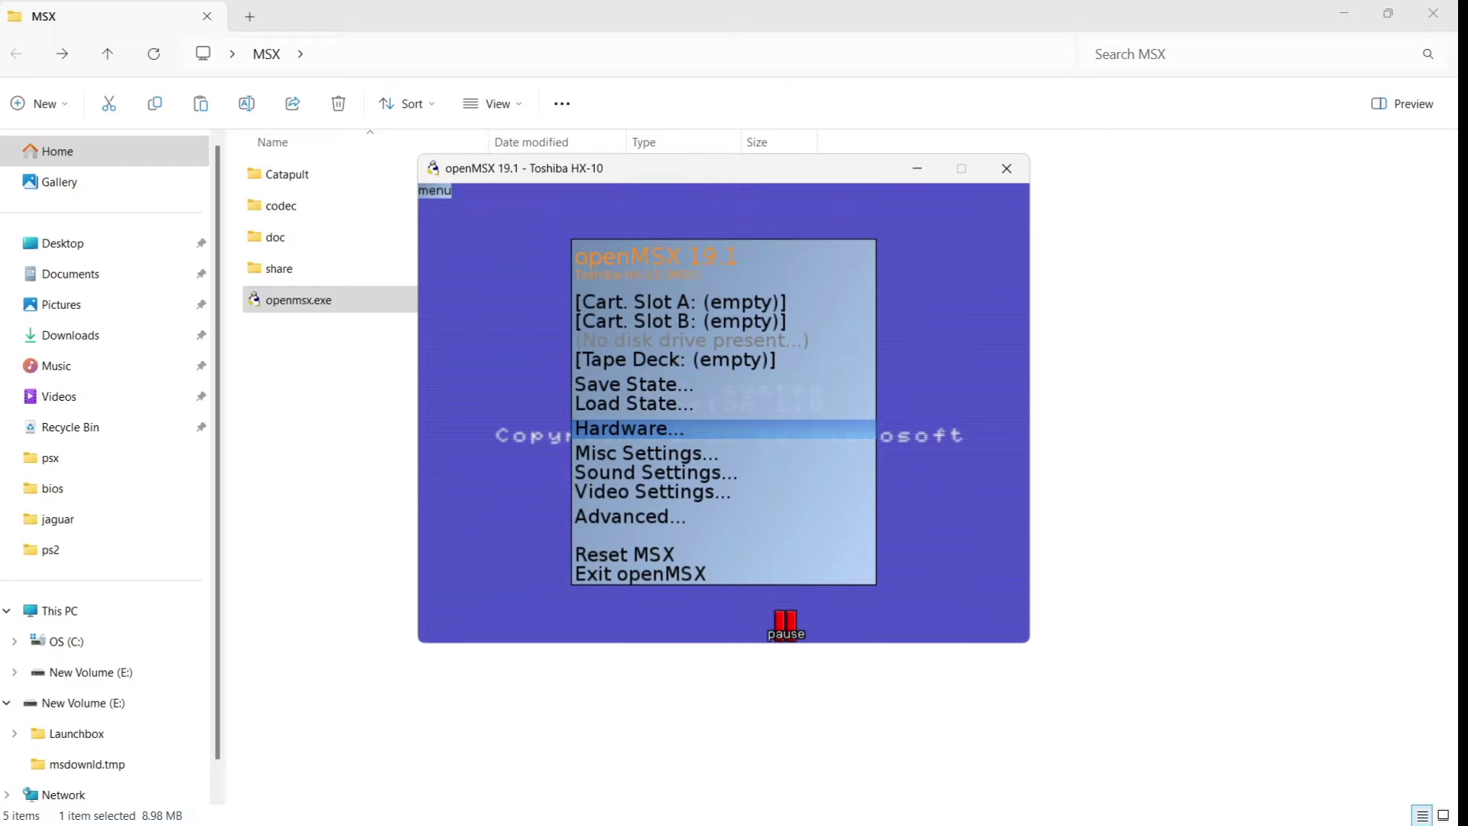
Insert the Spellbound (MSX).cas tape image from the share/software folder into the tape deck.
key(Up)
key(Up)
key(Up)
key(Return)
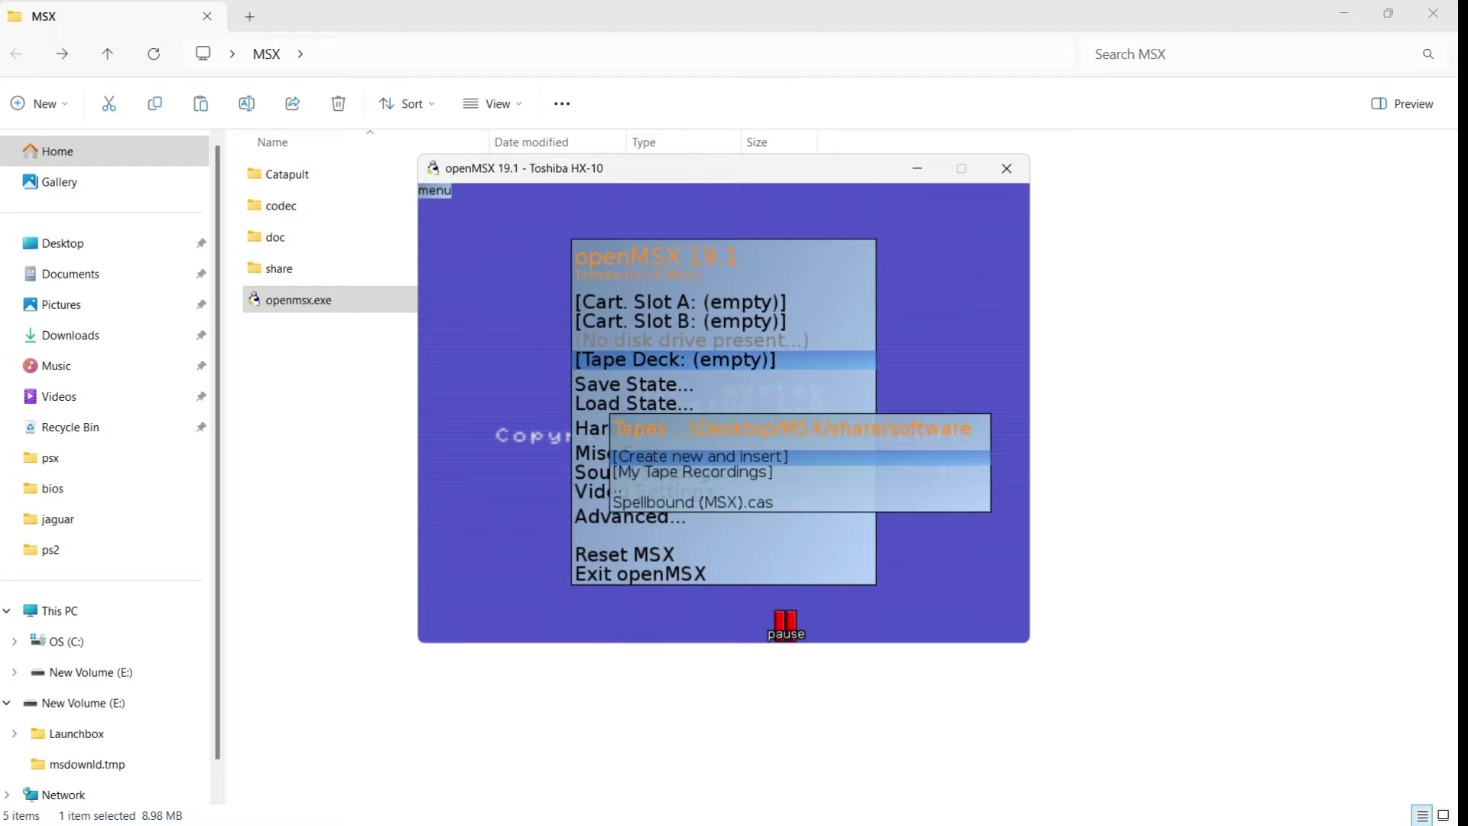
key(Down)
key(Down)
key(Down)
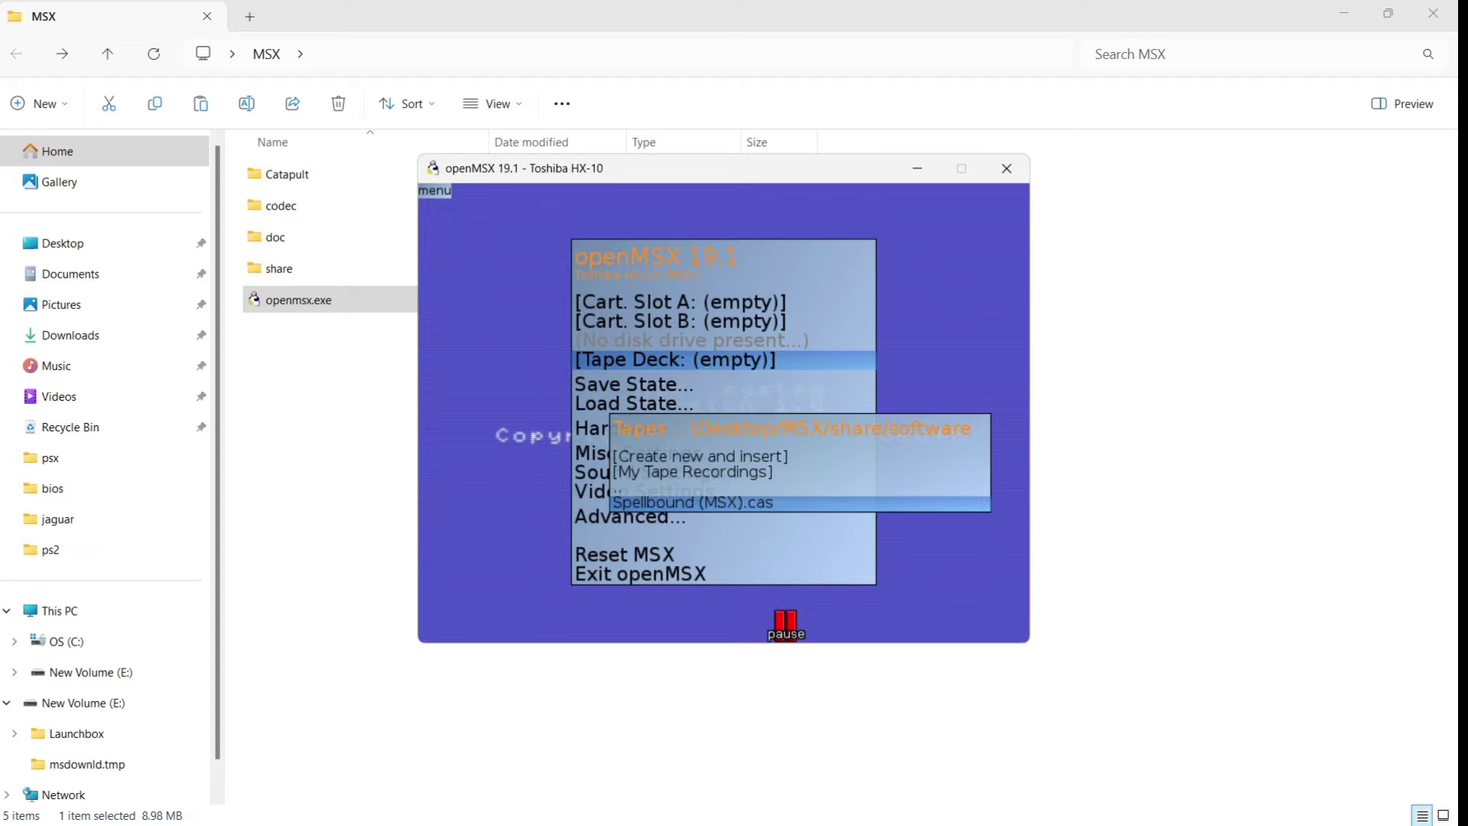
key(Up)
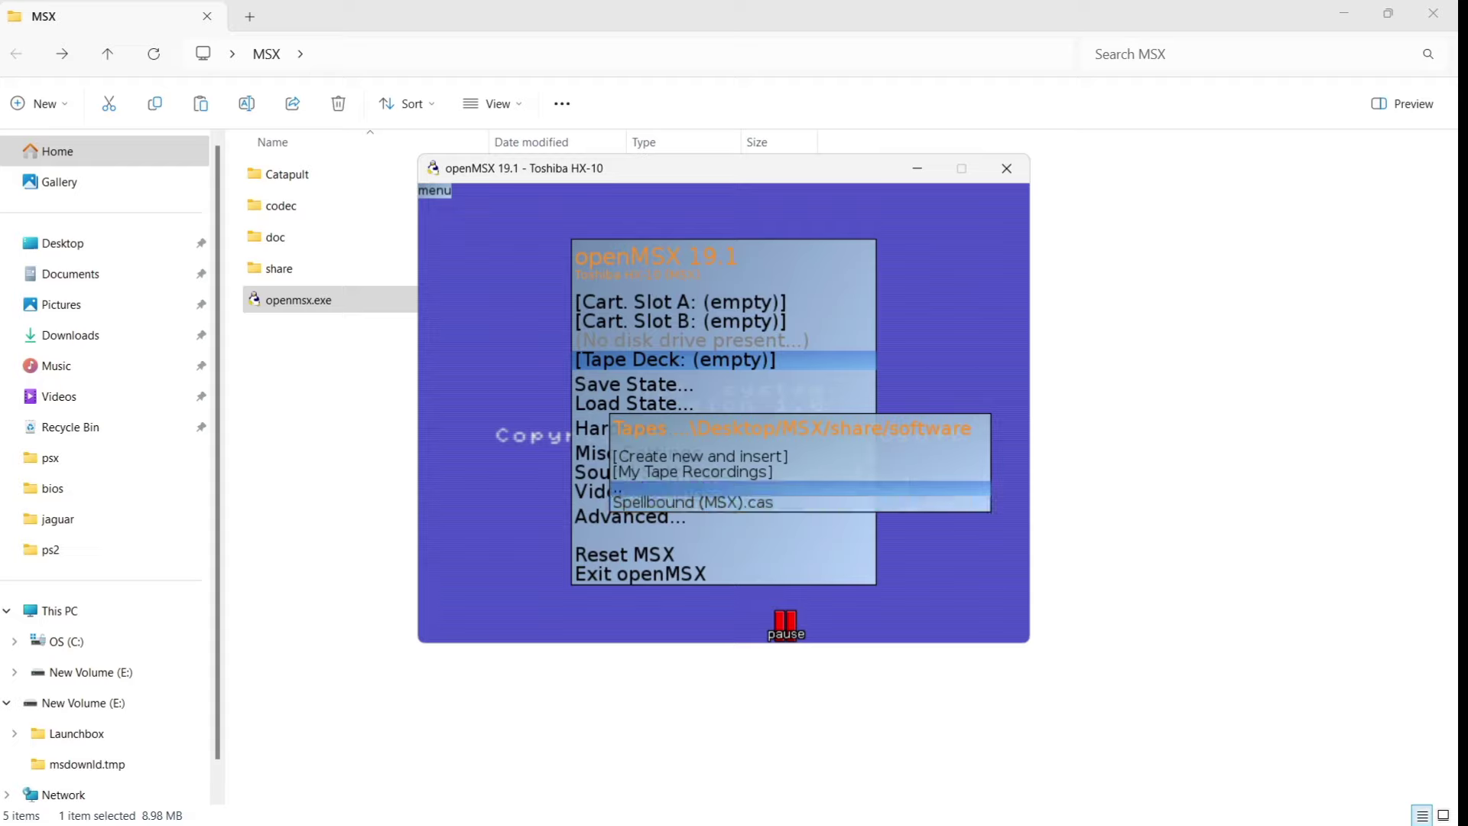
key(Down)
key(Up)
key(Up)
key(Up)
key(Down)
key(Down)
key(Down)
key(Return)
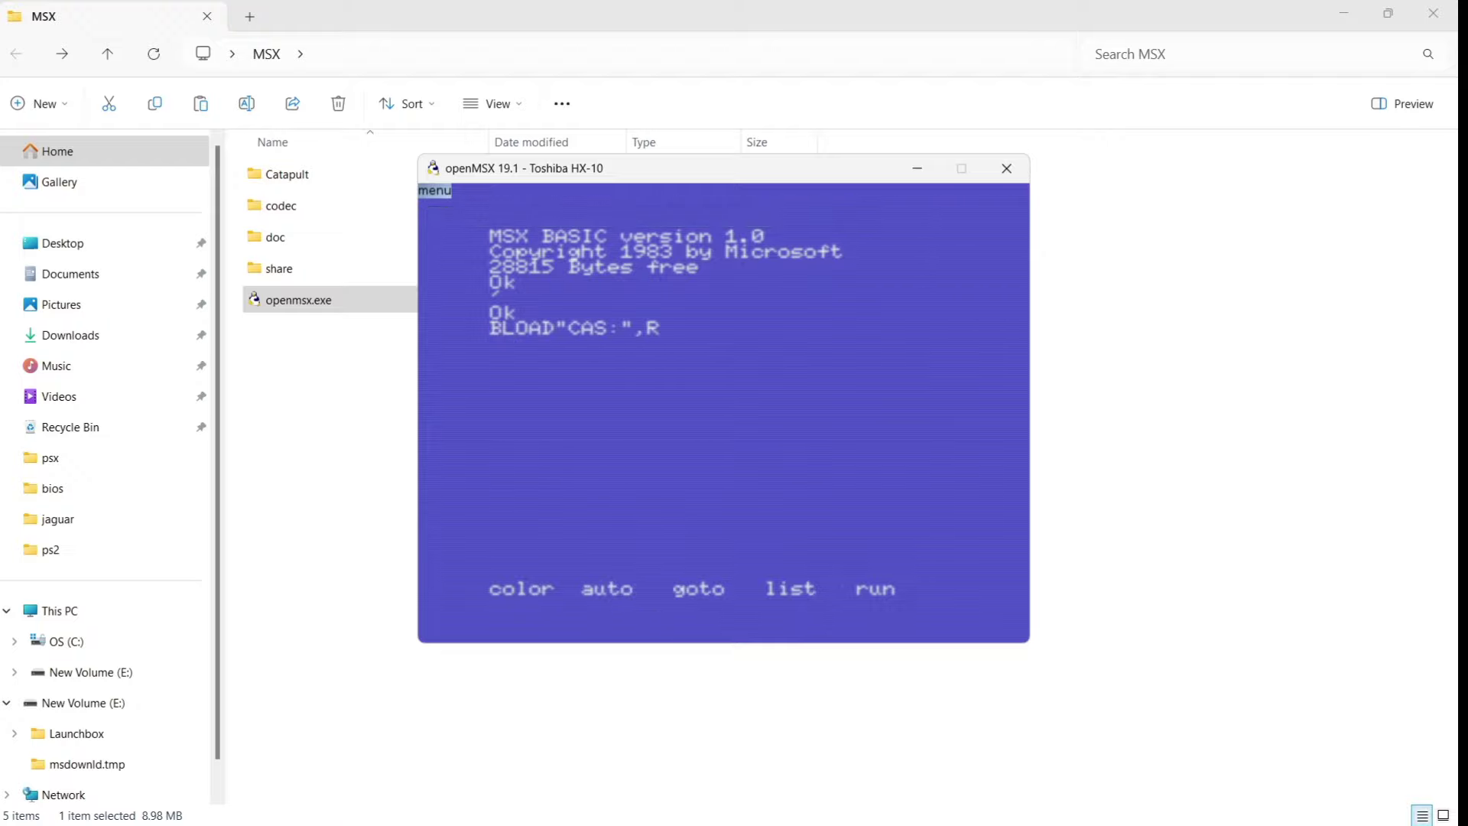
Switch Spellbound to full screen, start the game and try its Take Object command.
key(alt+Return)
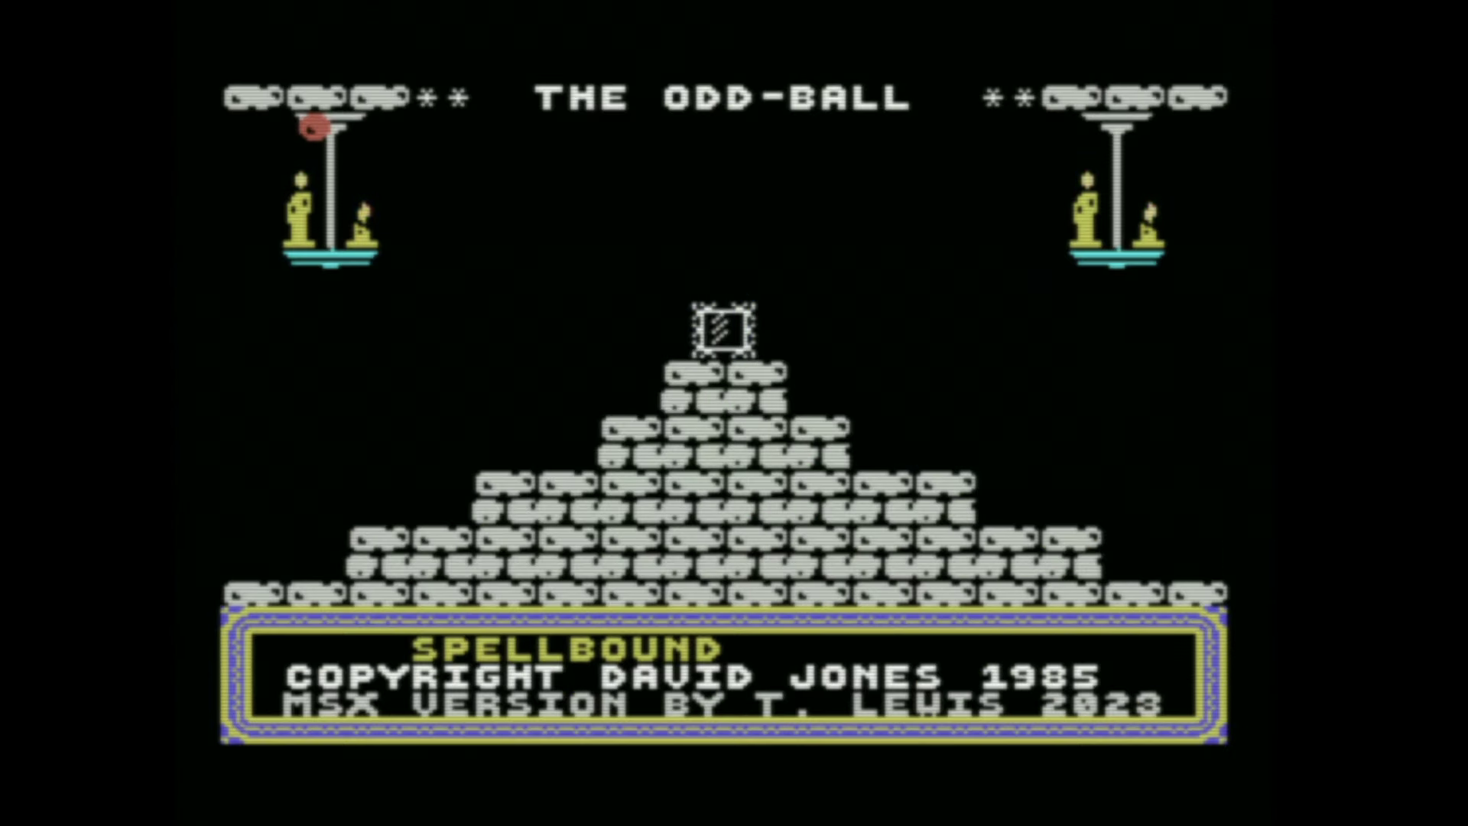
key(space)
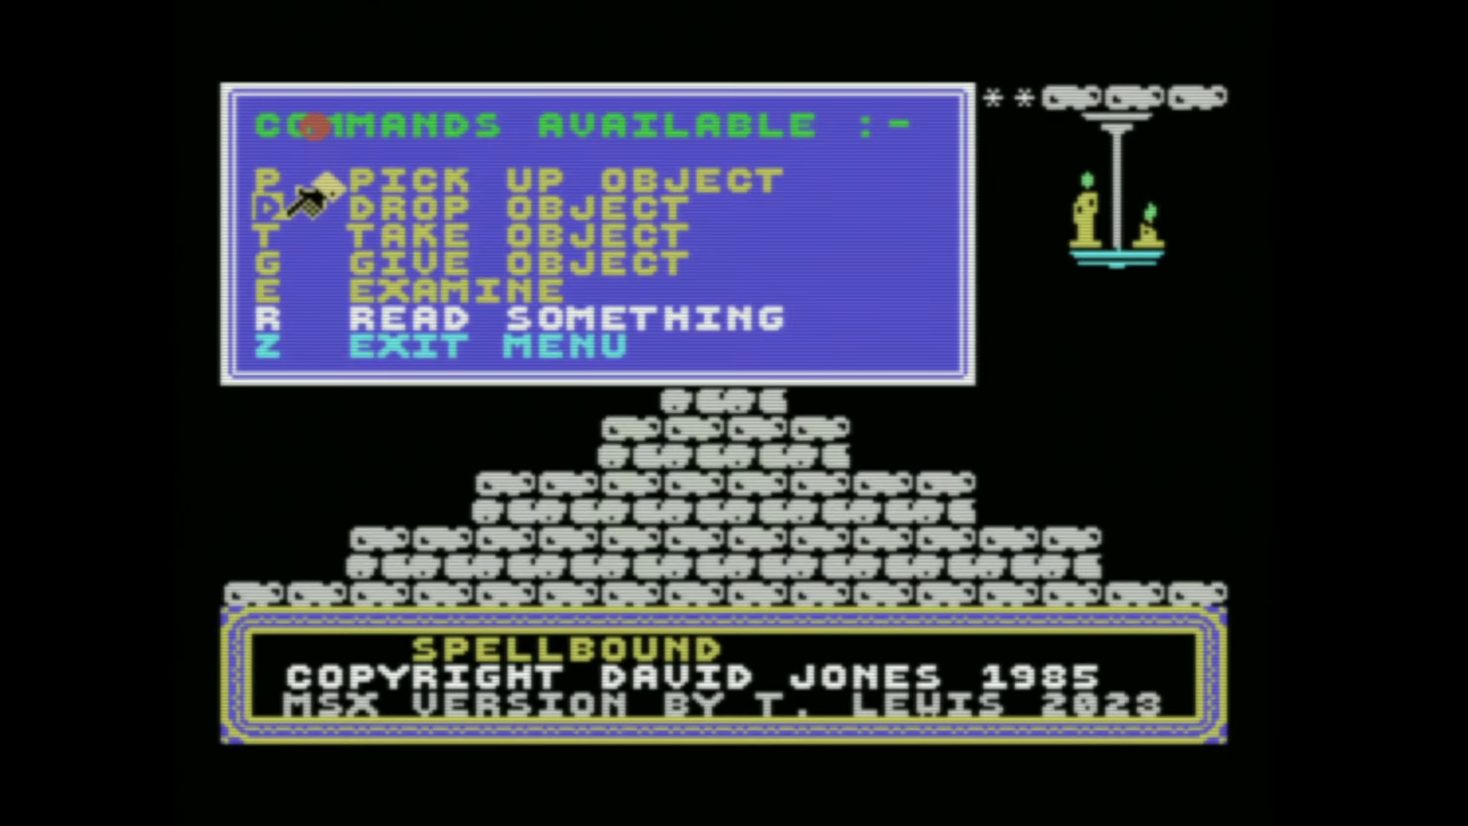
key(Down)
key(space)
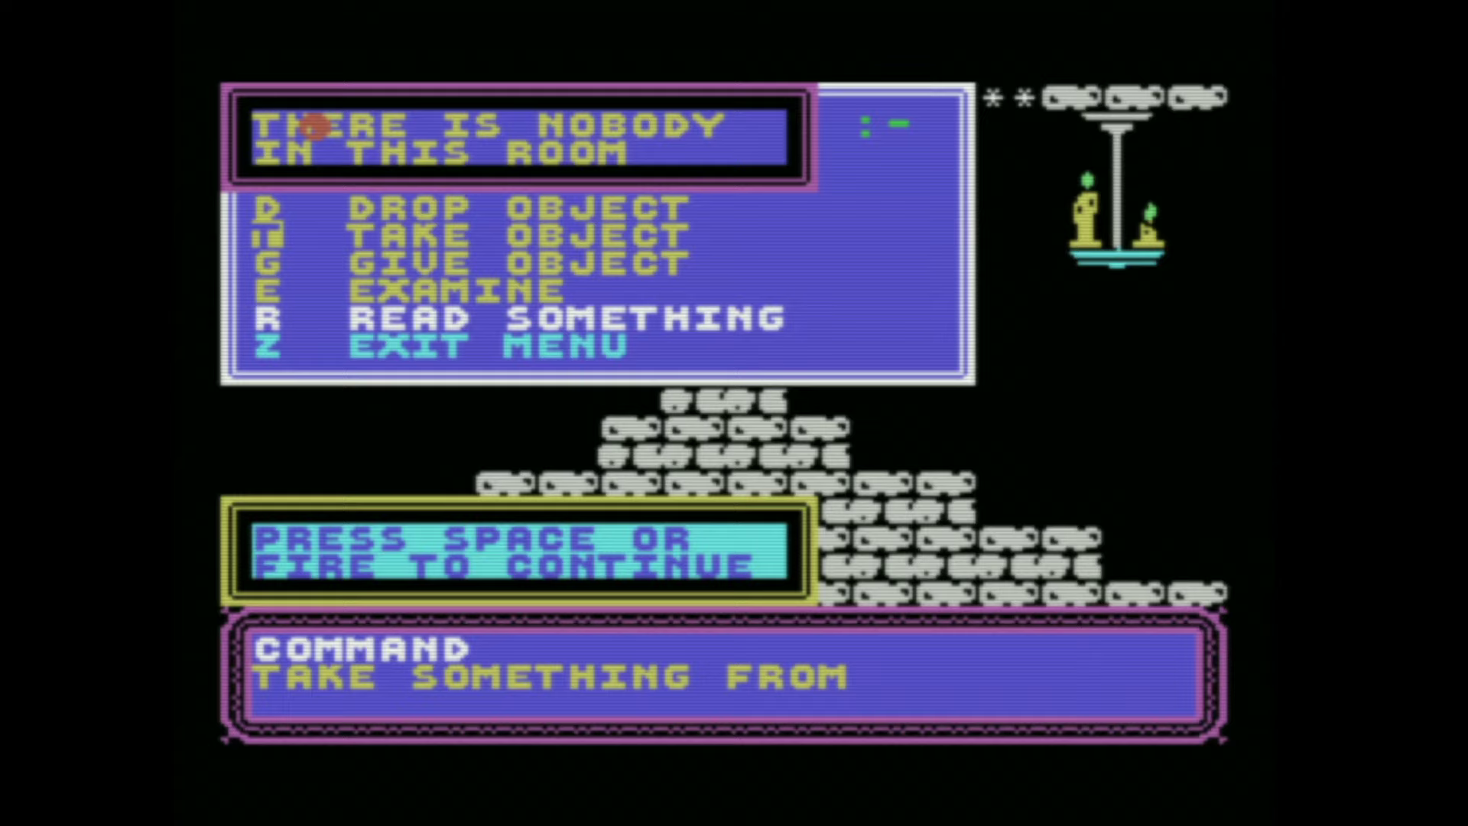
key(space)
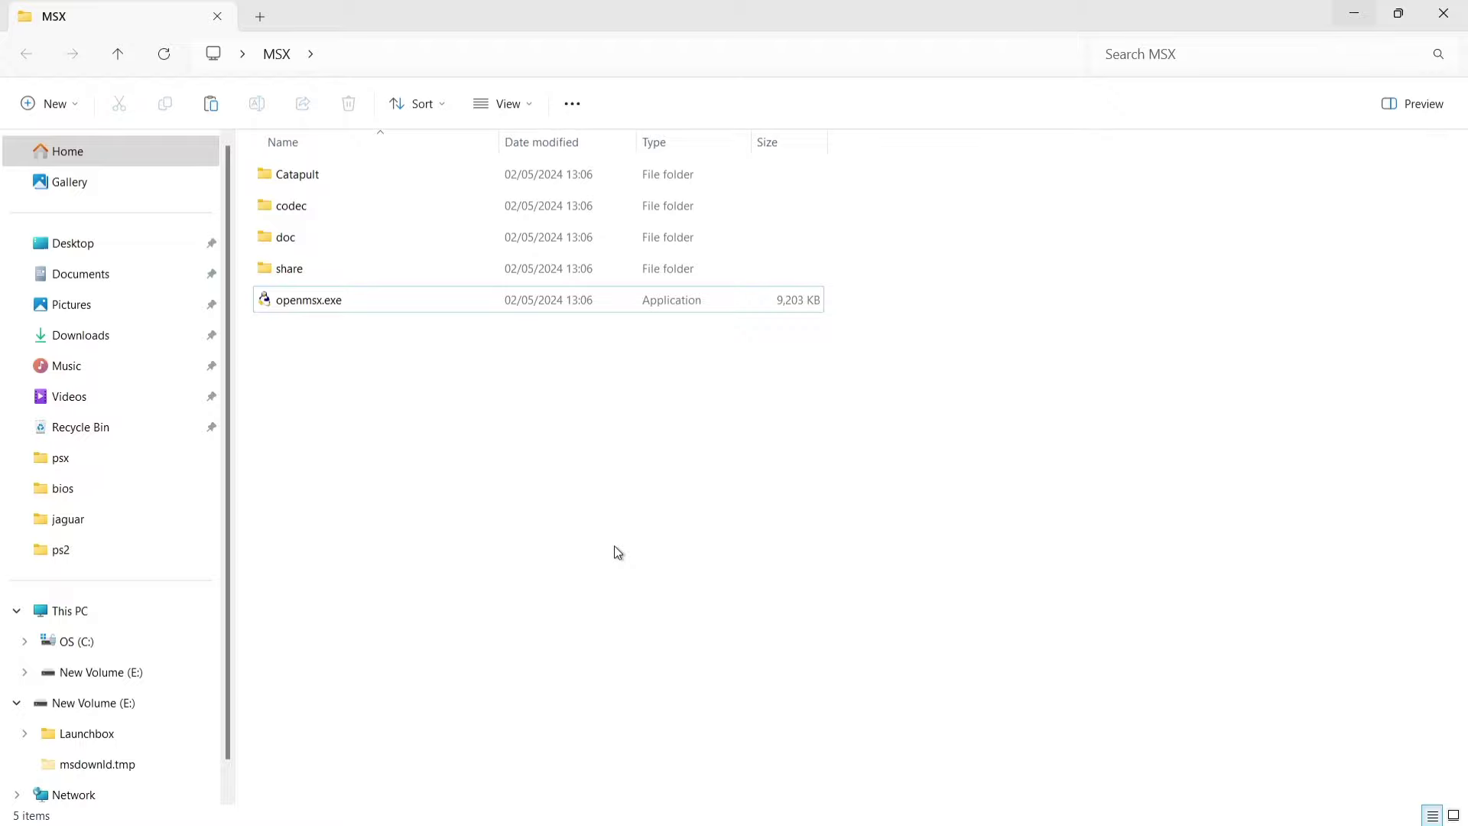
Launch openmsx.exe from the MSX folder and open the list of machines to run in the hardware options.
click(329, 300)
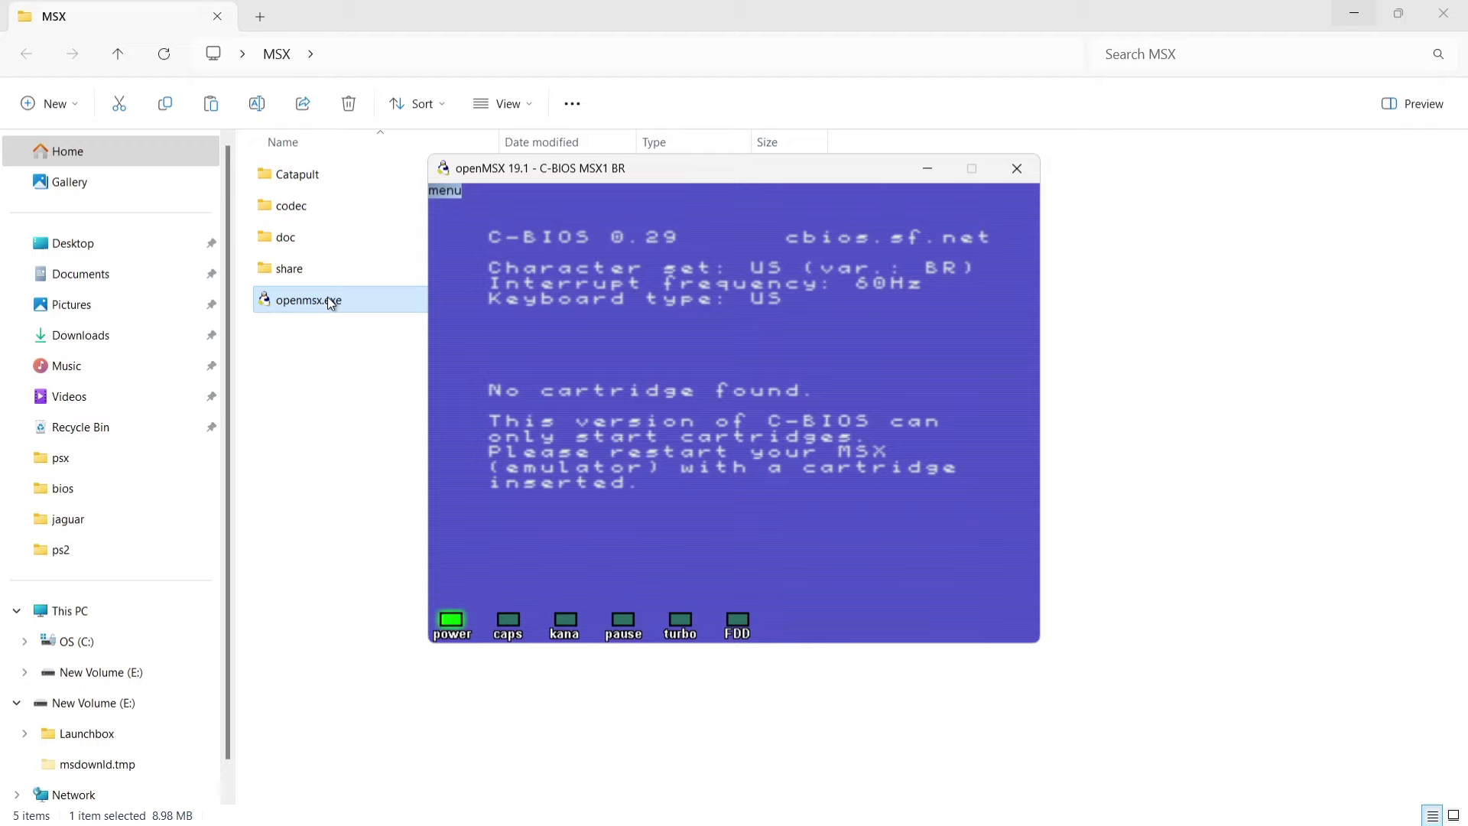
click(451, 191)
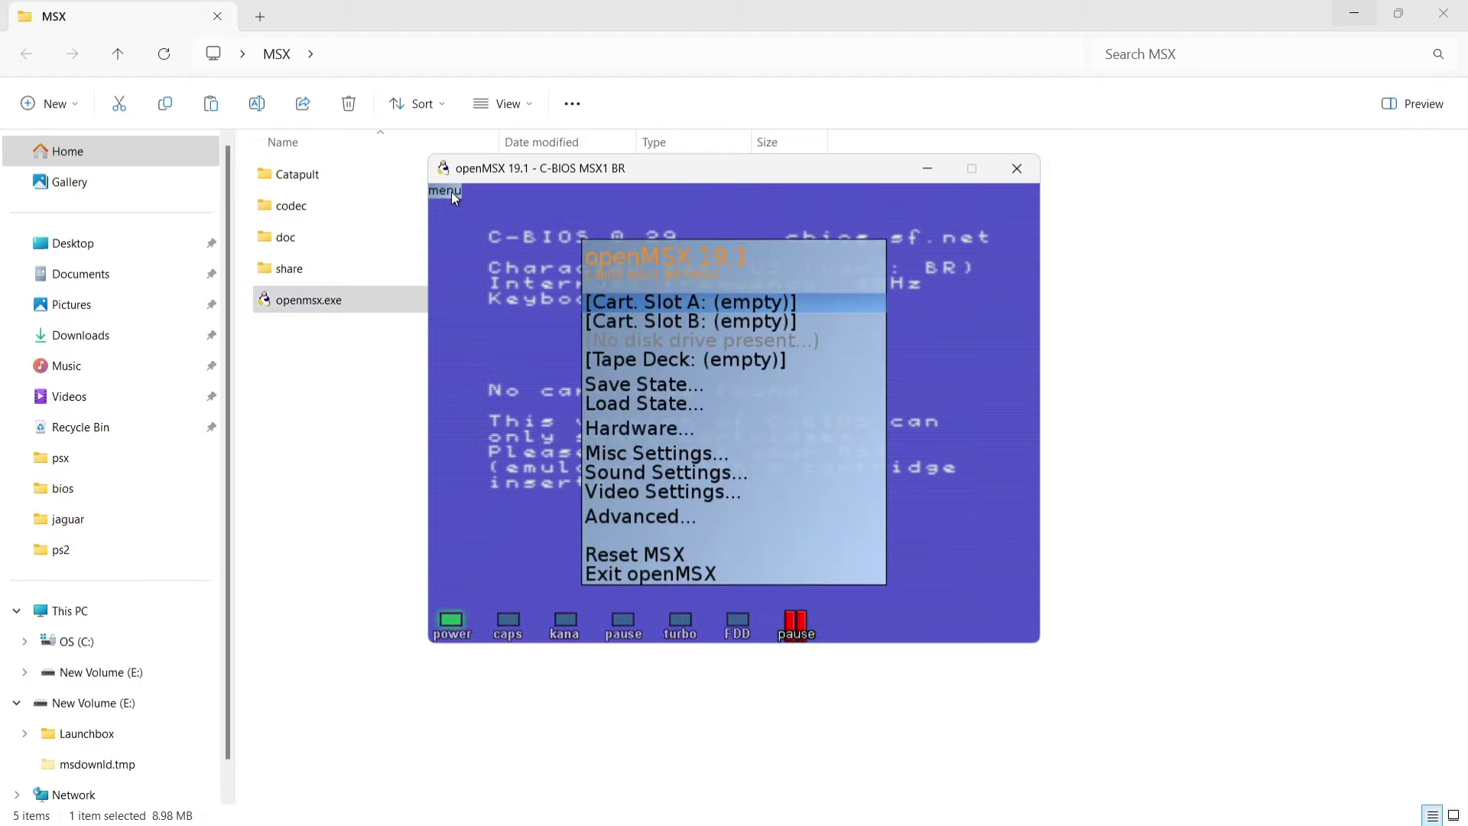
key(Down)
key(Down)
key(Down)
key(Down)
key(Down)
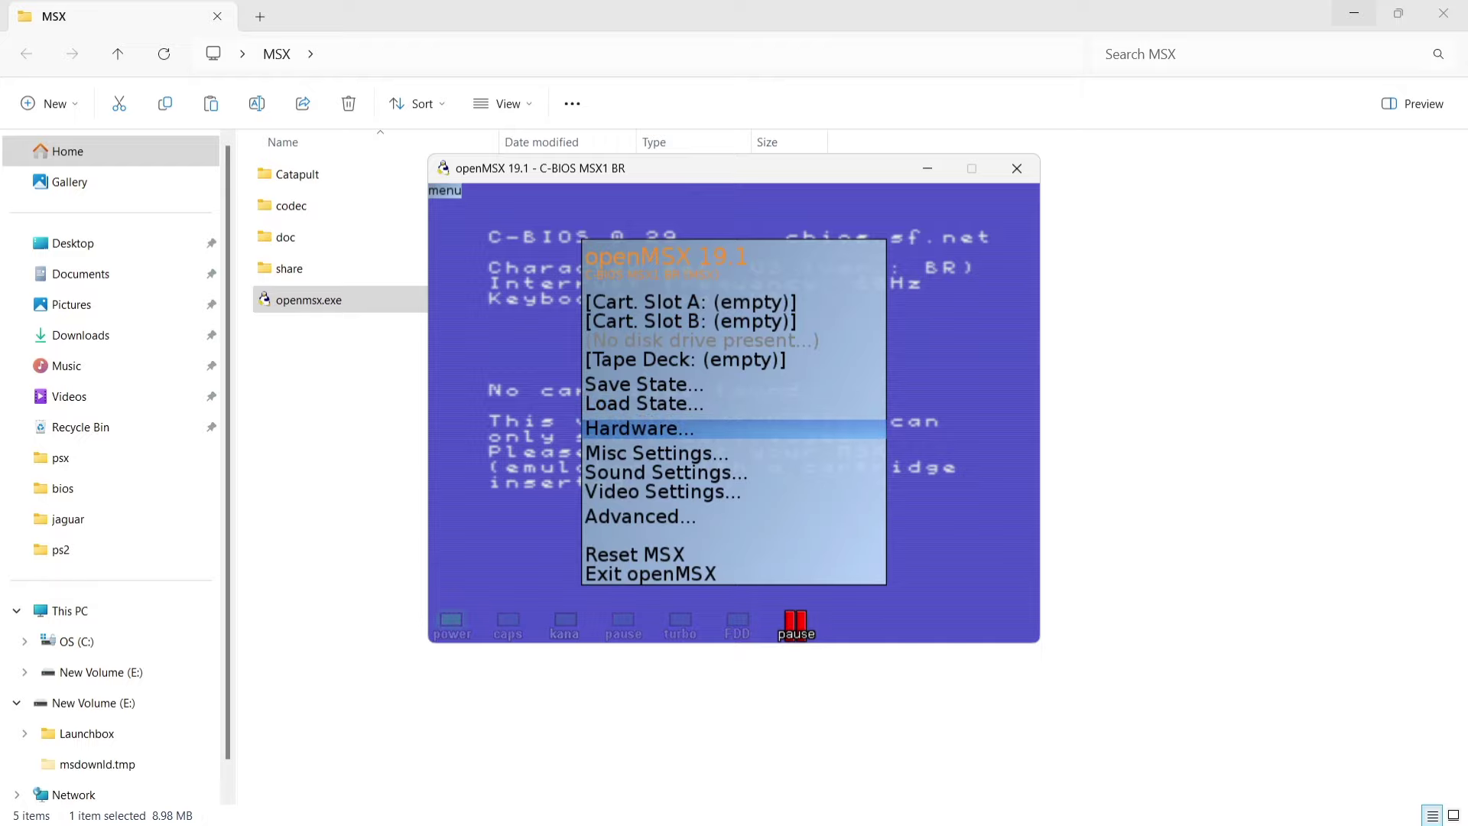
key(Return)
key(Return)
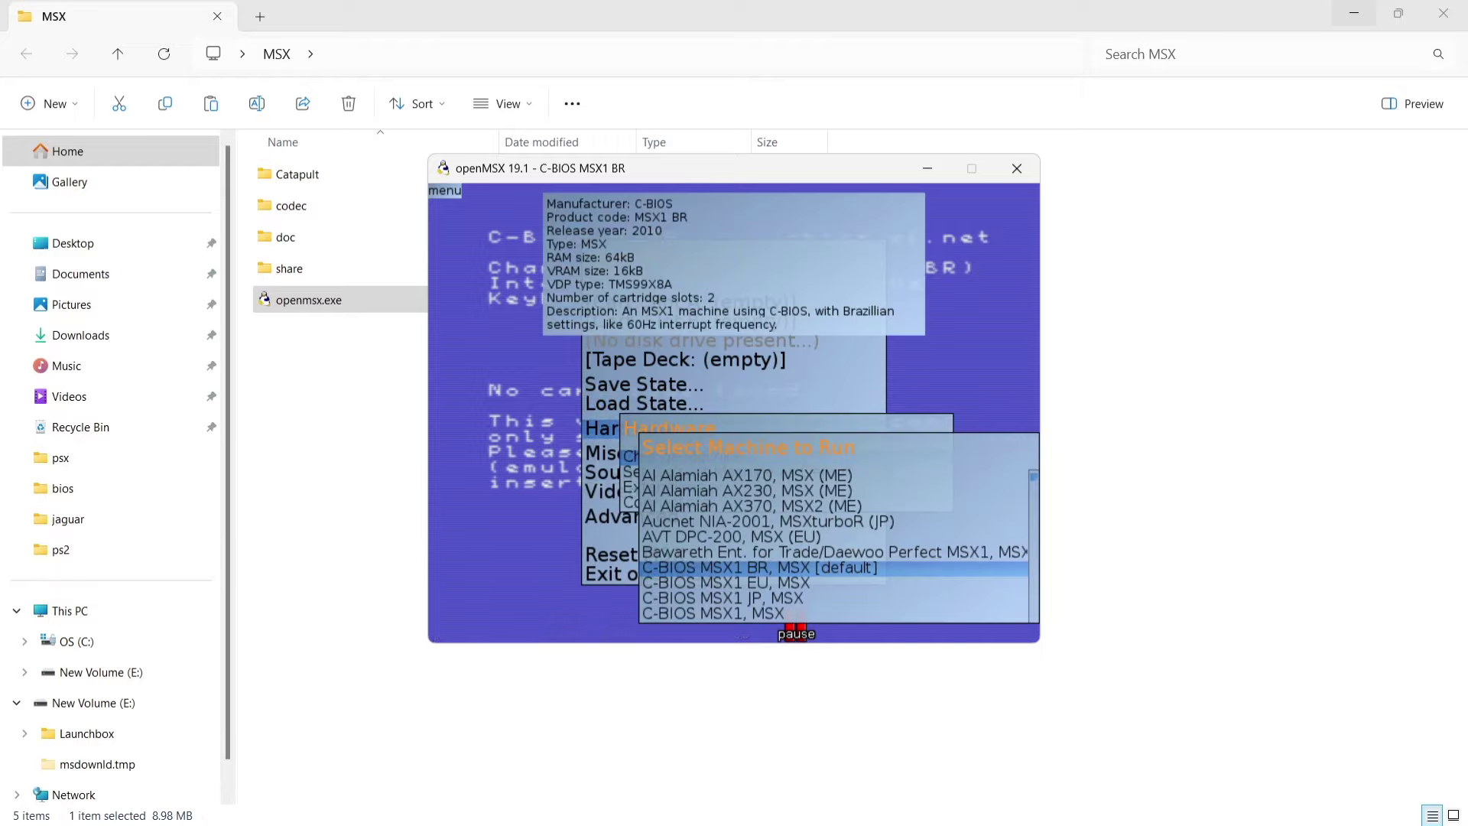
Change the emulated machine to Toshiba HX-10, MSX (UK).
key(Up)
key(Up)
key(Up)
key(Up)
key(Up)
key(Up)
key(Up)
key(Up)
key(Up)
key(Up)
key(Up)
key(Up)
key(Up)
key(Up)
key(Up)
key(Up)
key(Up)
key(Up)
key(Up)
key(Up)
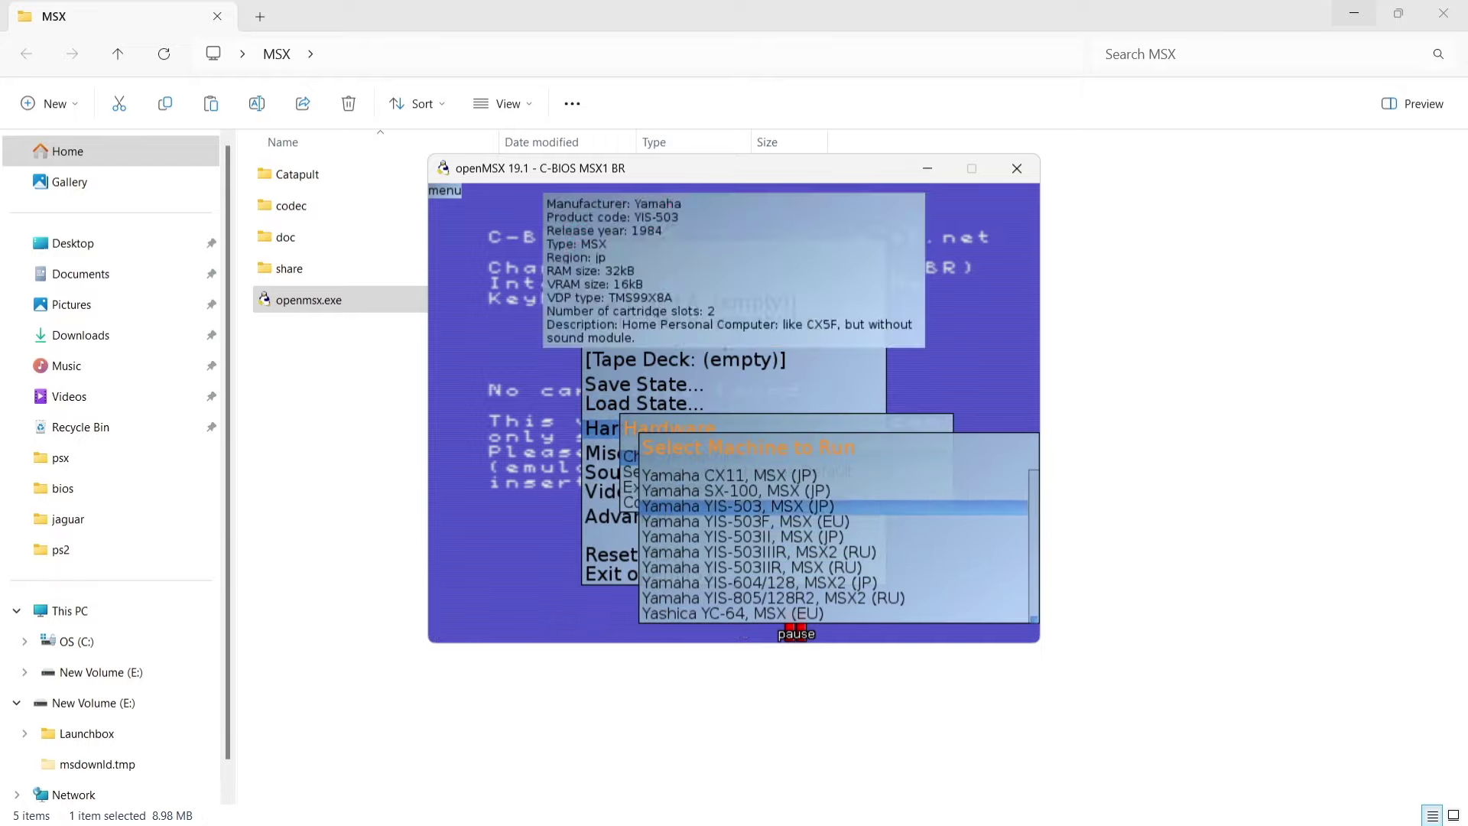
key(Up)
key(Up)
key(Up)
key(Up)
key(Up)
key(Up)
key(Up)
key(Up)
key(Up)
key(Up)
key(Up)
key(Up)
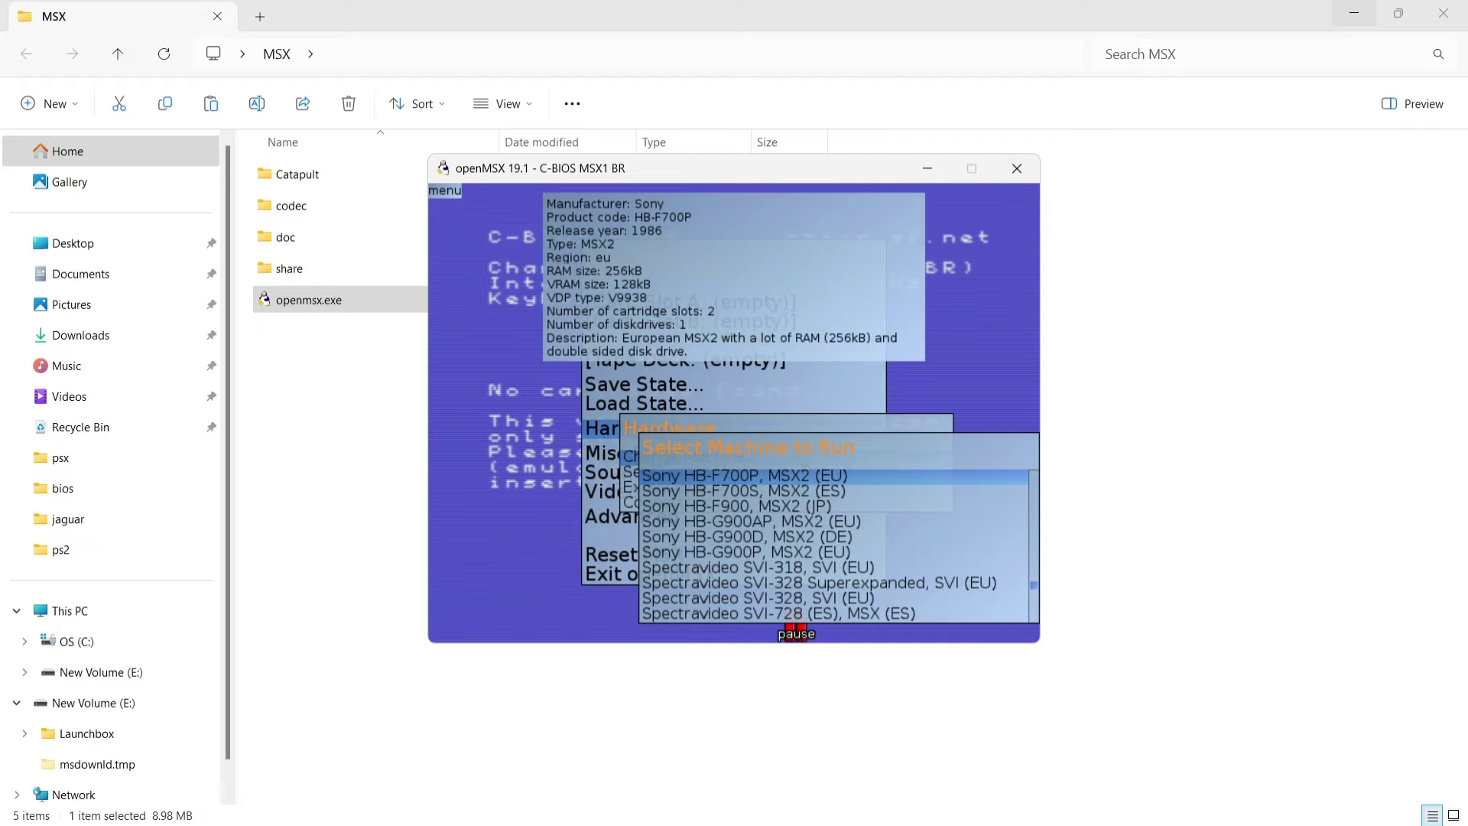
key(Up)
key(Up)
key(Up)
key(Up)
key(Up)
key(Up)
key(Up)
key(Up)
key(Up)
key(Up)
key(Up)
key(Up)
key(Up)
key(Up)
key(Up)
key(Up)
key(Up)
key(Up)
key(Up)
key(Up)
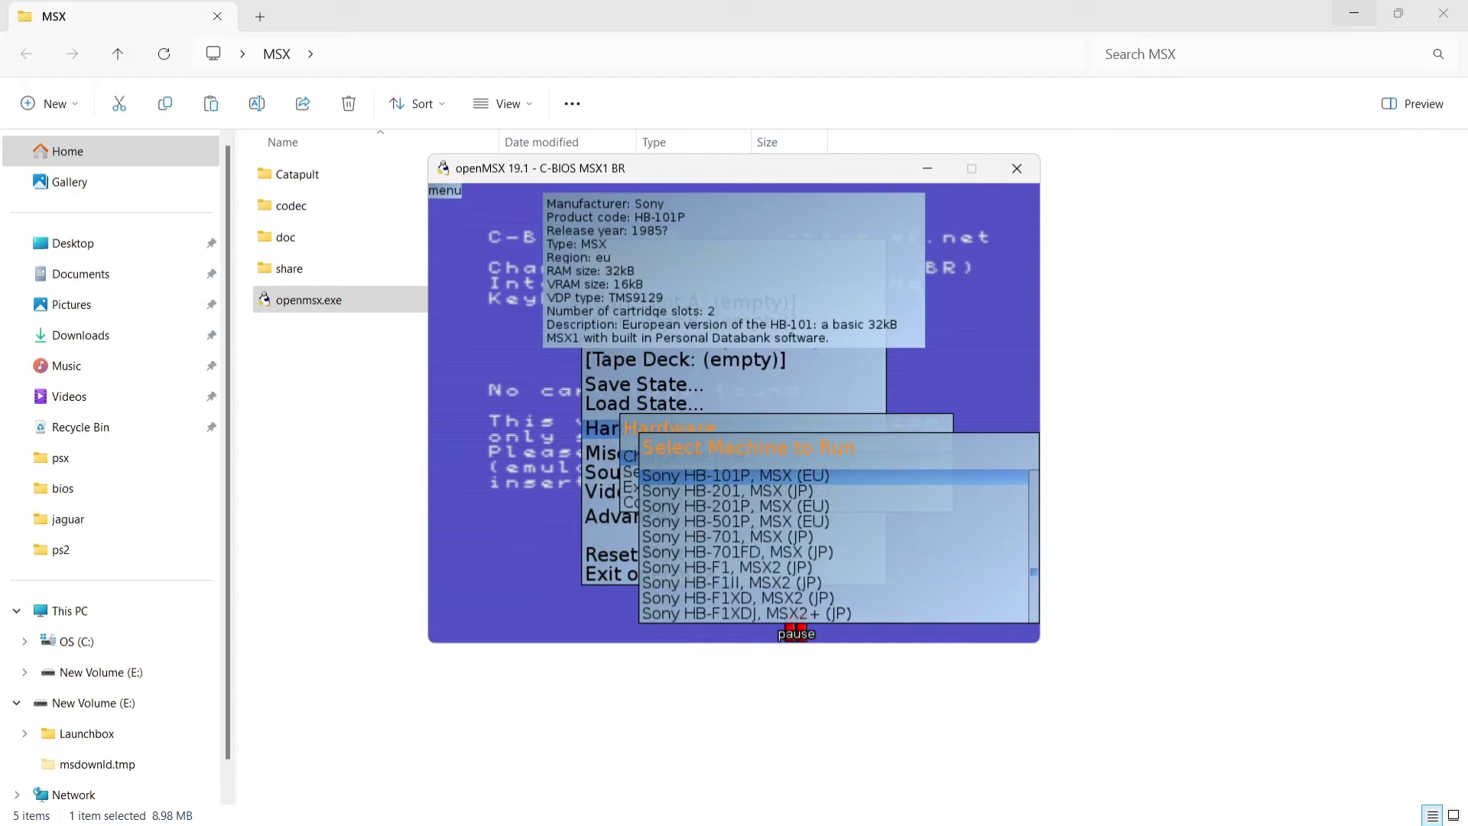
key(Down)
key(Down)
key(Down)
key(Down)
key(Down)
key(Down)
key(Down)
key(Down)
key(Down)
key(Down)
key(Down)
key(Down)
key(Down)
key(Down)
key(Down)
key(Down)
key(Down)
key(Down)
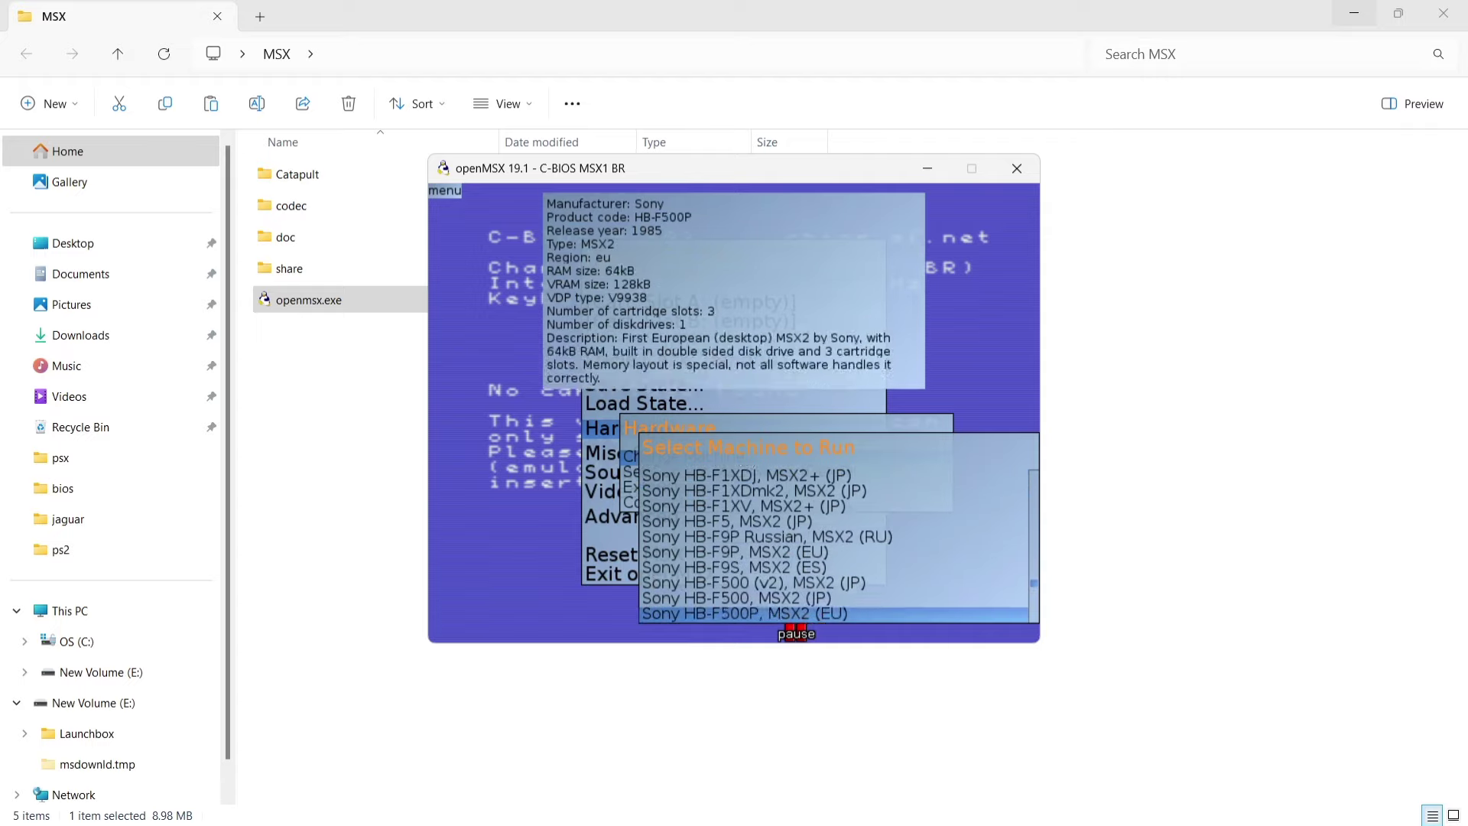
key(Down)
key(Down)
key(Down)
key(Down)
key(Down)
key(Down)
key(Down)
key(Down)
key(Down)
key(Down)
key(Down)
key(Down)
key(Down)
key(Down)
key(Down)
key(Down)
key(Down)
key(Down)
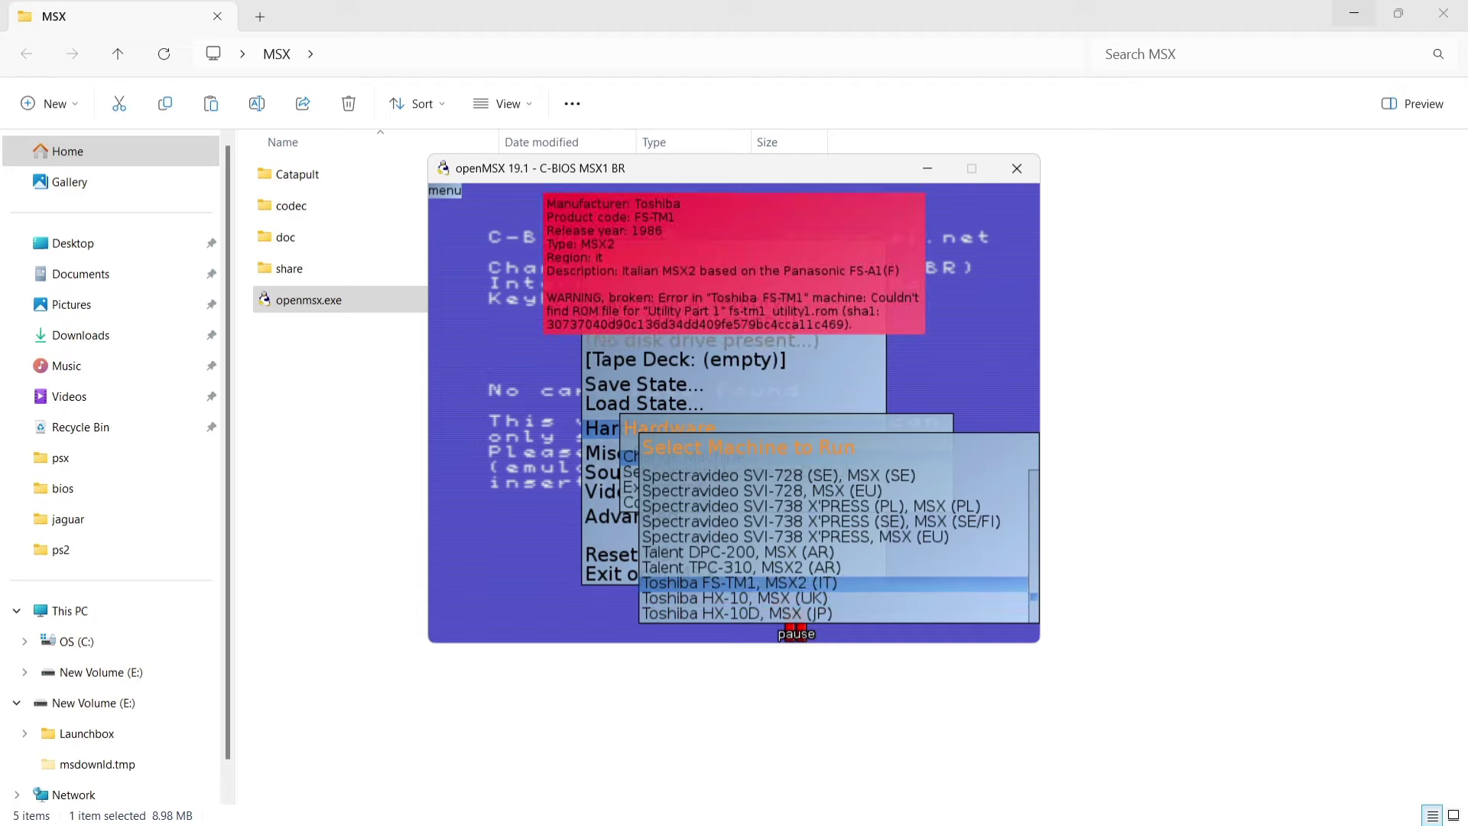
key(Down)
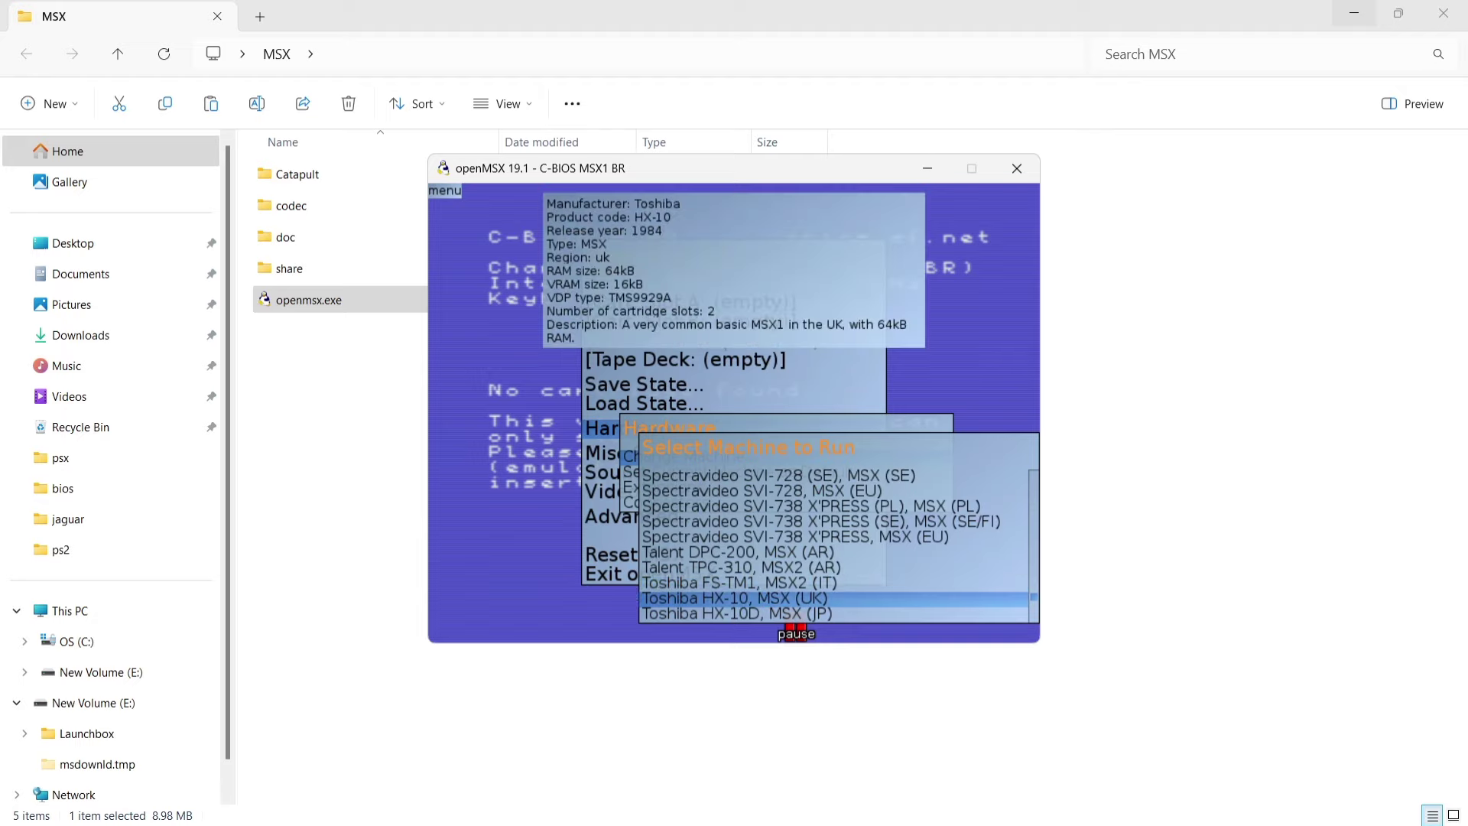
key(Return)
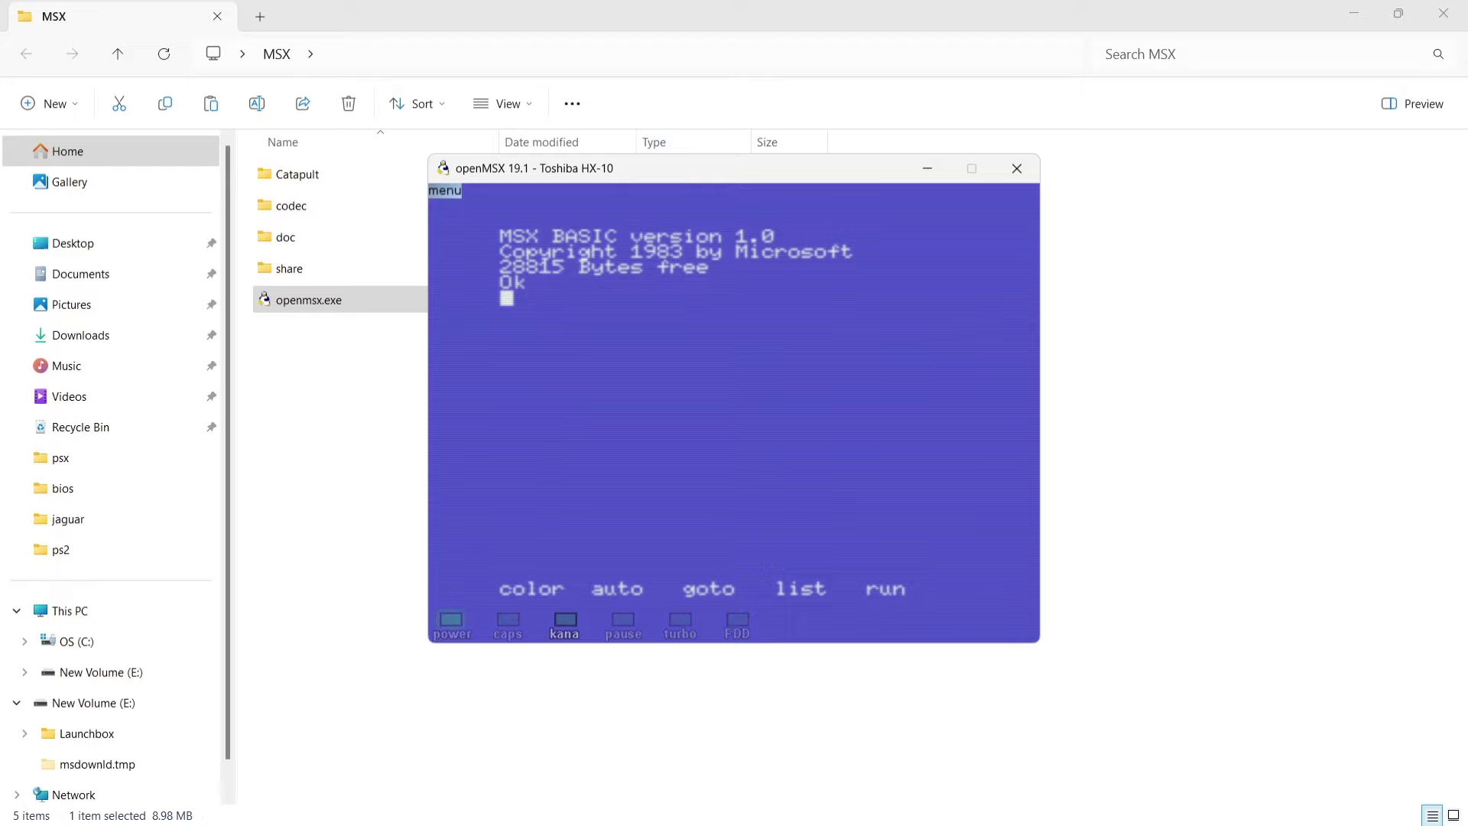
Set the current Toshiba HX-10 machine as the default in the hardware options and return to the main options.
click(457, 195)
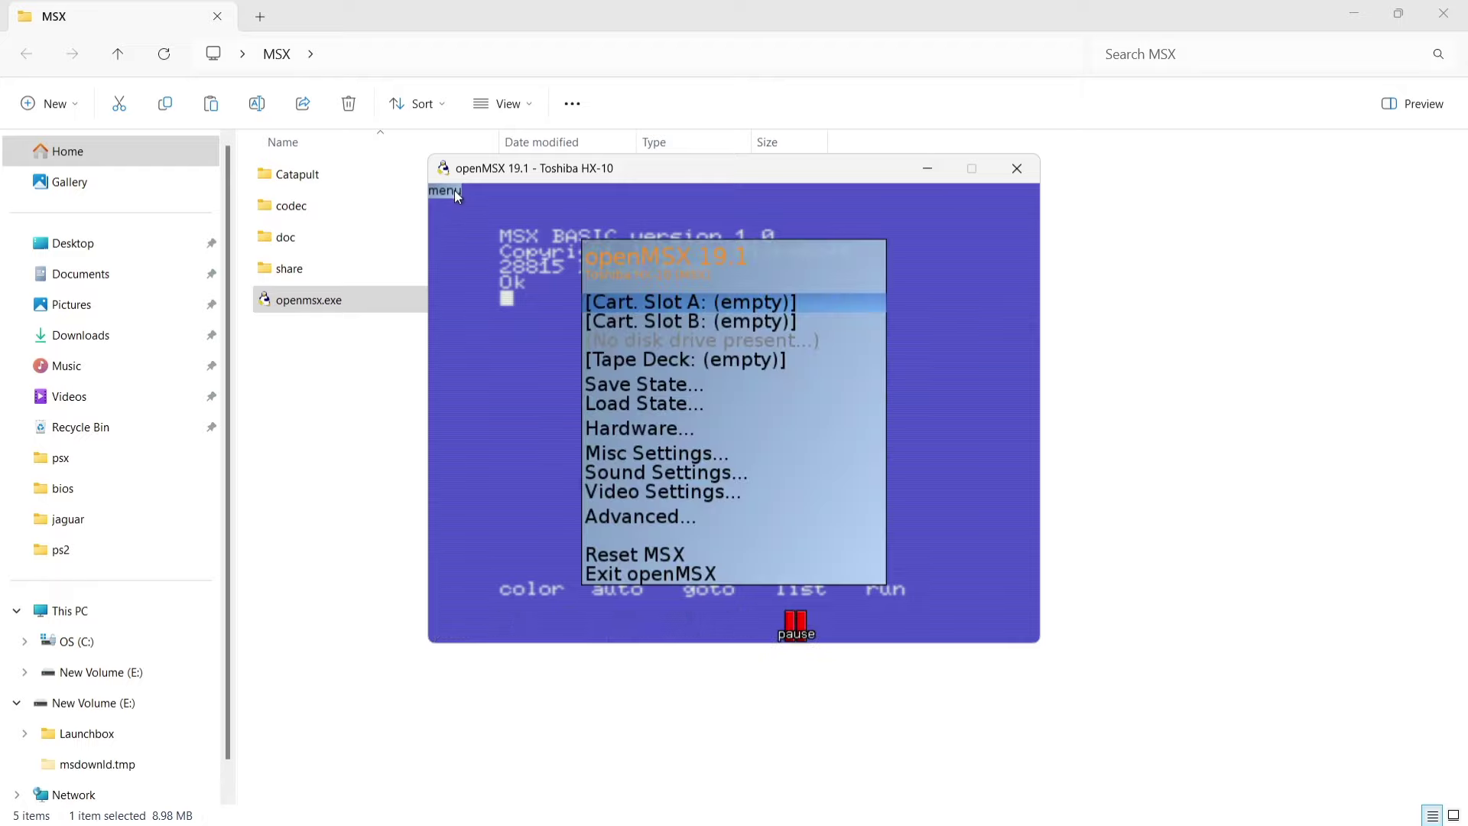
key(Down)
key(Down)
key(Down)
key(Down)
key(Down)
key(Return)
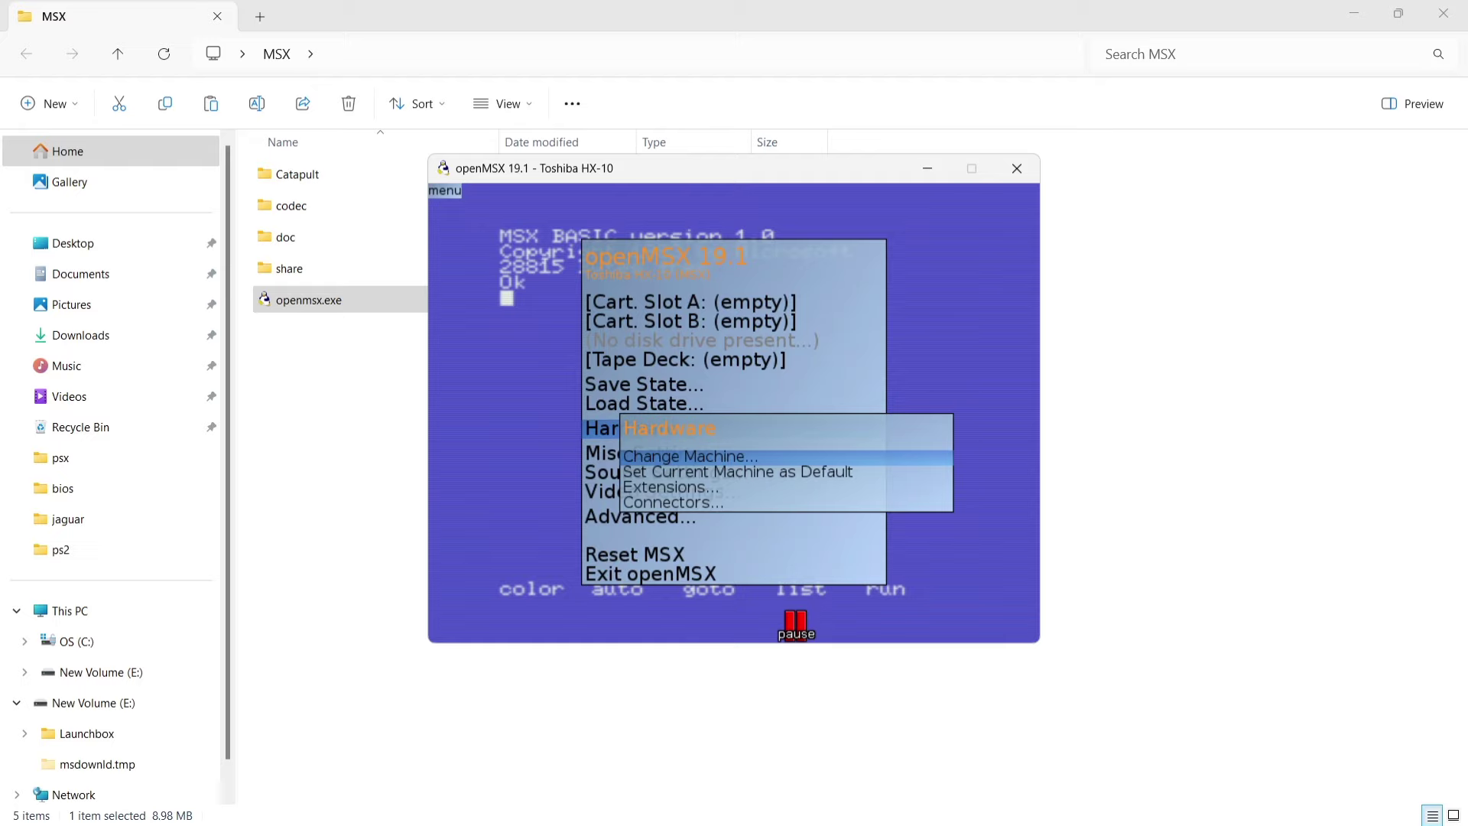
key(Down)
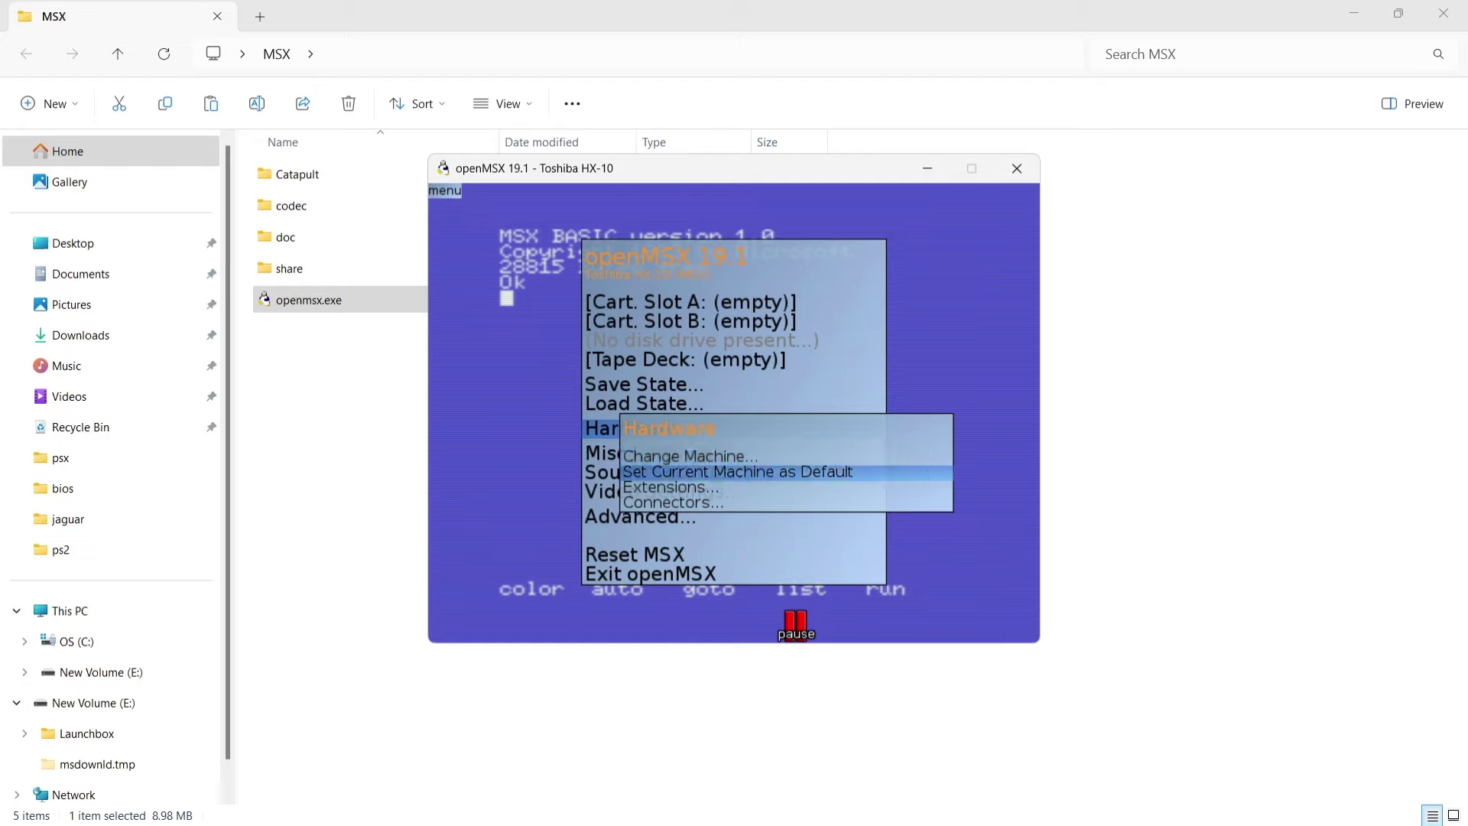
key(Escape)
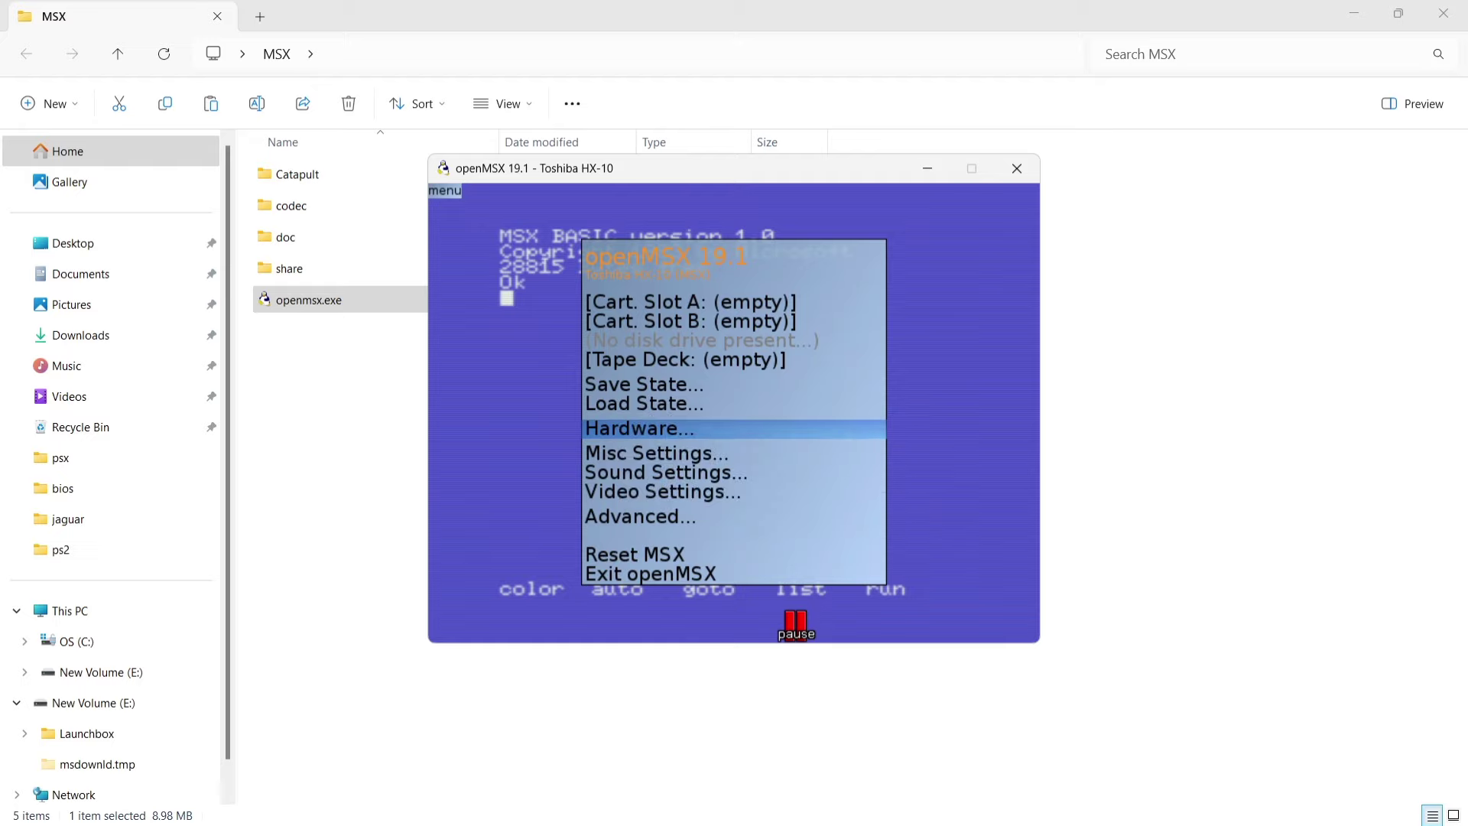
Exit openMSX and confirm quitting the emulator.
key(Down)
key(Down)
key(Down)
key(Down)
key(Down)
key(Down)
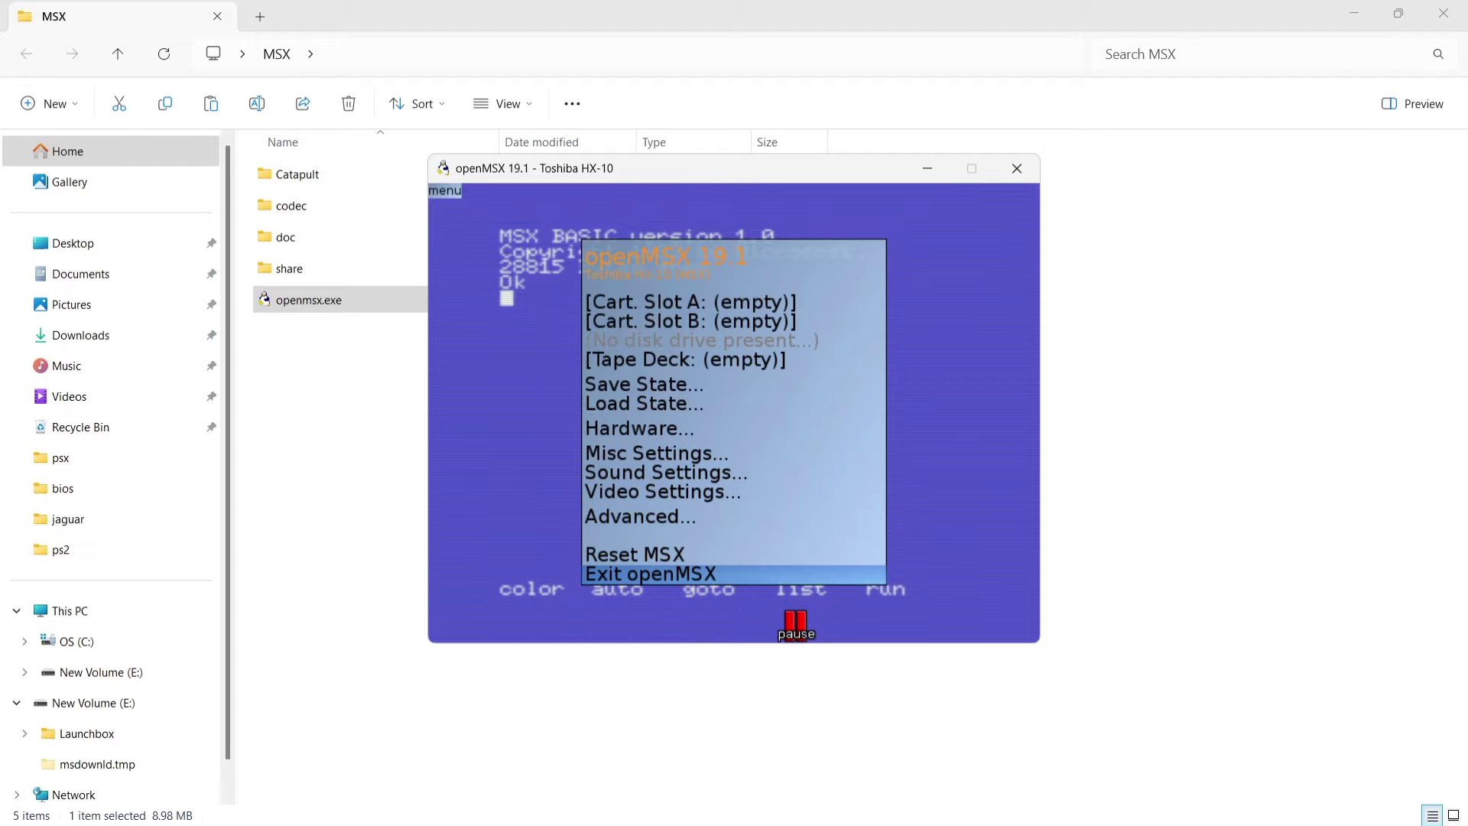
key(Return)
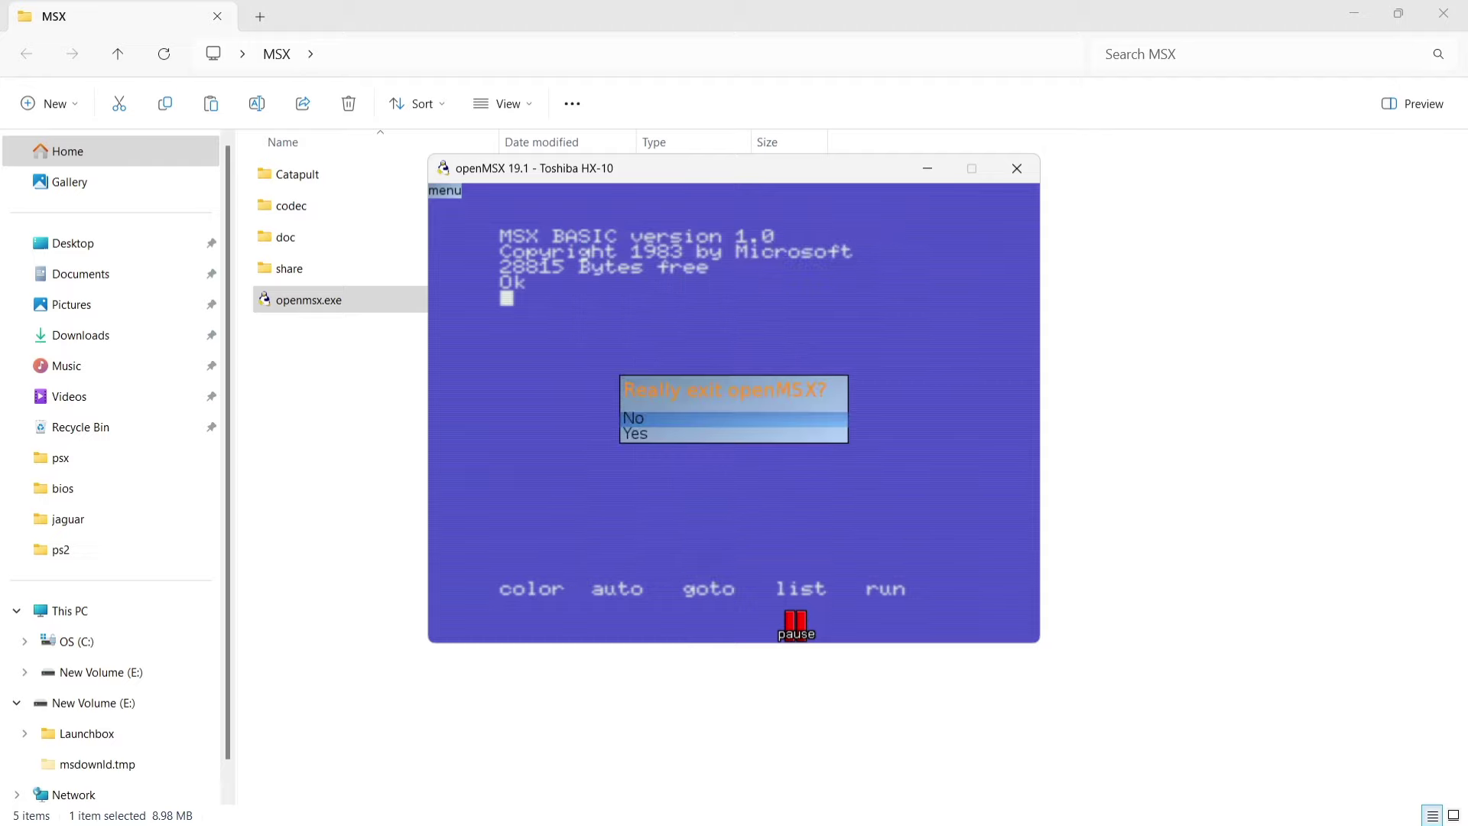
key(Down)
key(Return)
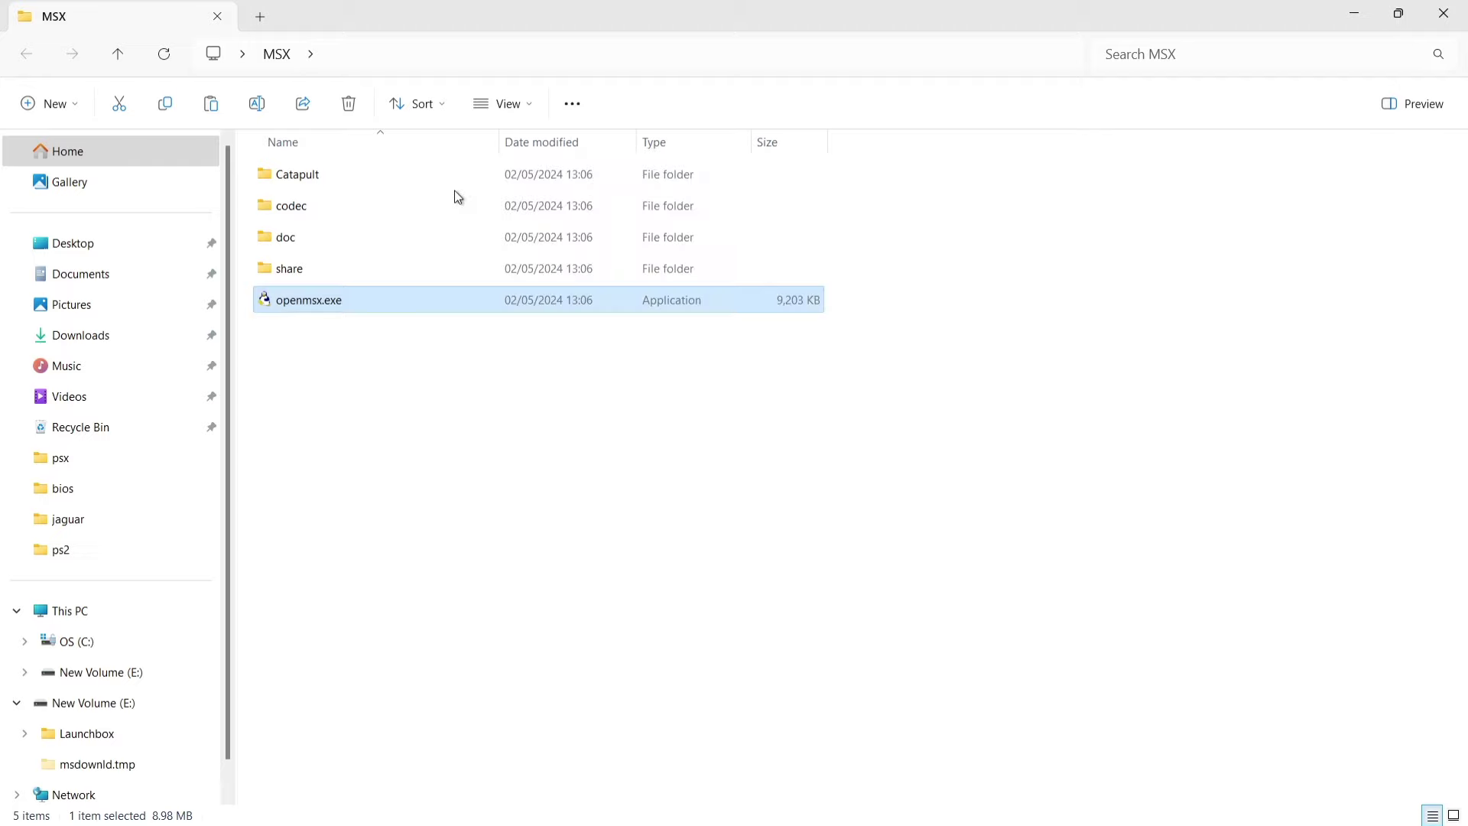
Relaunch openmsx.exe to check which machine starts by default, and close the emulator again.
click(408, 497)
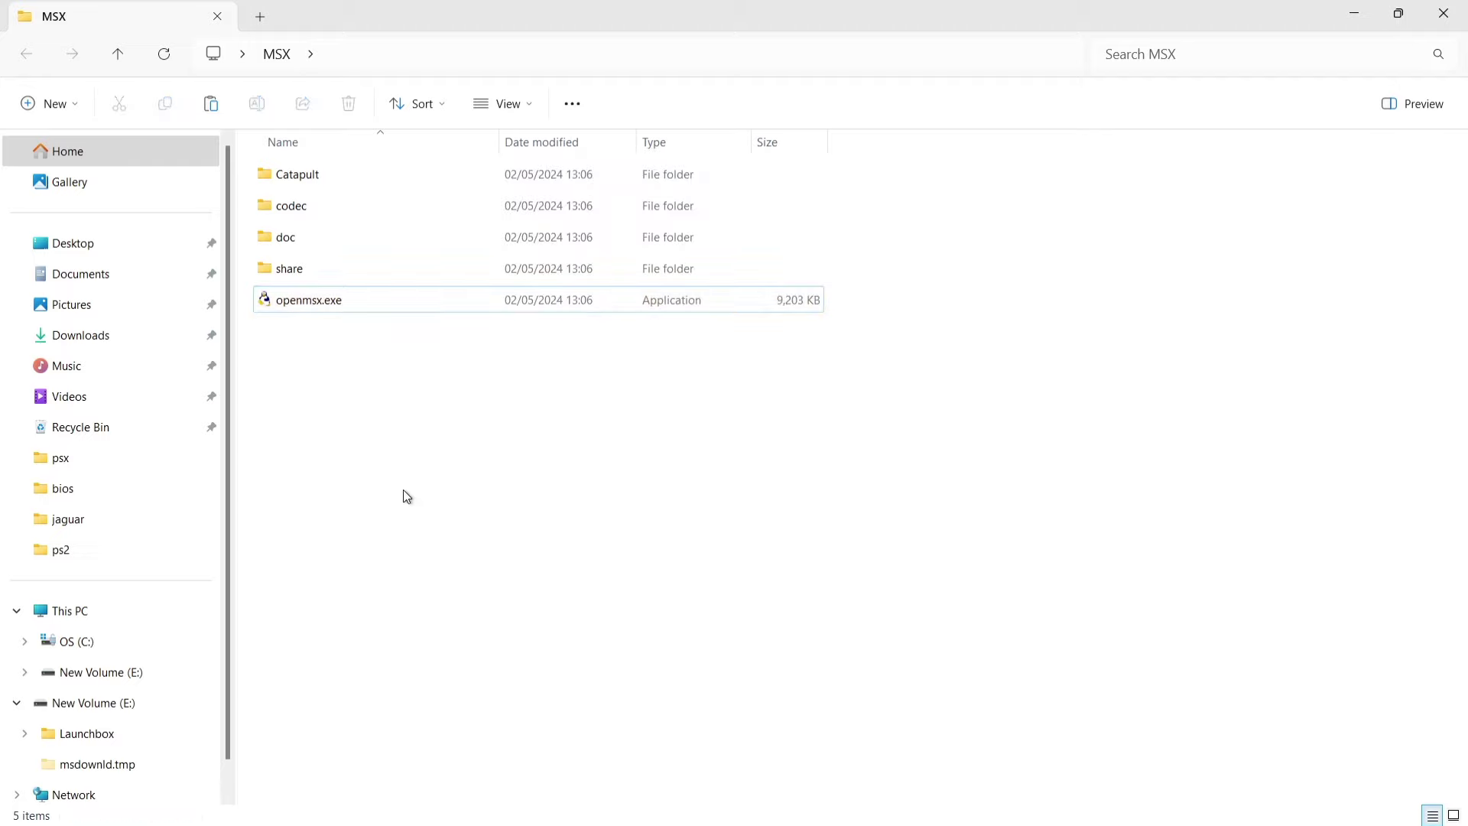
double_click(338, 299)
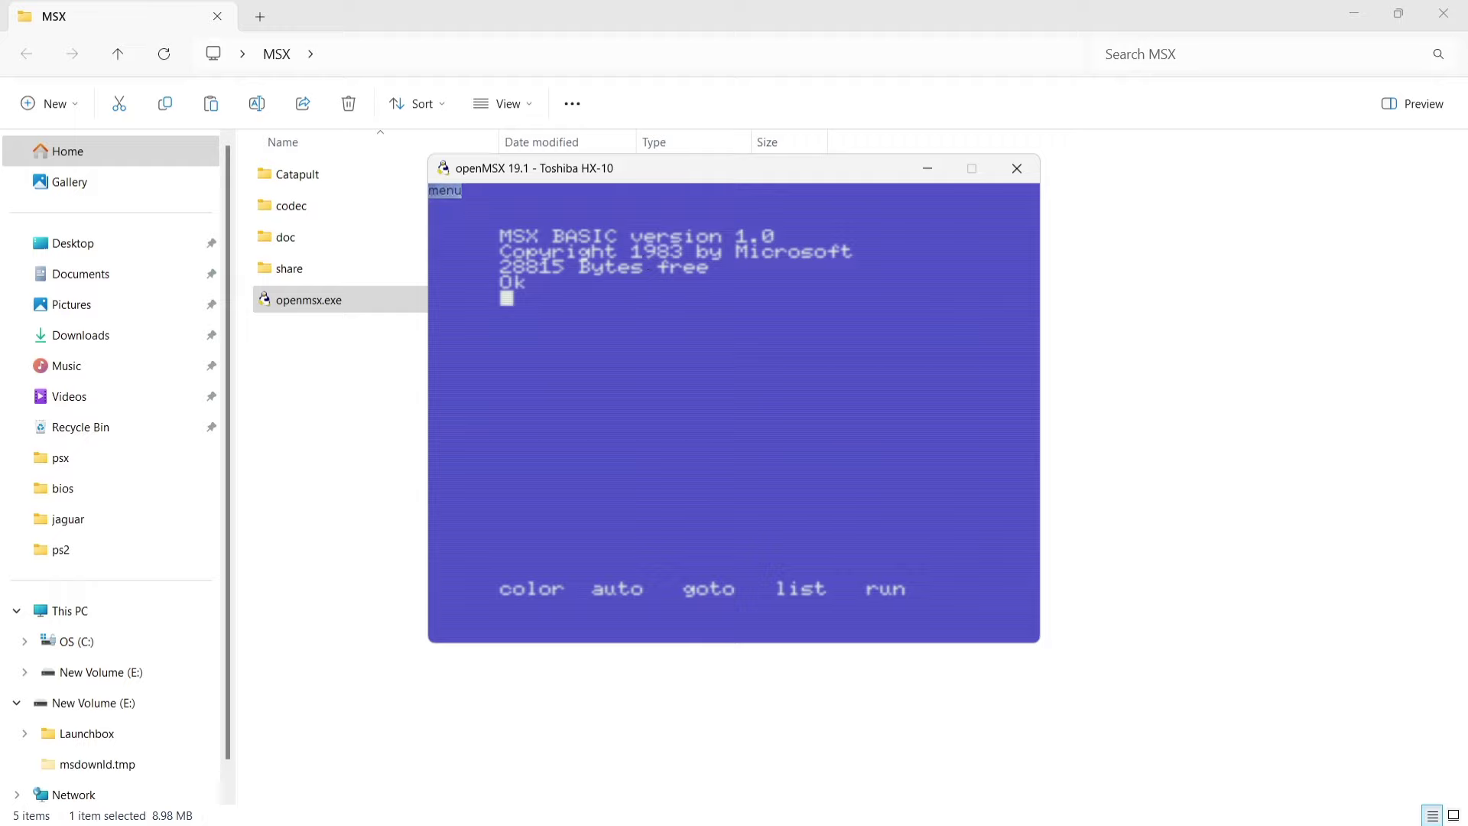
key(alt+F4)
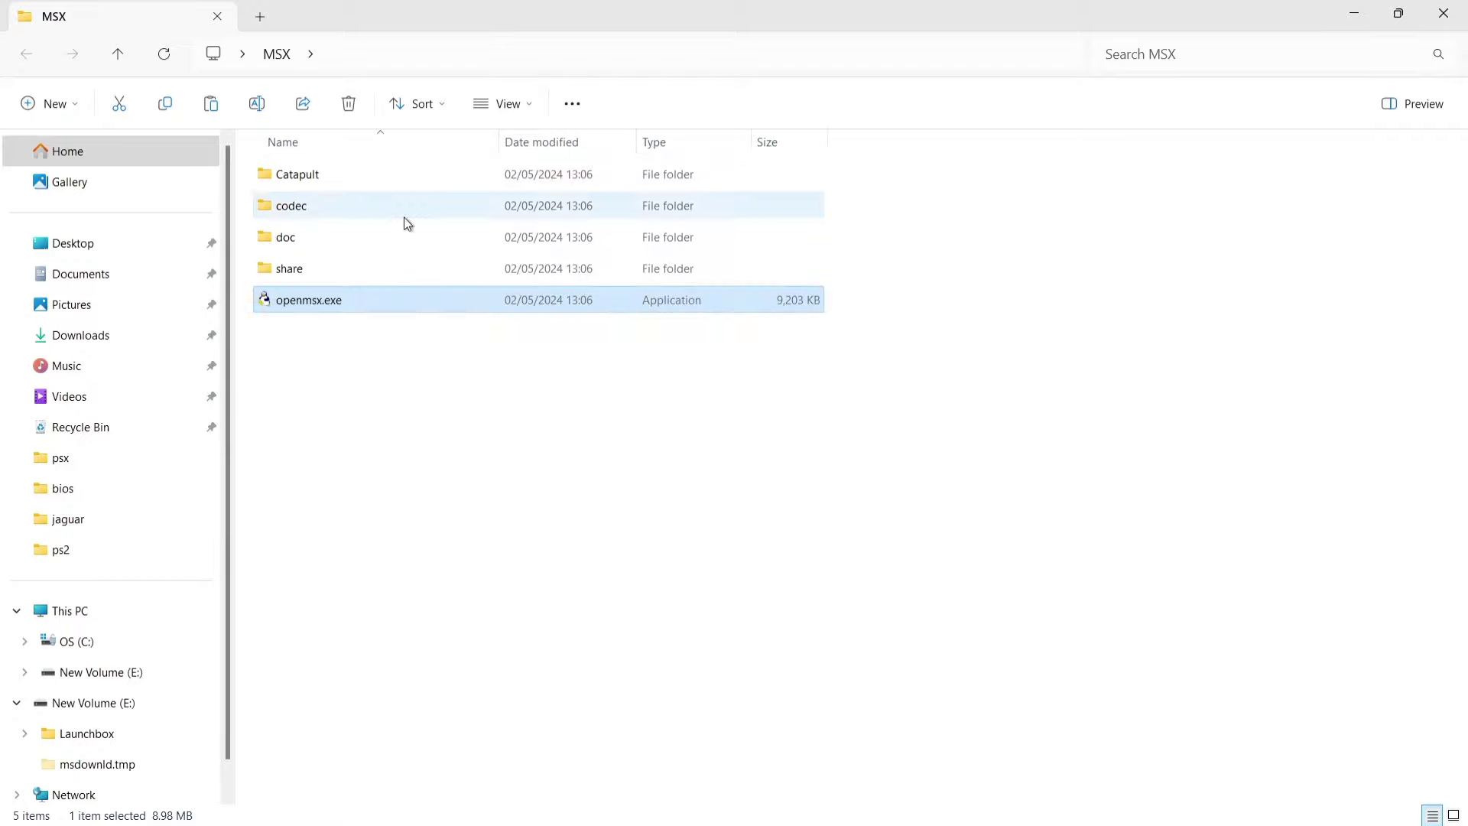
Browse the machine definition files in the share/machines folder.
double_click(360, 266)
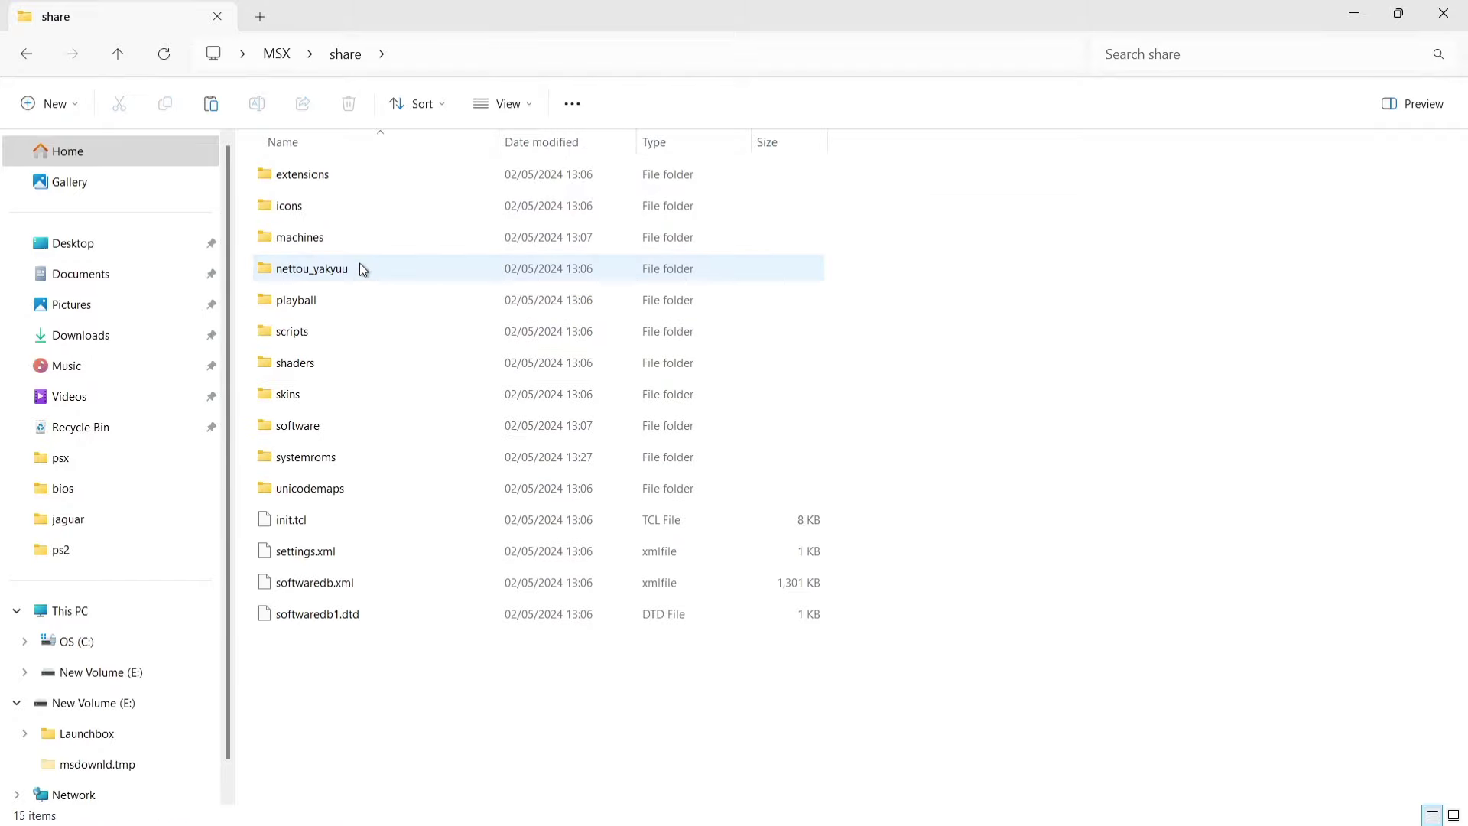
double_click(346, 241)
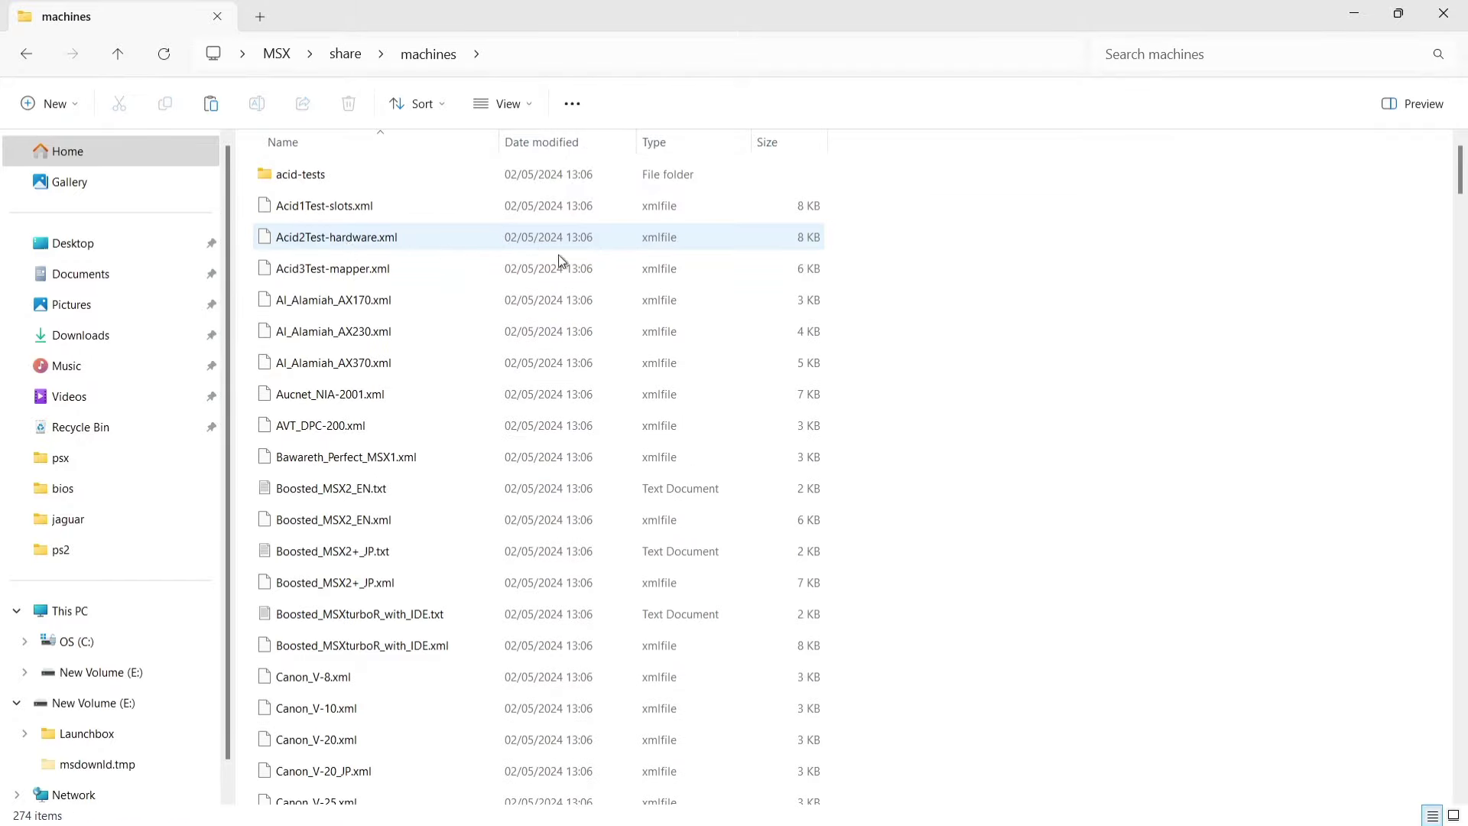
drag(1462, 161, 1463, 344)
drag(1462, 419, 1462, 507)
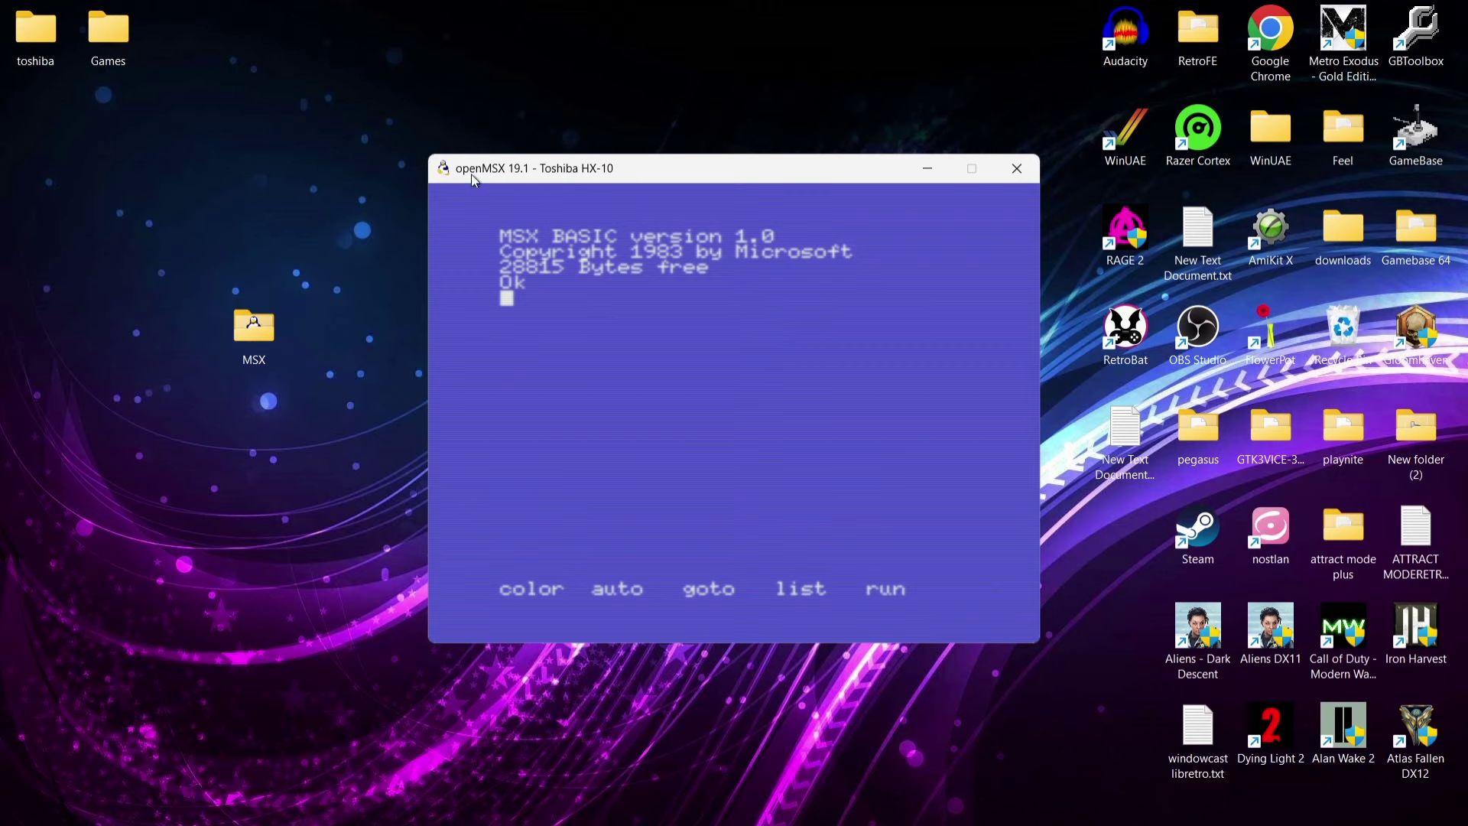
Add the Sony HBD-F1 2DD Micro Floppydisk Drive extension to the Toshiba HX-10 through the hardware options.
click(442, 193)
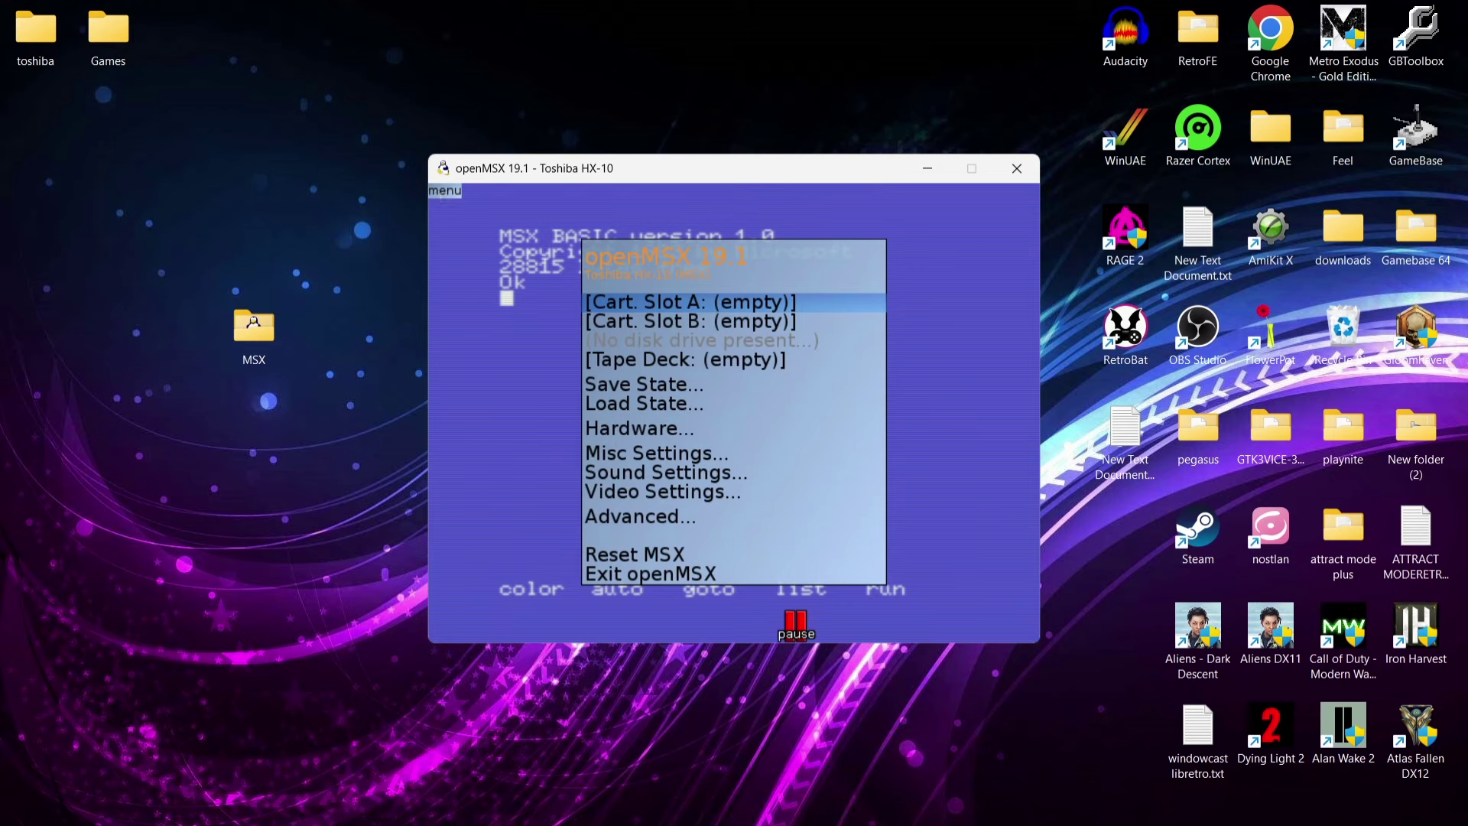
key(Down)
key(Down)
key(Down)
key(Down)
key(Down)
key(Return)
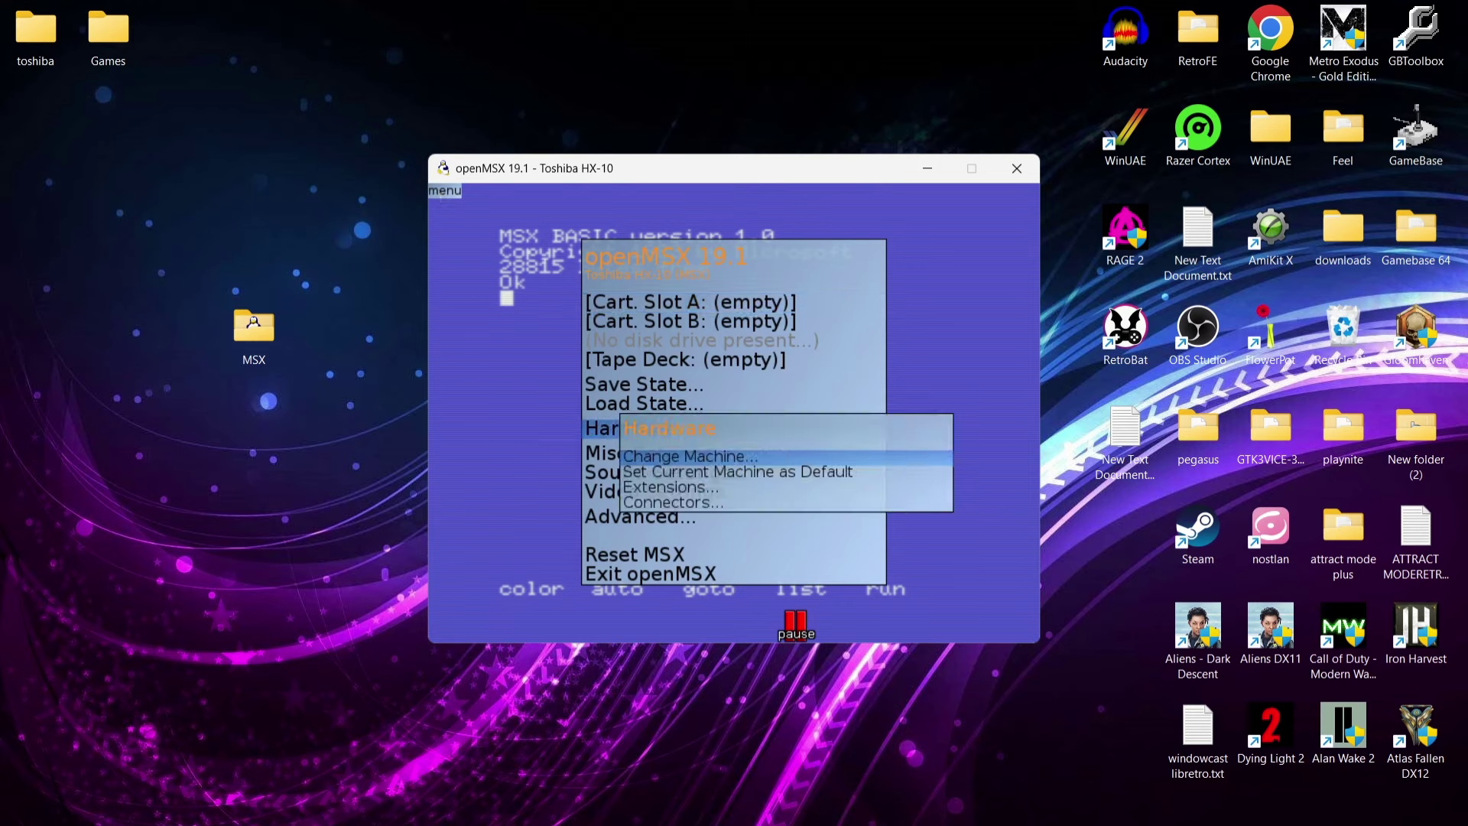
key(Down)
key(Down)
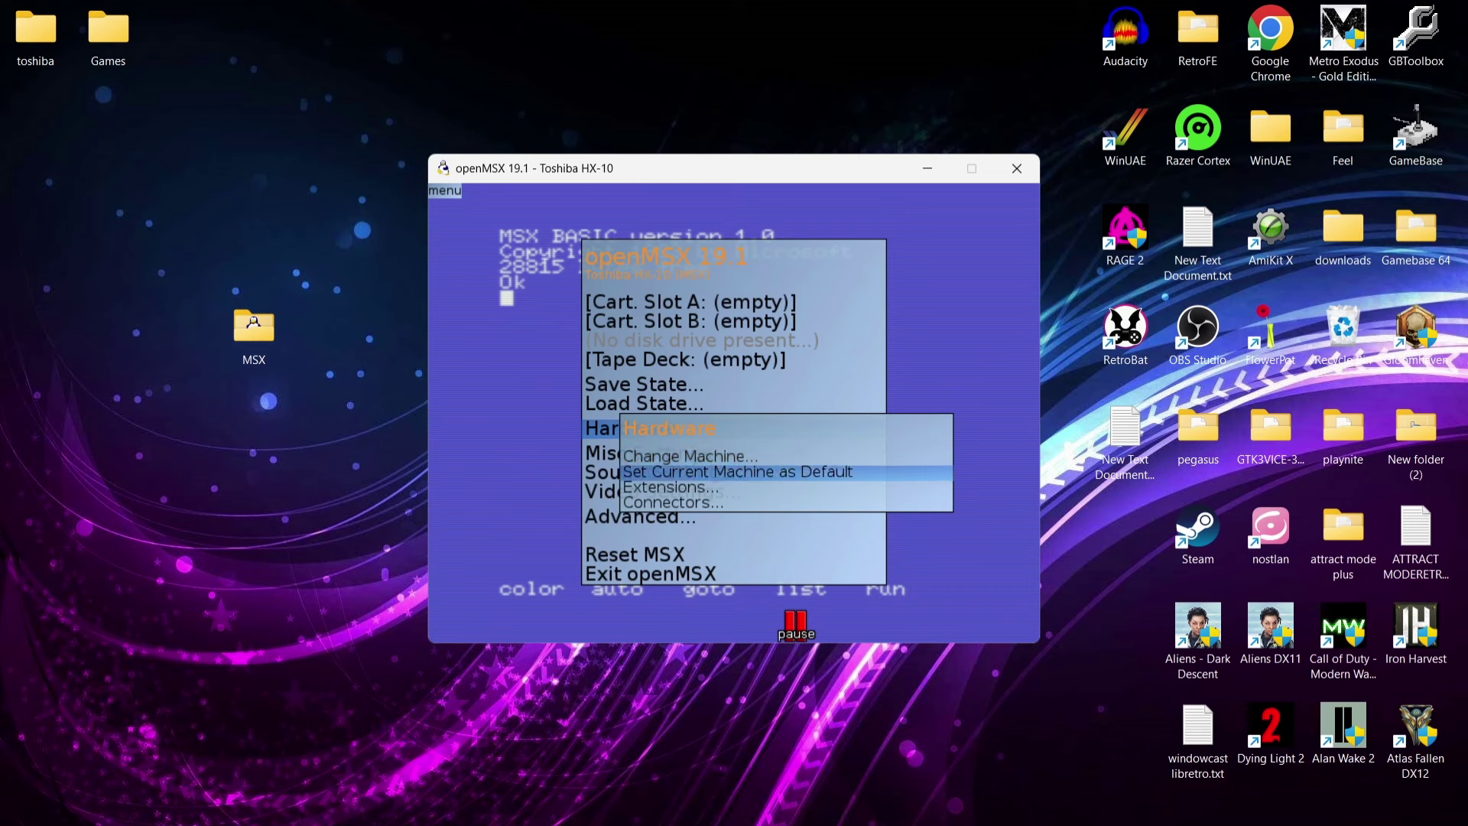
key(Return)
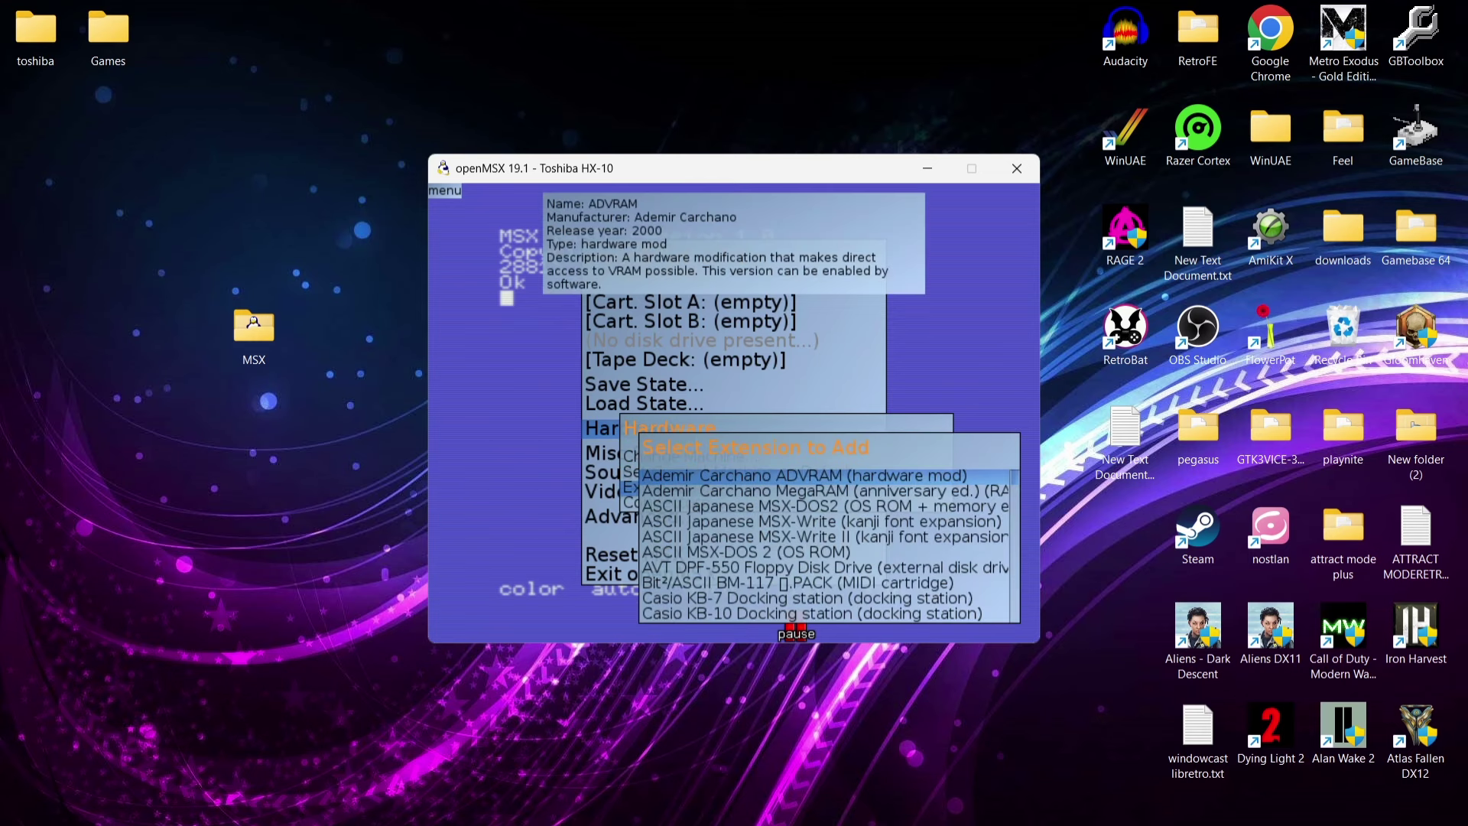
text(sony hbd)
key(Down)
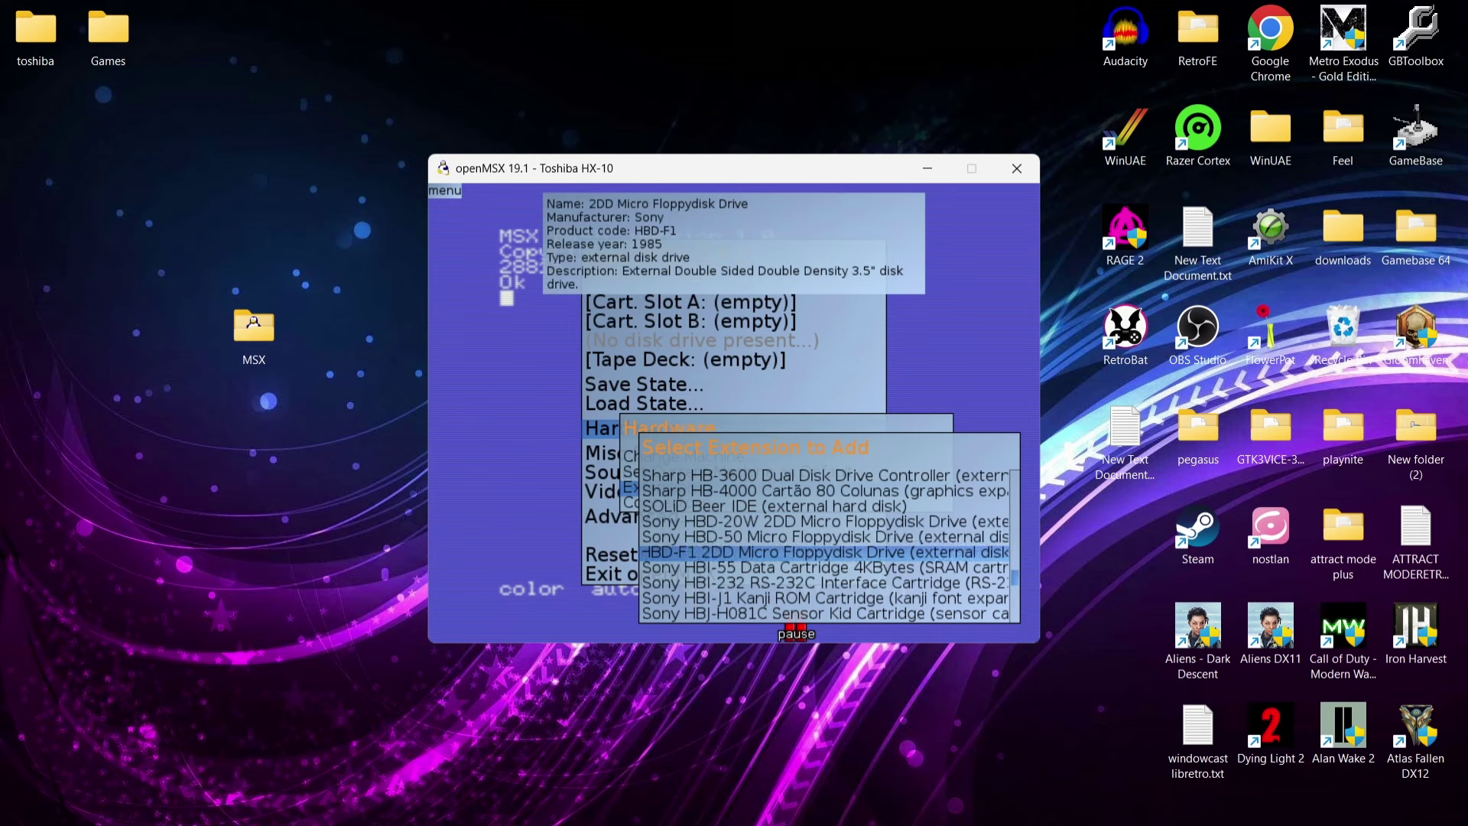
key(Return)
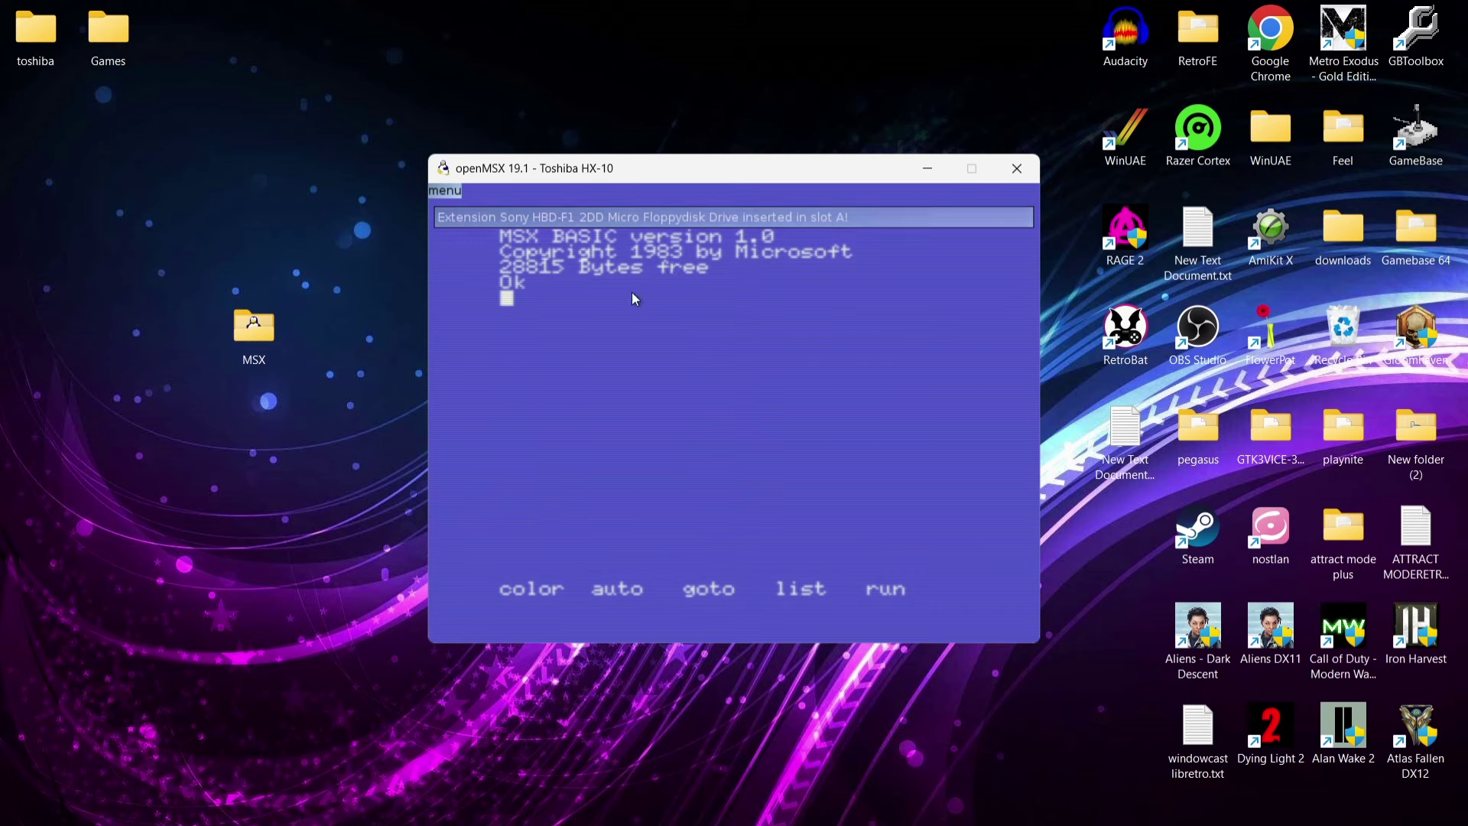
Insert the Spellbound.dsk image into disk drive A of the Toshiba HX-10.
click(455, 192)
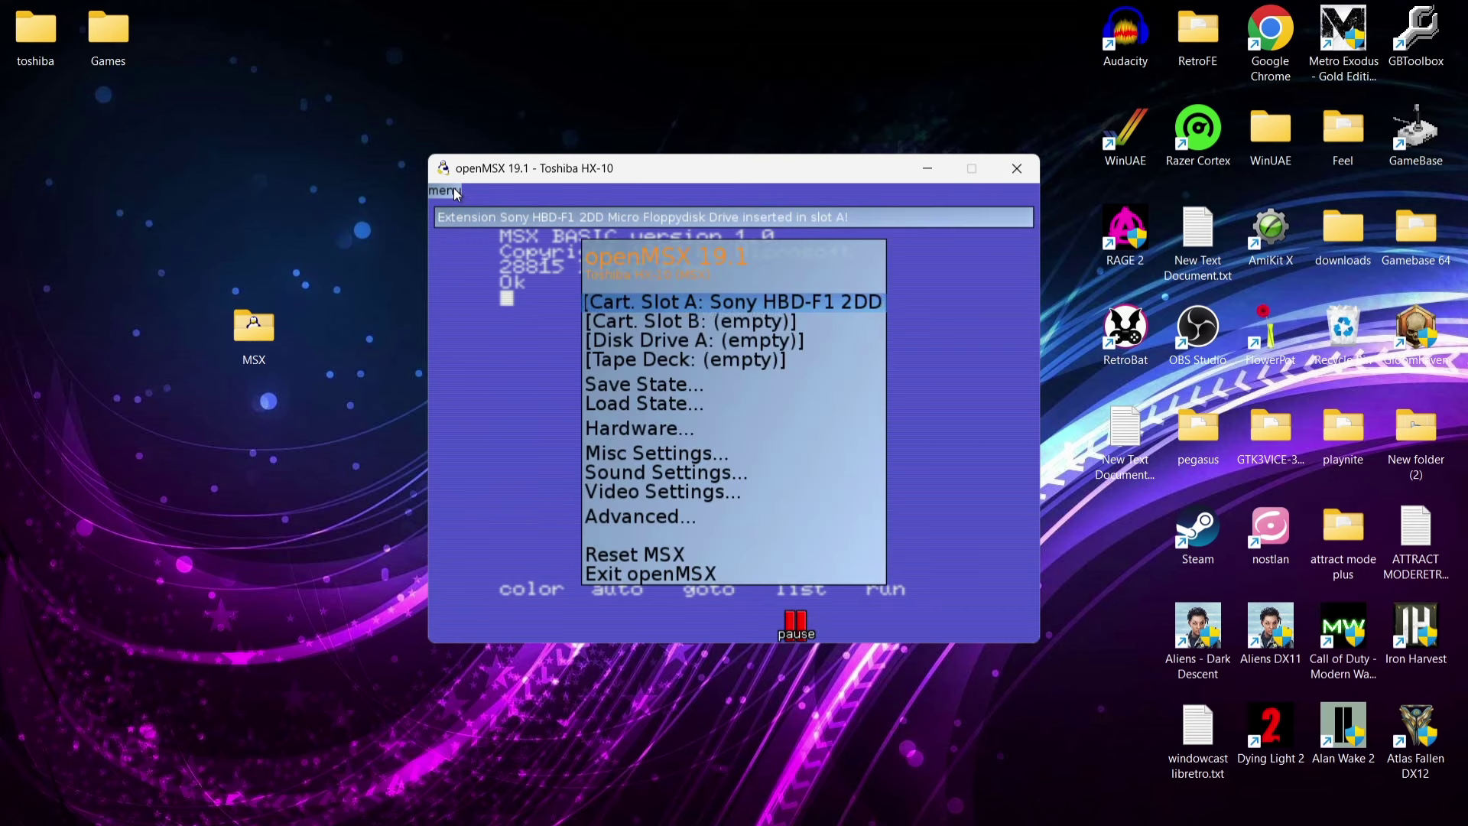
key(Down)
key(Down)
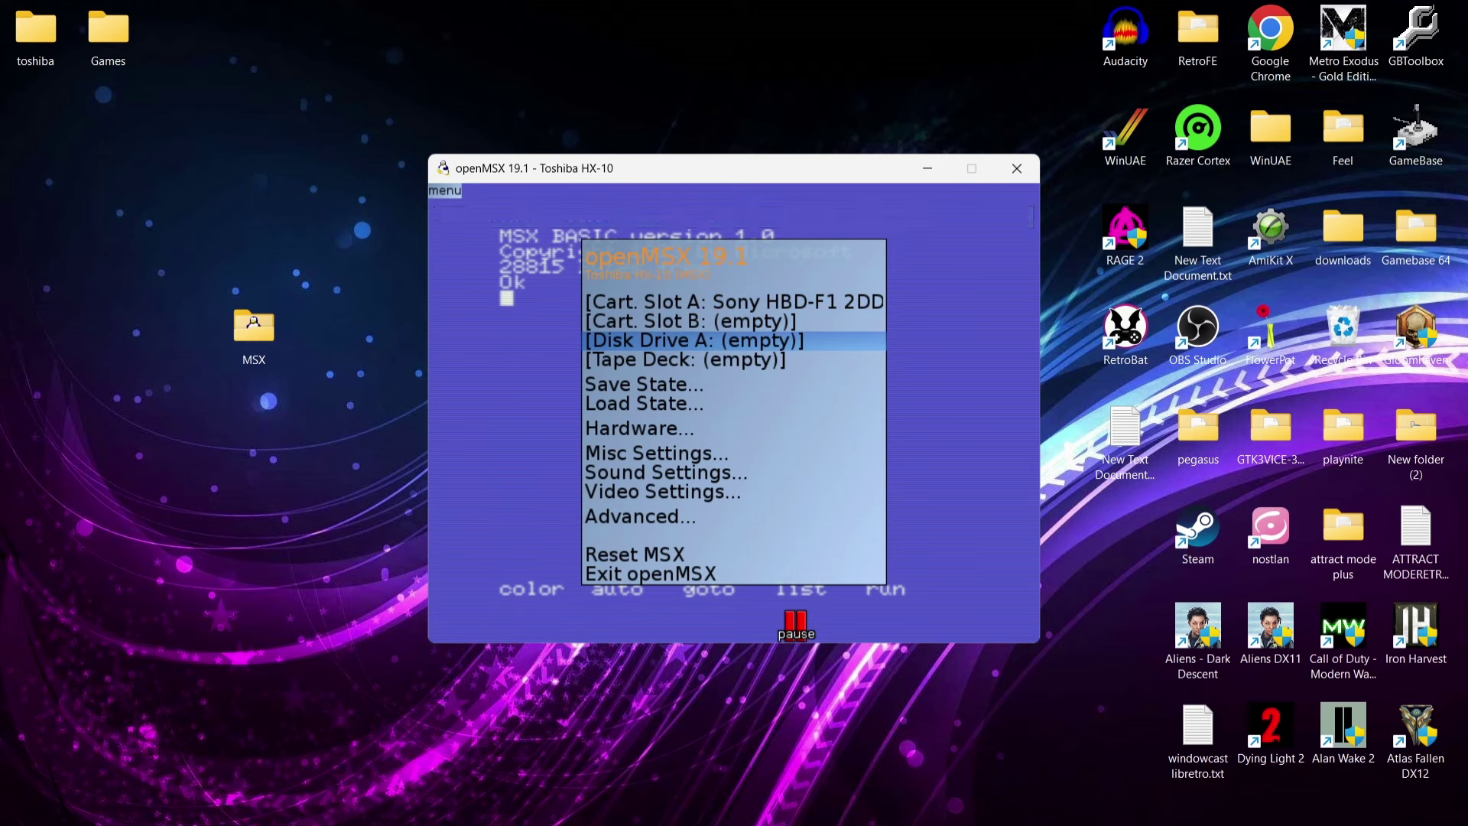
key(Return)
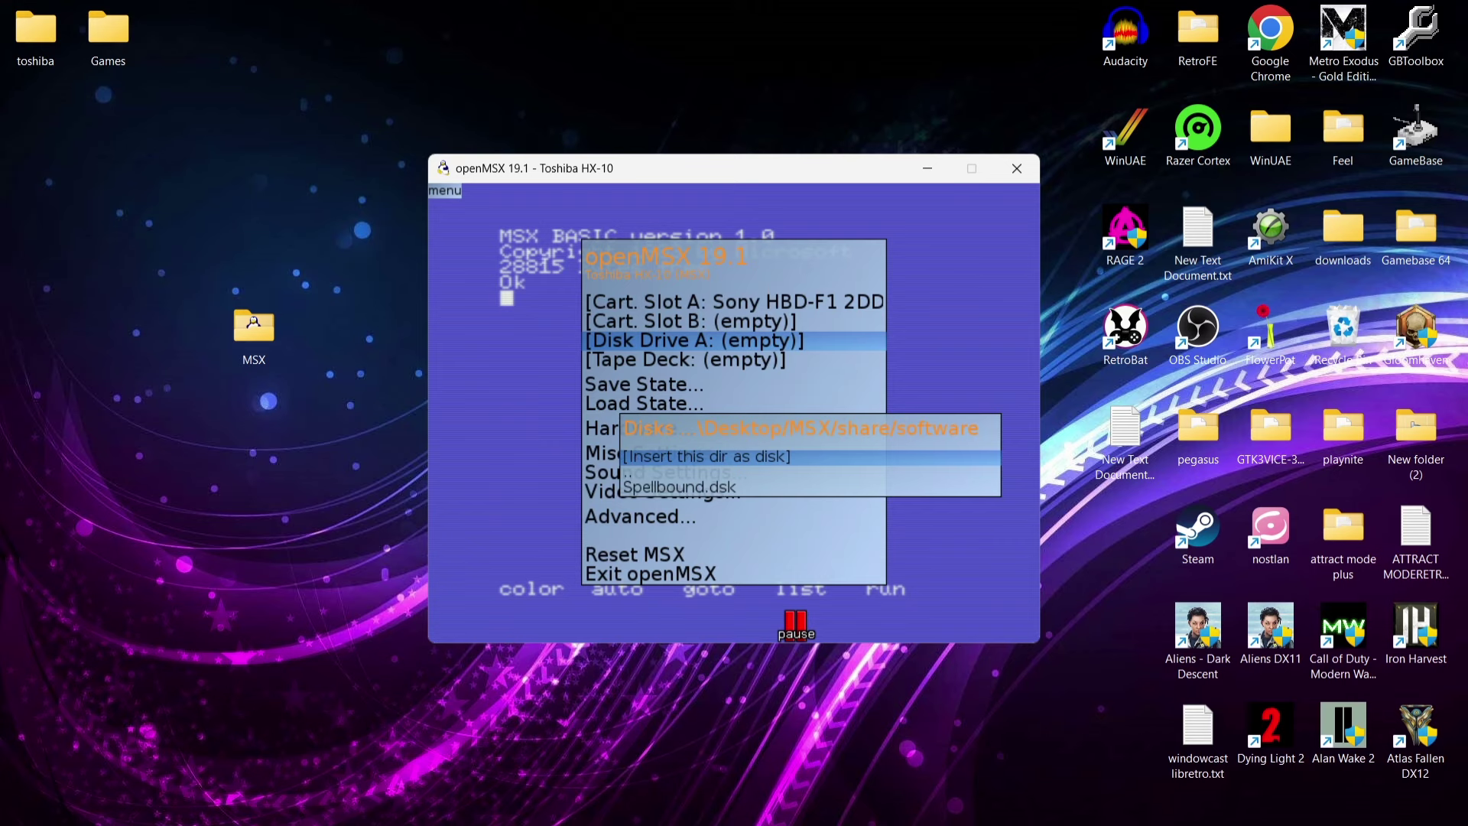
key(Down)
key(Down)
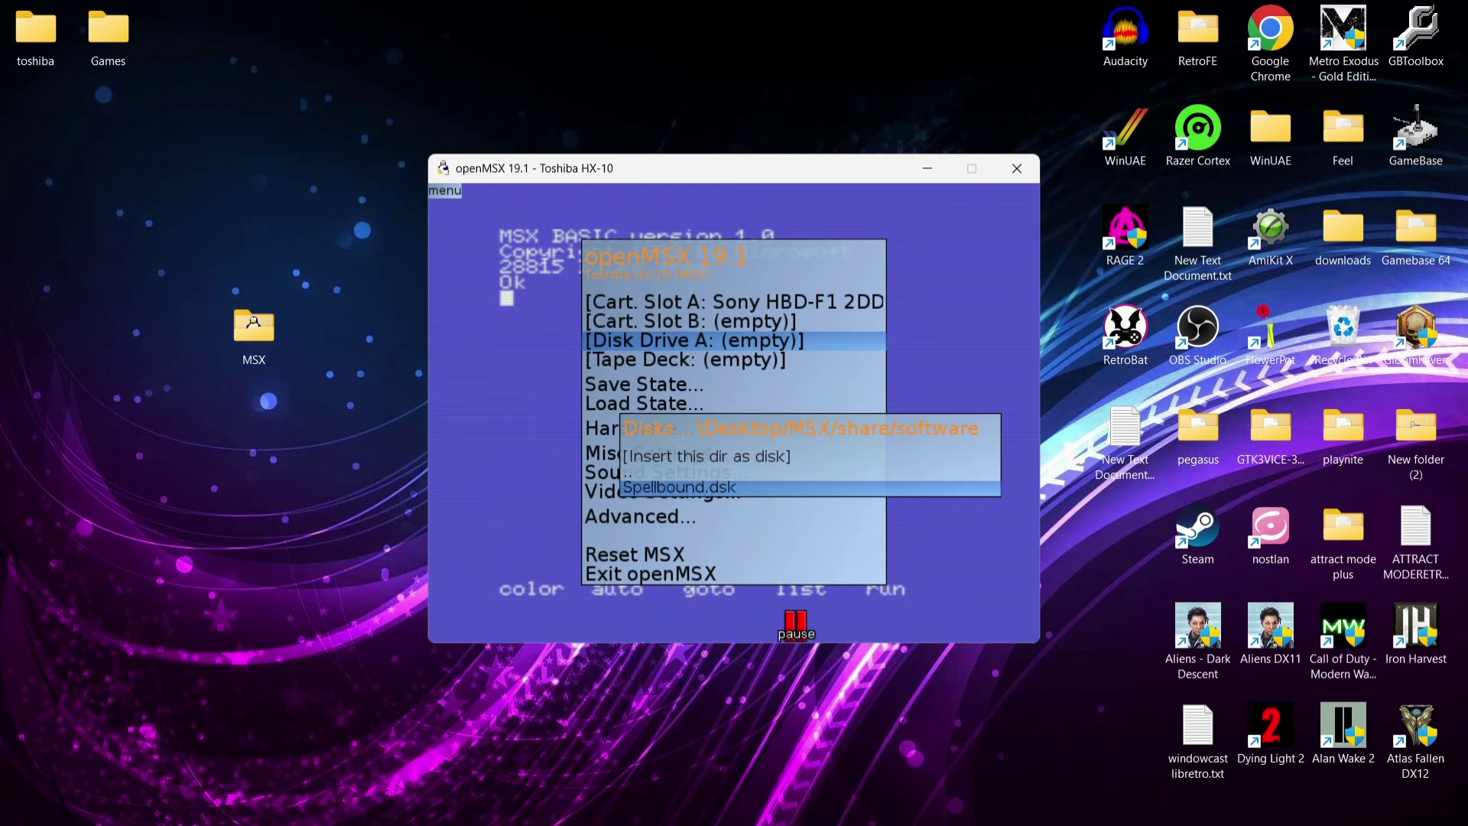
key(Return)
Reset the MSX so that it boots Spellbound from disk drive A.
click(450, 195)
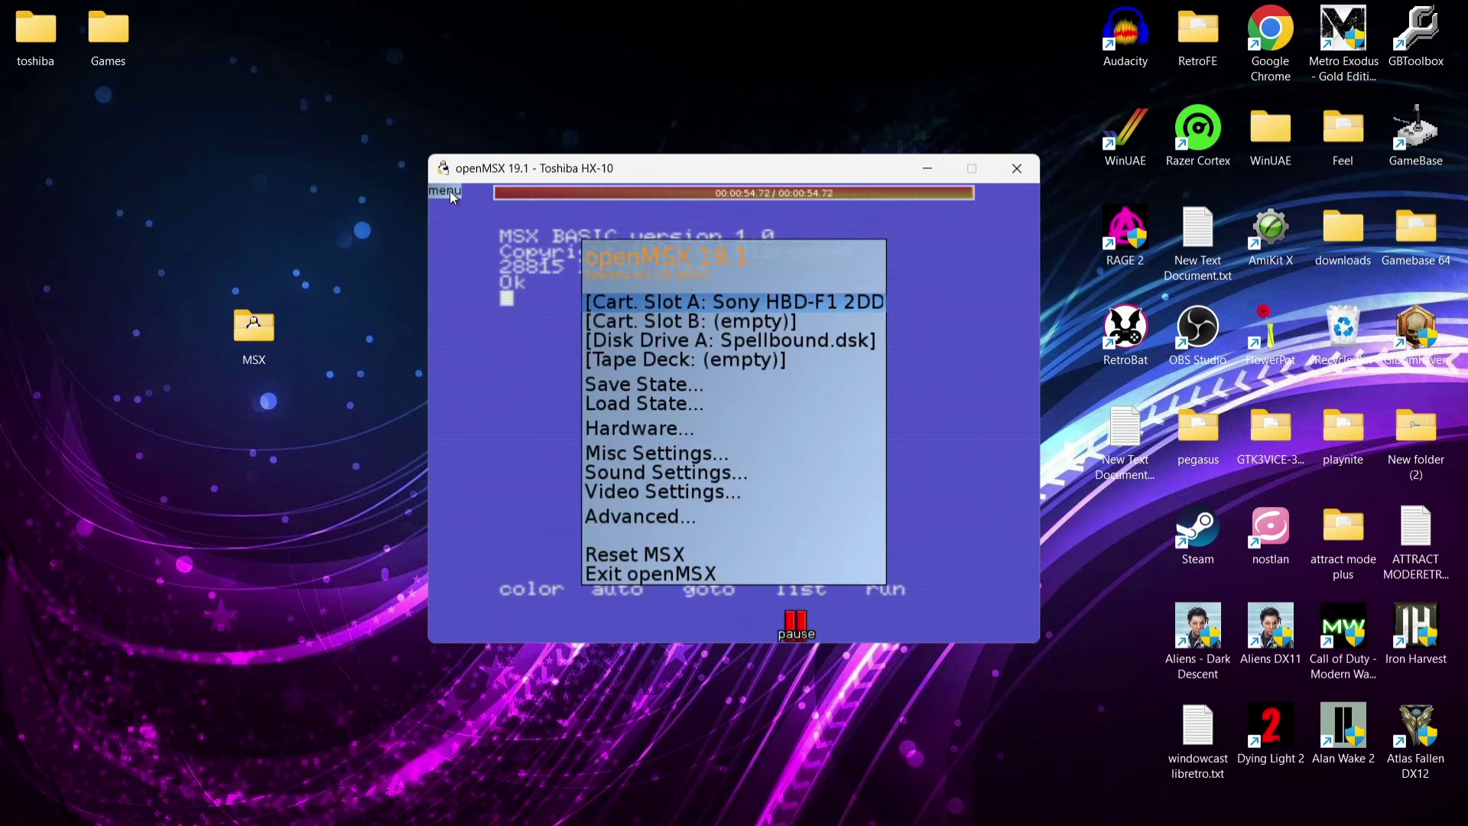
key(Down)
key(Down)
key(Down)
key(Down)
key(Down)
key(Down)
key(Down)
key(Down)
key(Down)
key(Down)
key(Down)
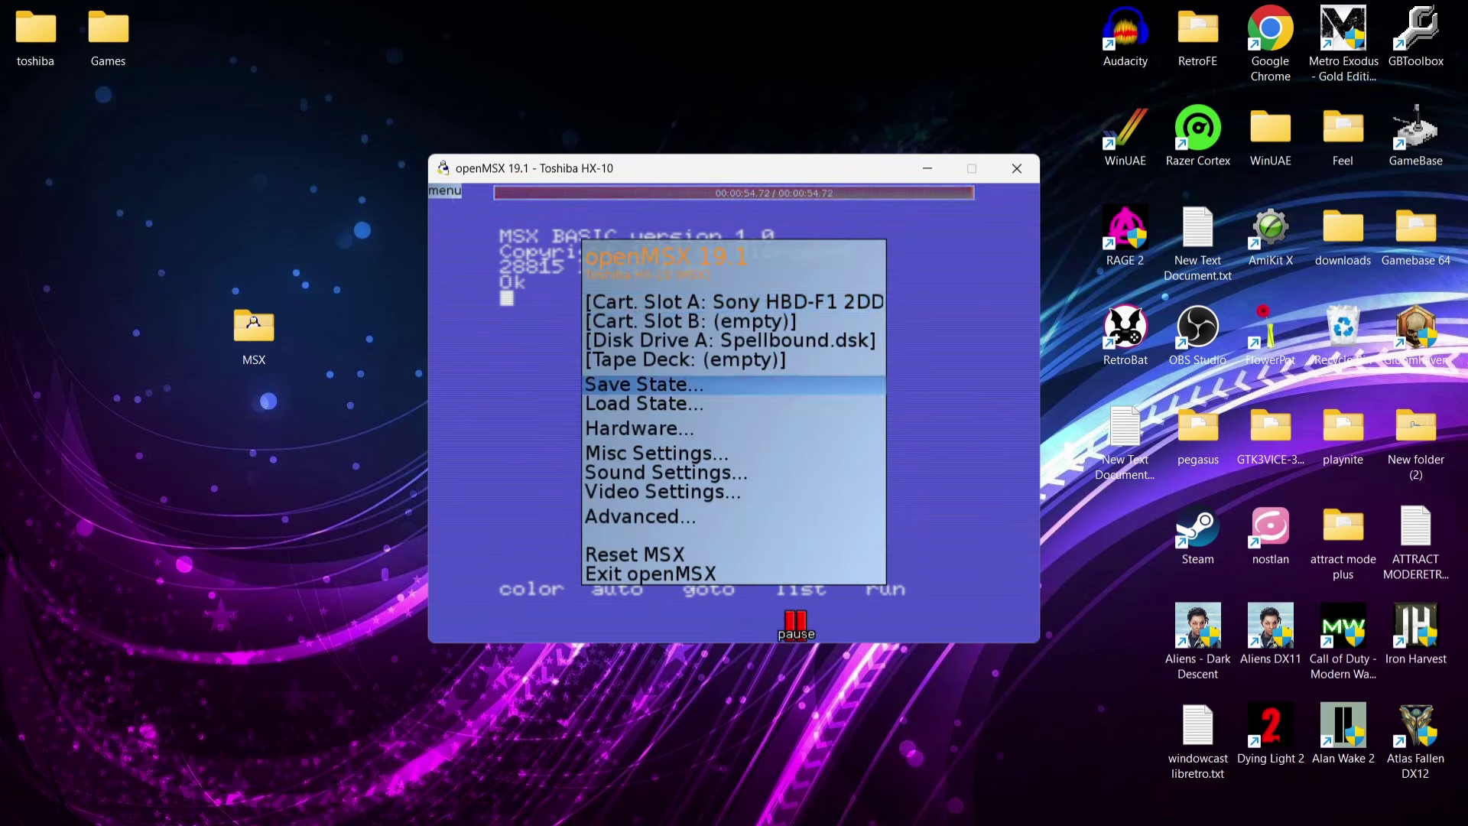
key(Return)
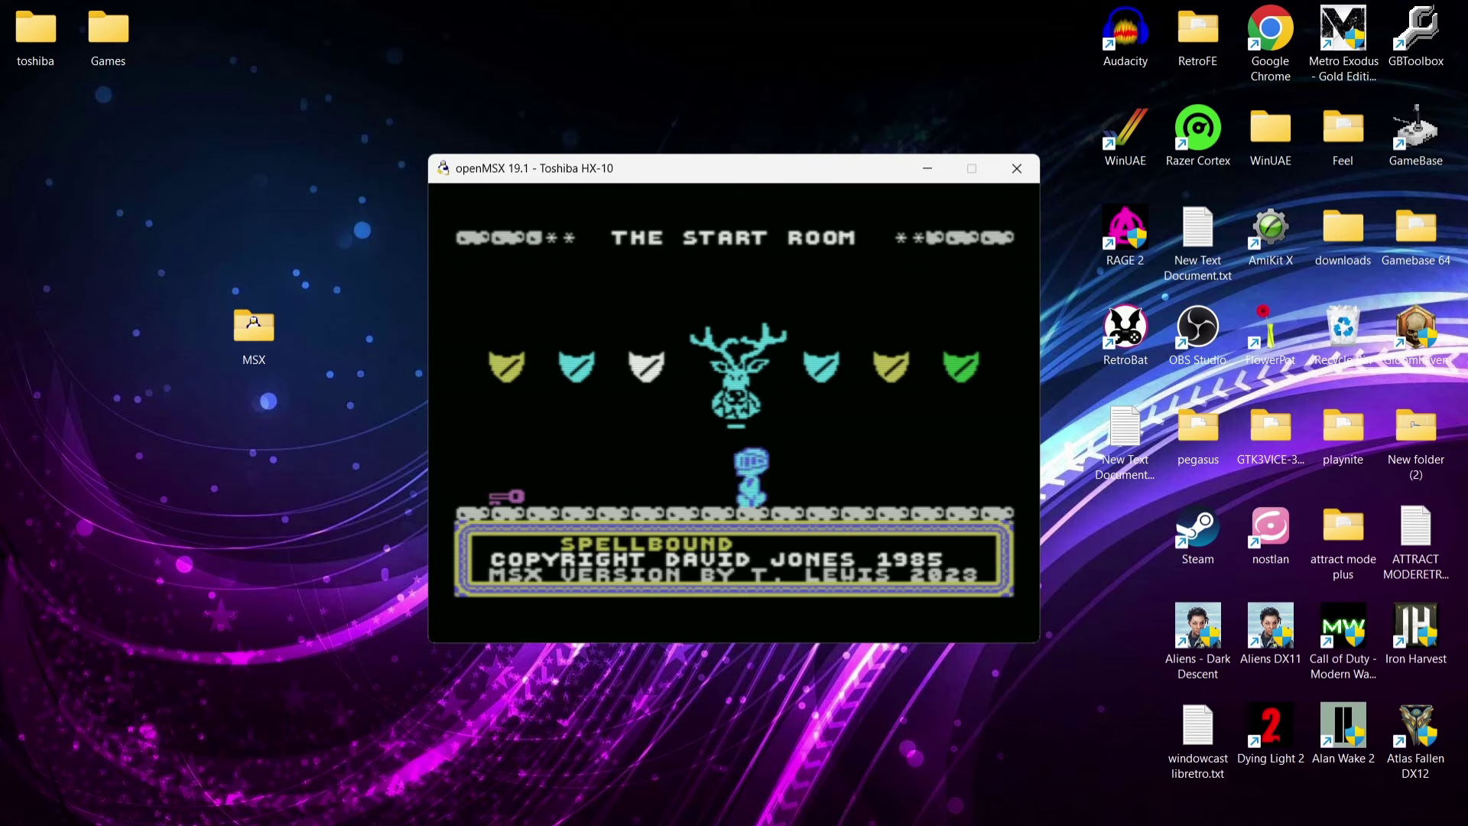
Walk the knight to the key in the Start Room and execute the command to pick up the teleport key.
key(Left)
key(Left)
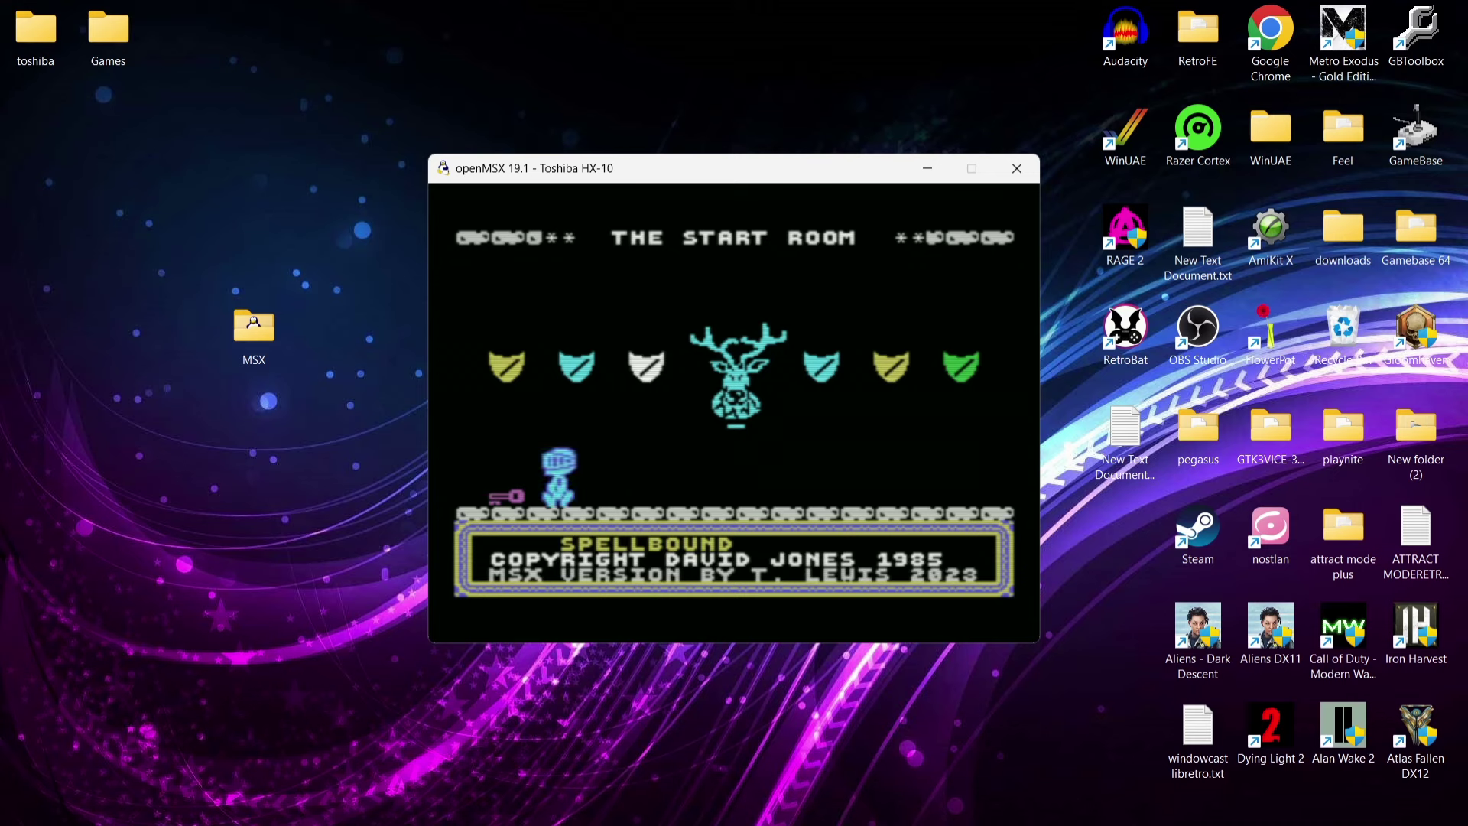
key(space)
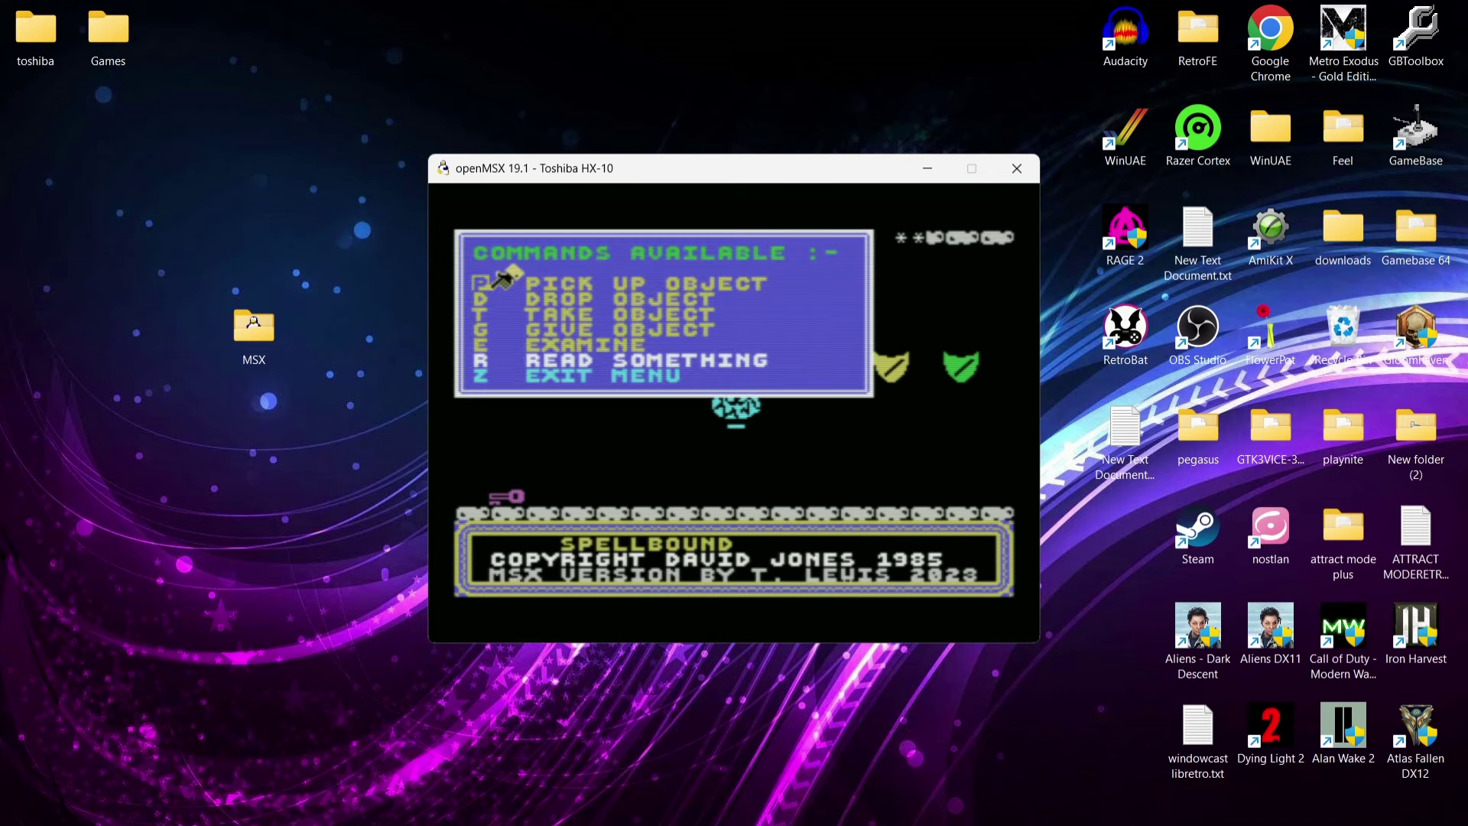
key(space)
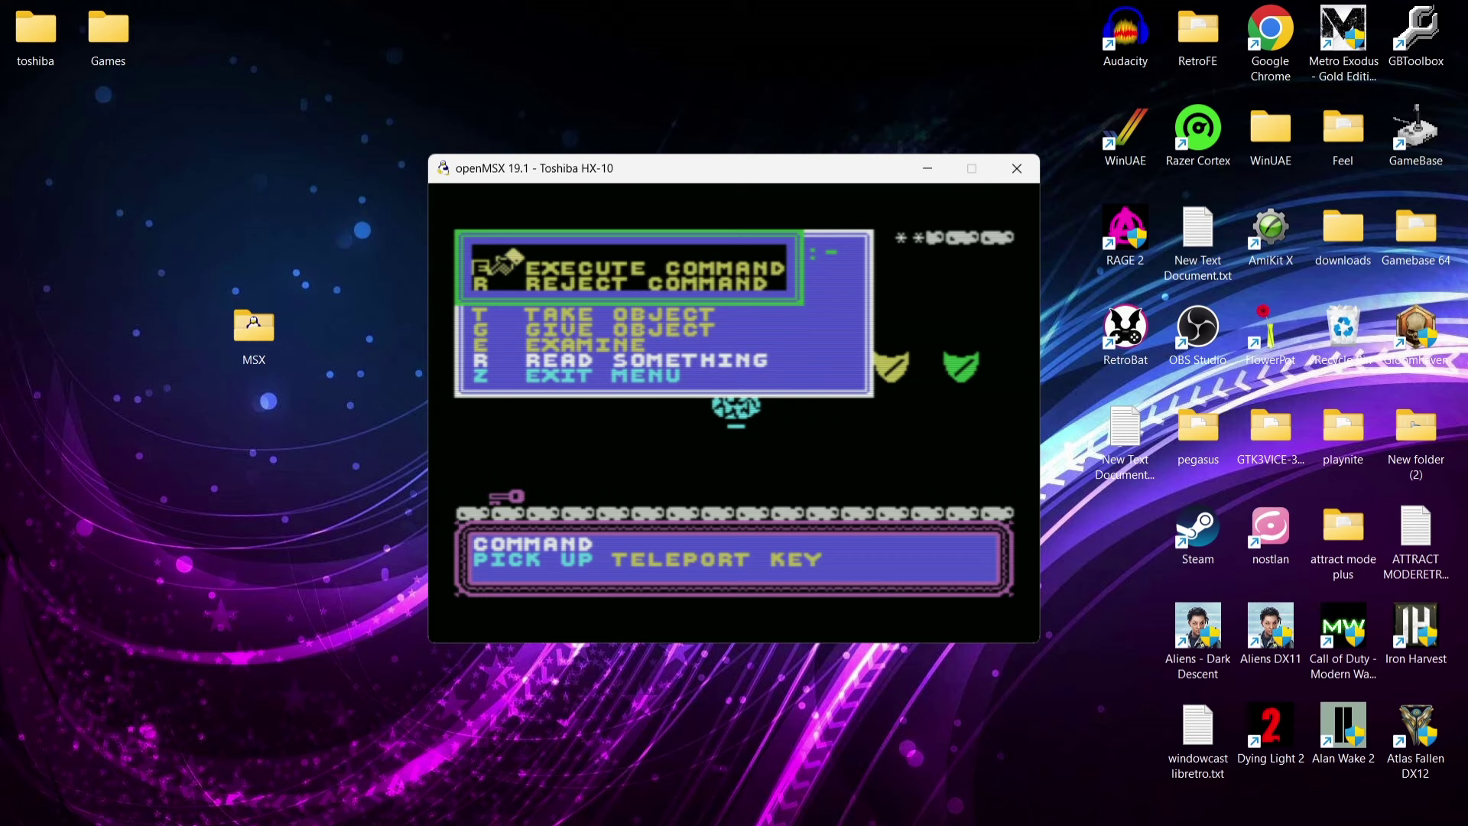
key(space)
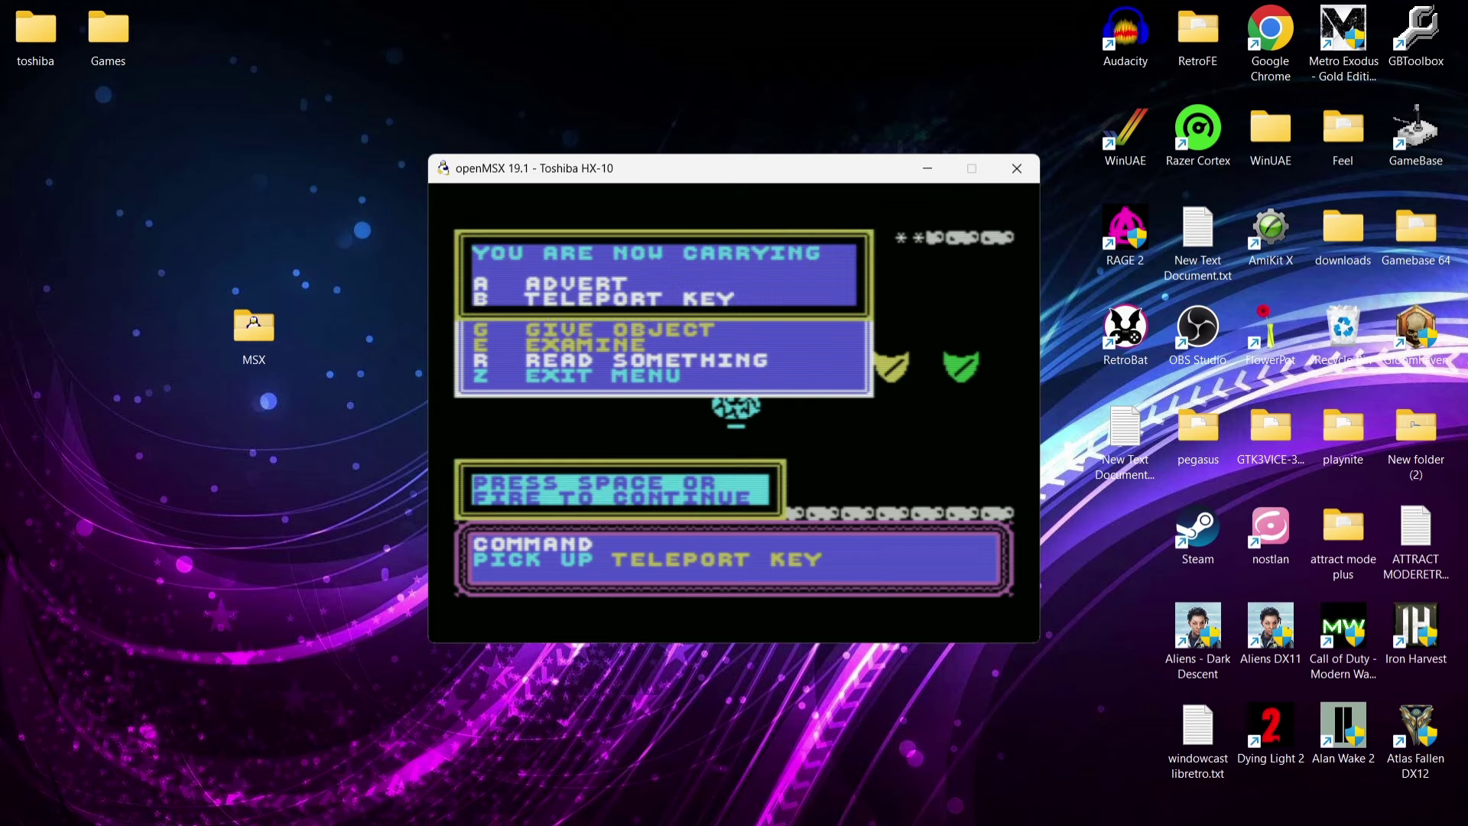
key(space)
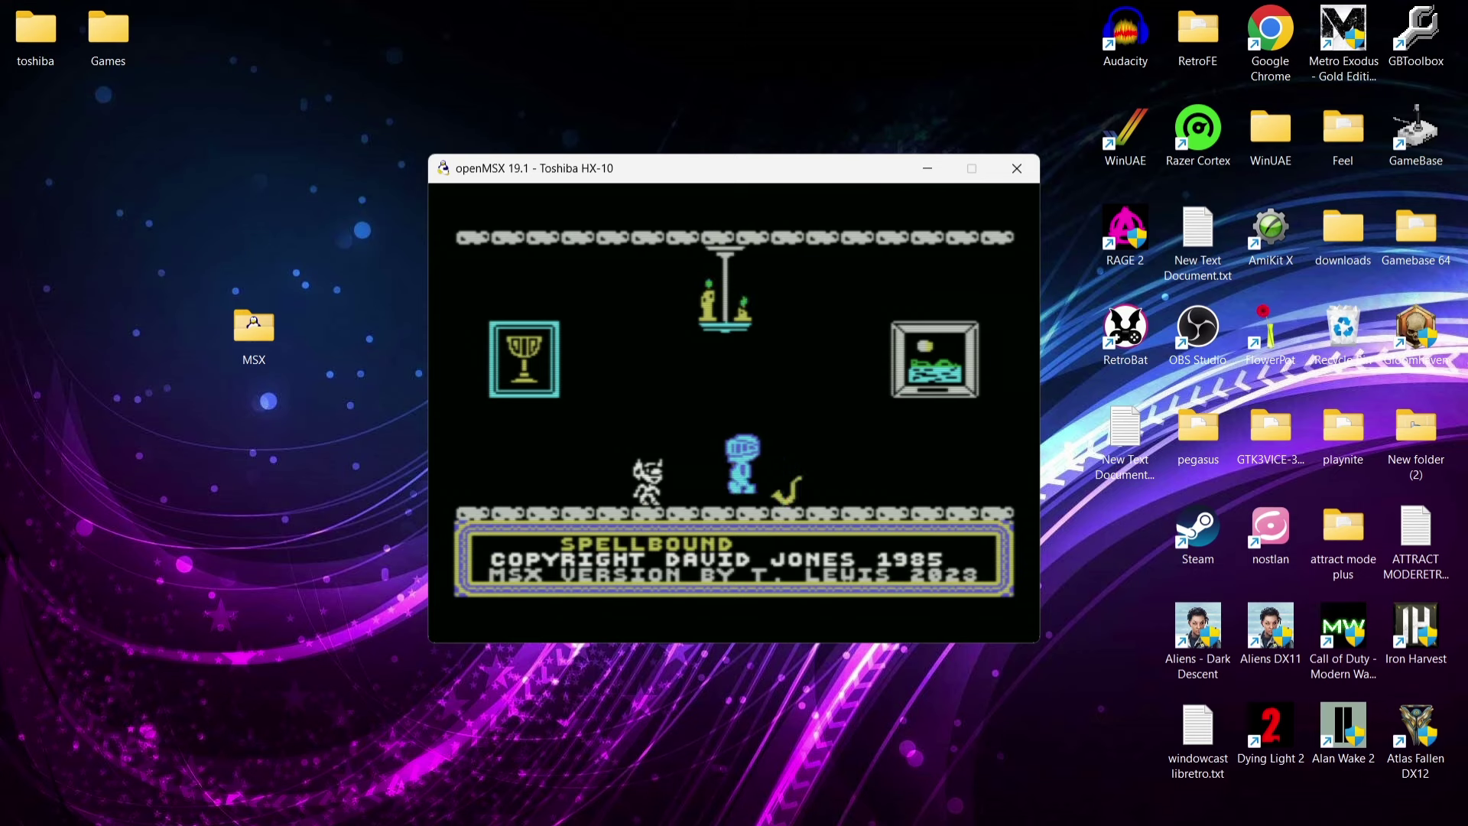
Move the knight left into the Odd-Ball room and jump up the brick pyramid.
key(Left)
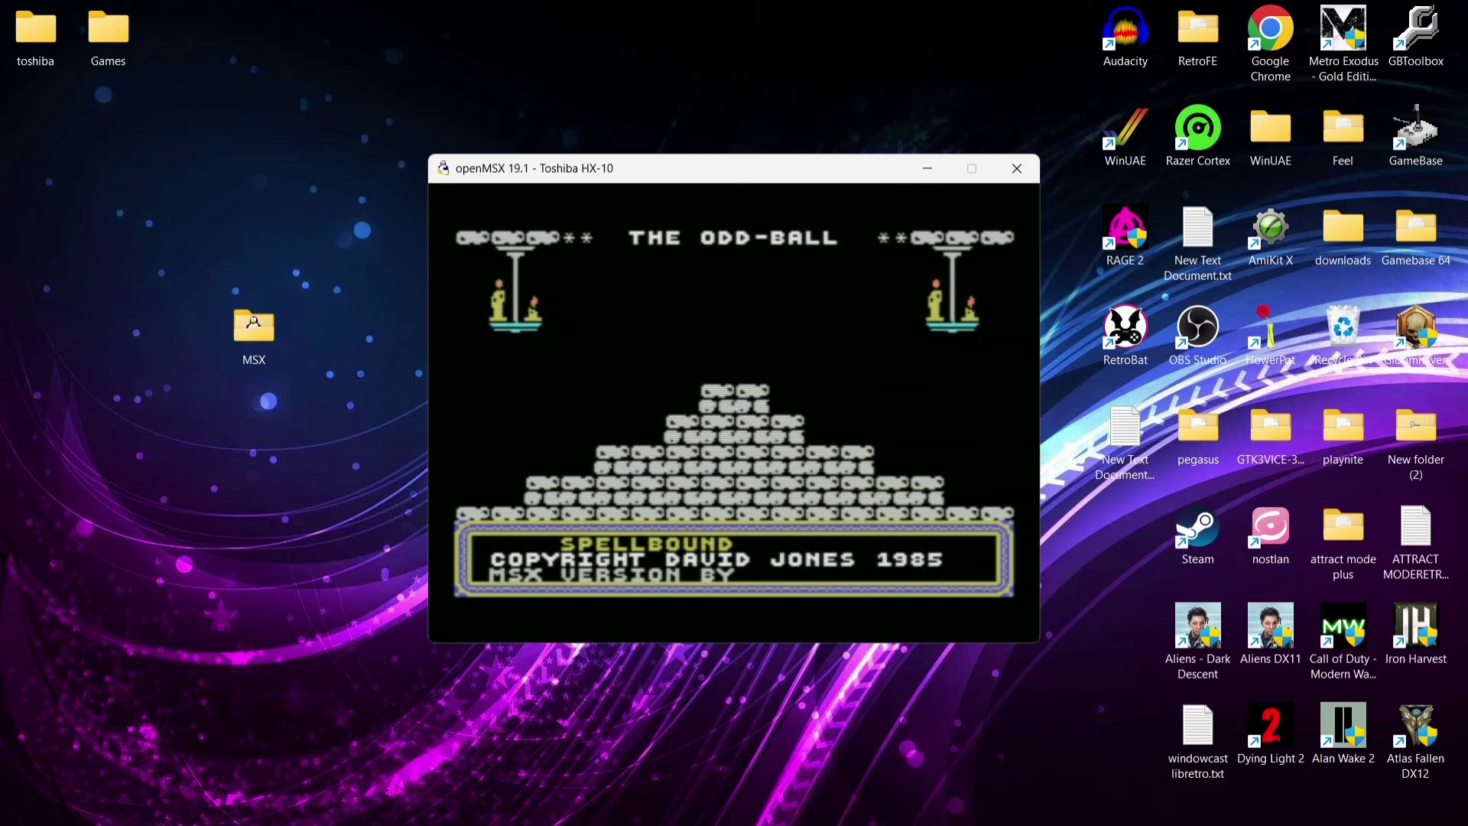
key(Up)
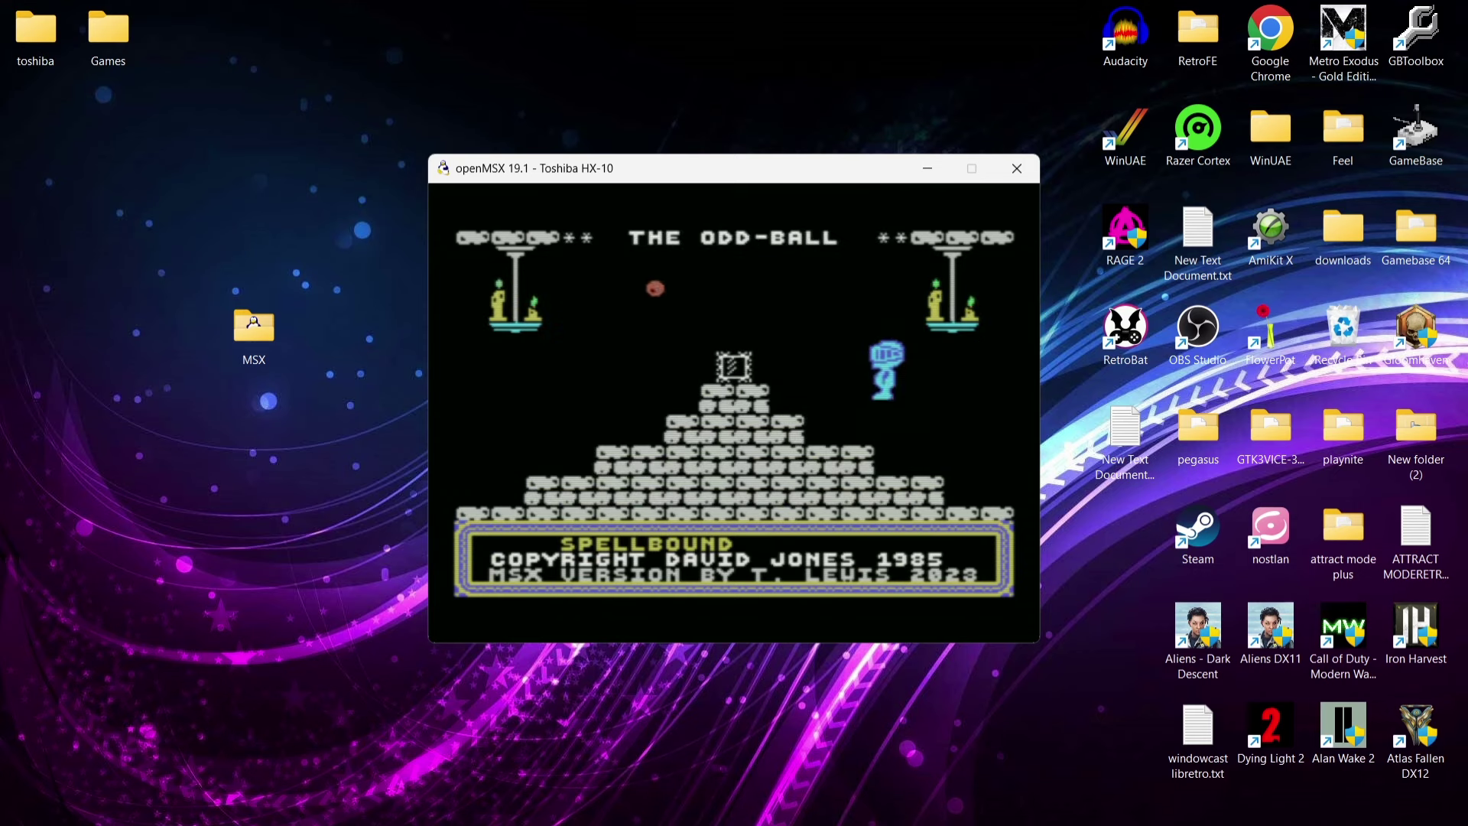
key(Left)
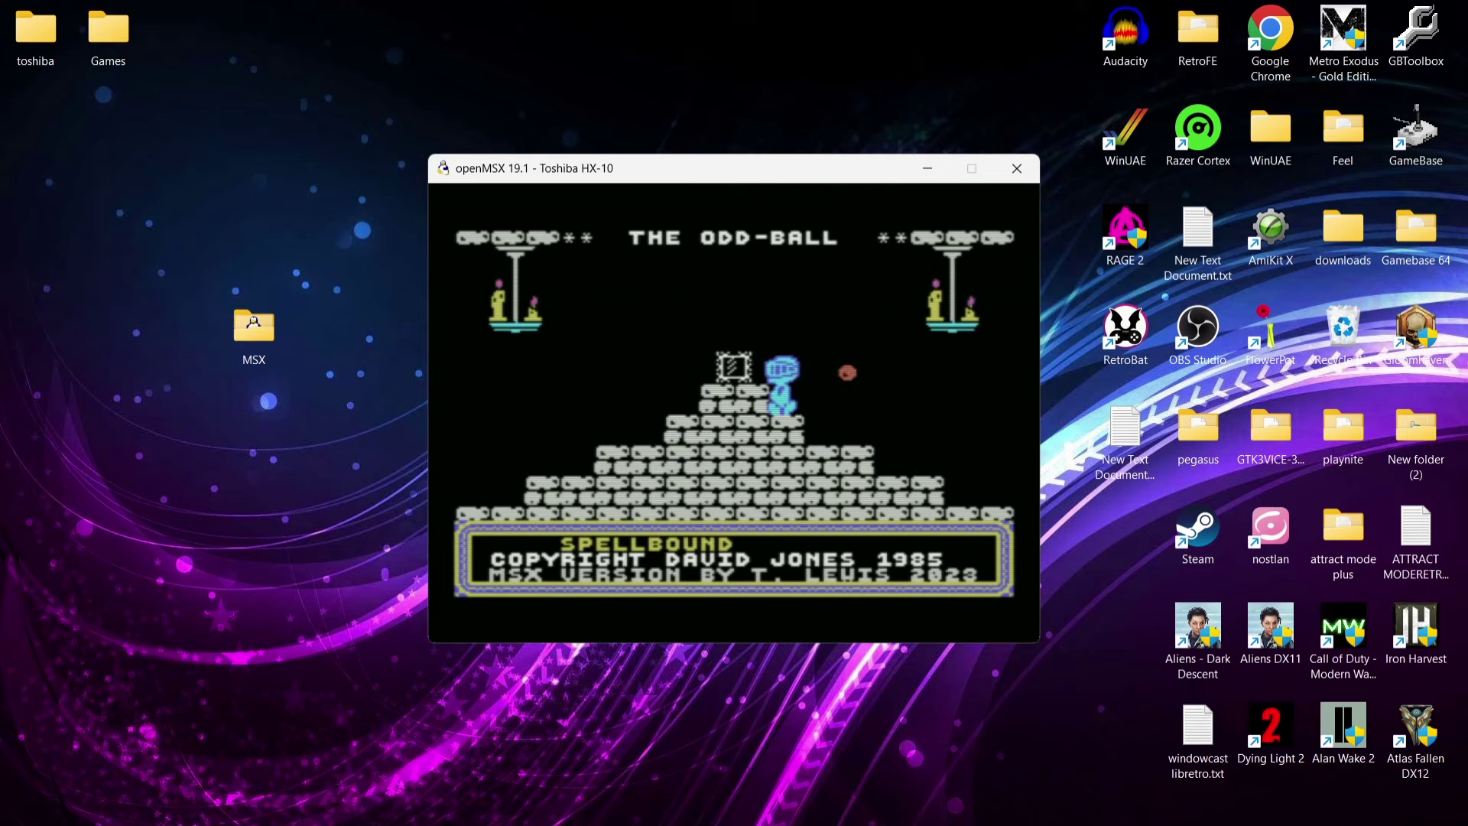
key(Up)
key(Left)
key(Left)
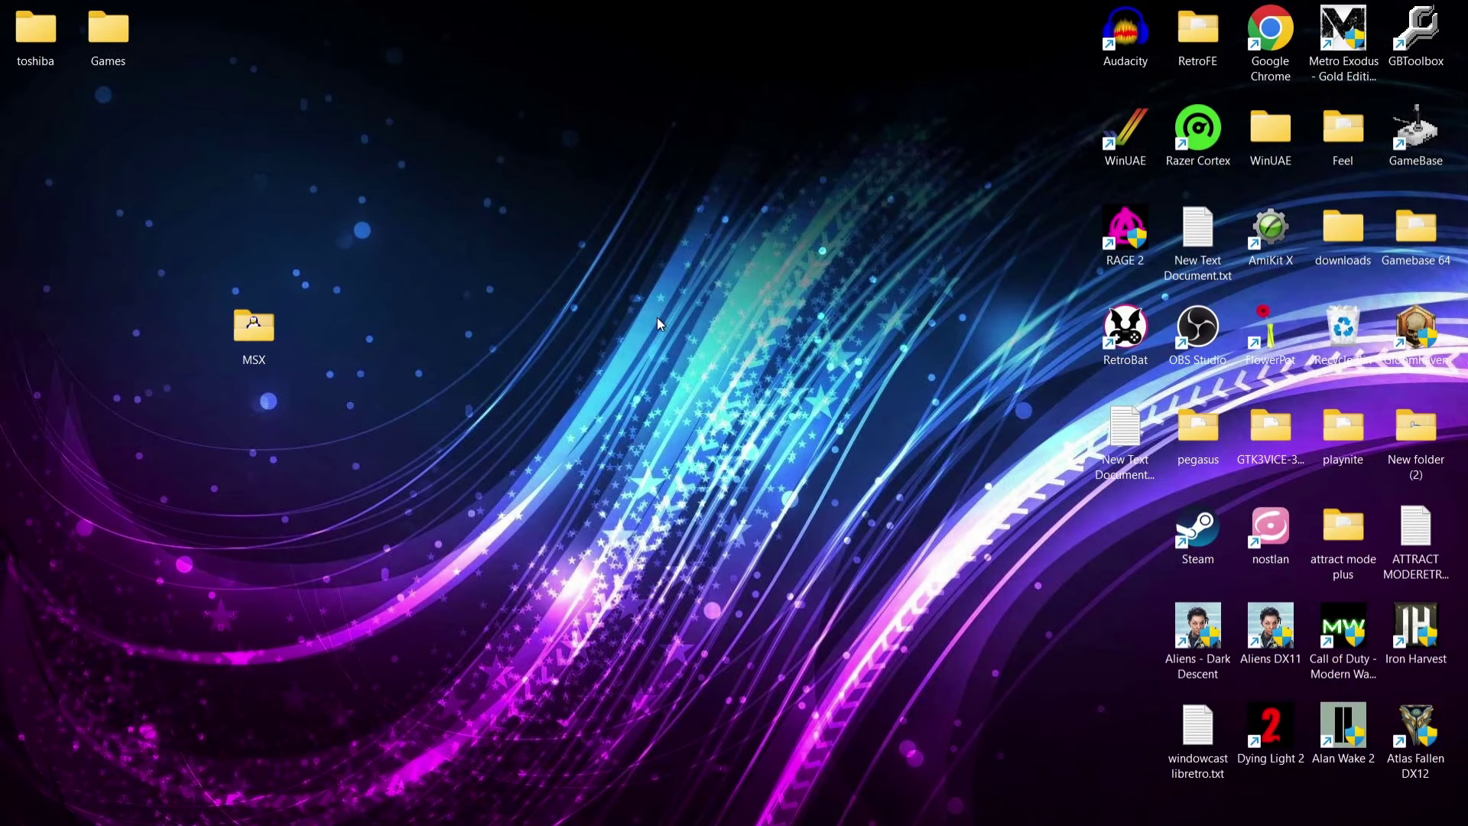
Launch openmsx.exe from the MSX folder and change the running machine to C-BIOS MSX2+ EU.
double_click(259, 321)
double_click(416, 360)
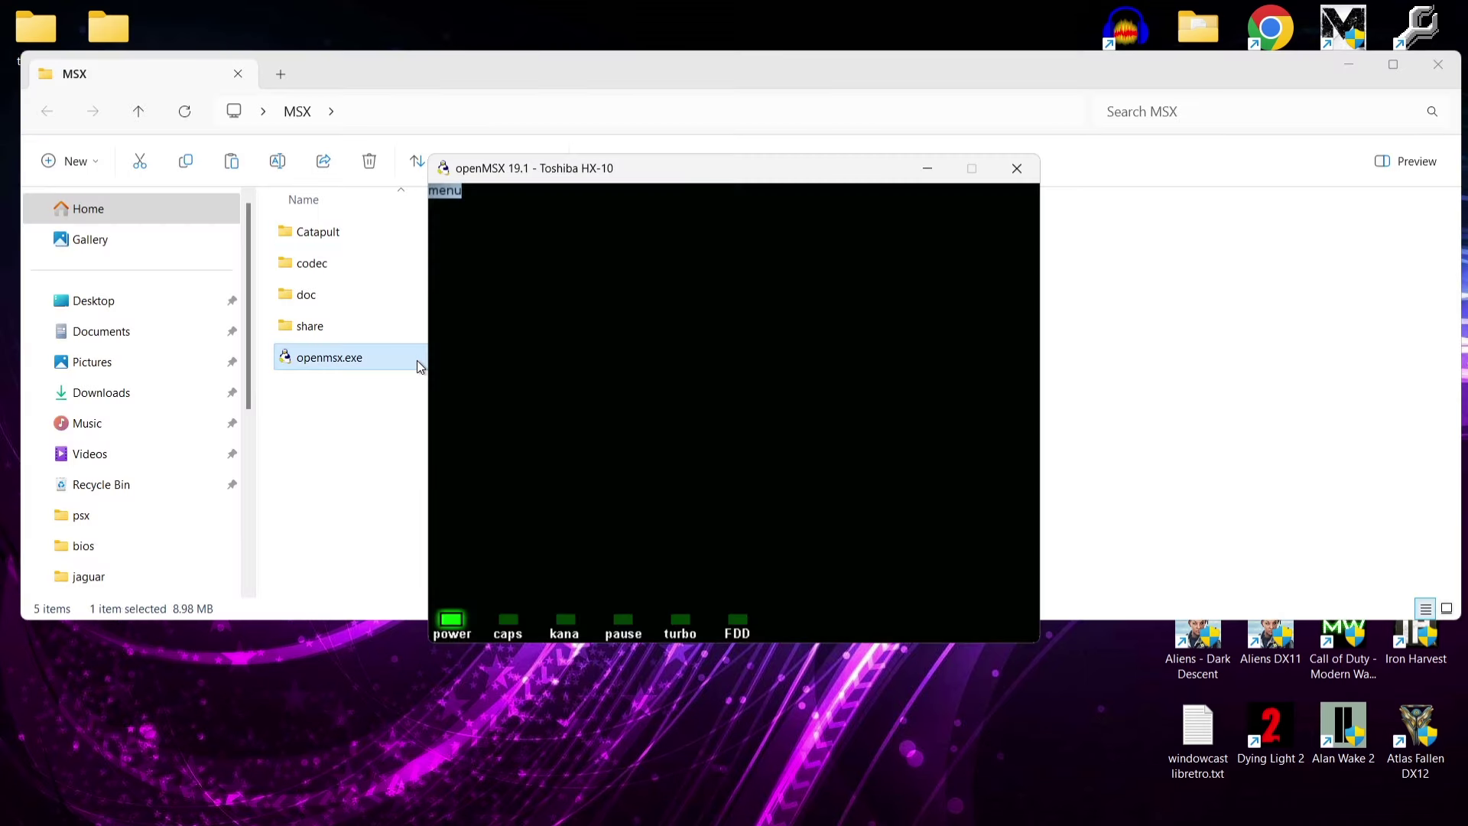
click(443, 191)
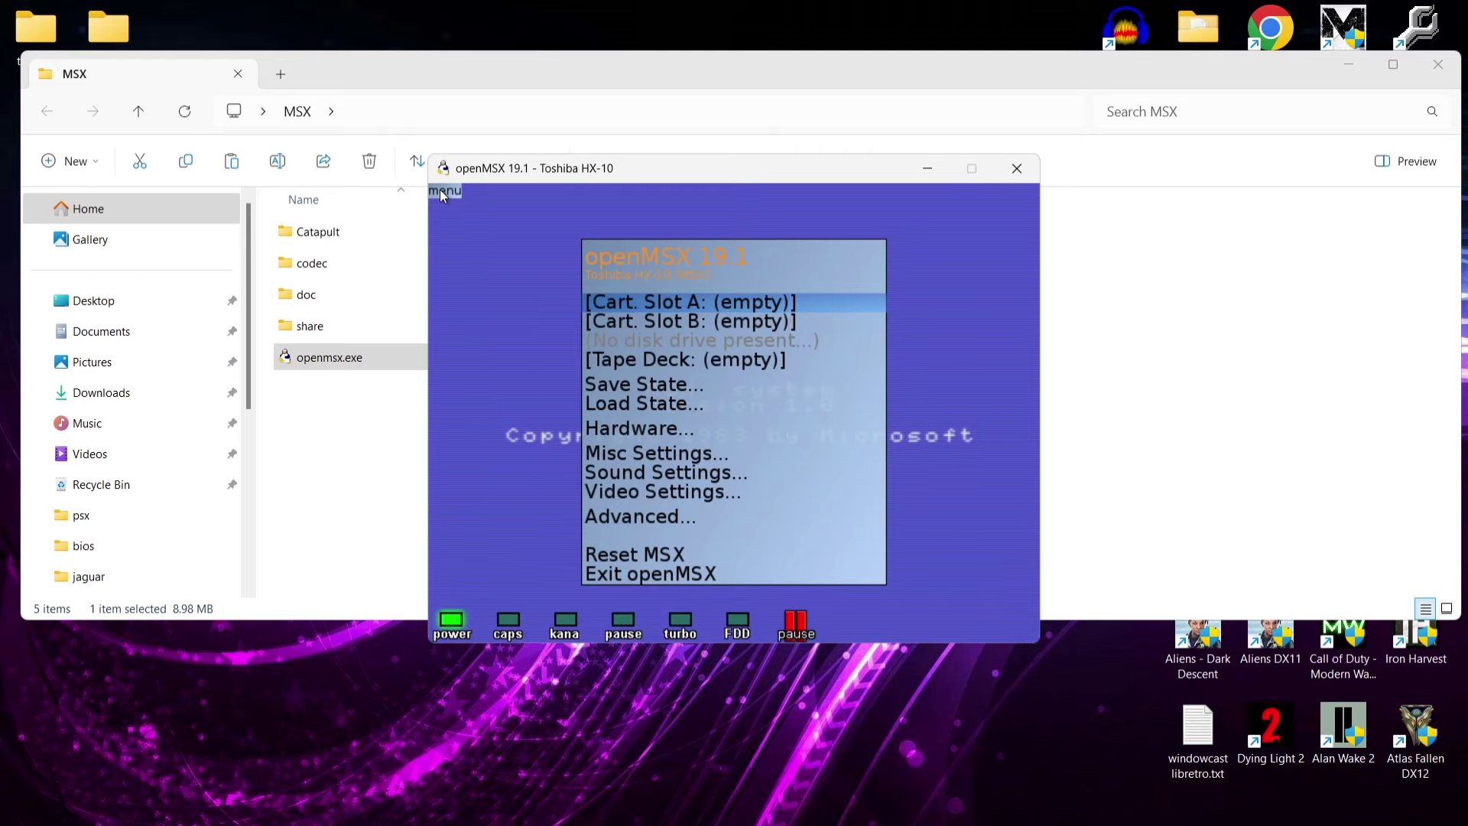
key(Down)
key(Down)
key(Down)
key(Down)
key(Down)
key(Return)
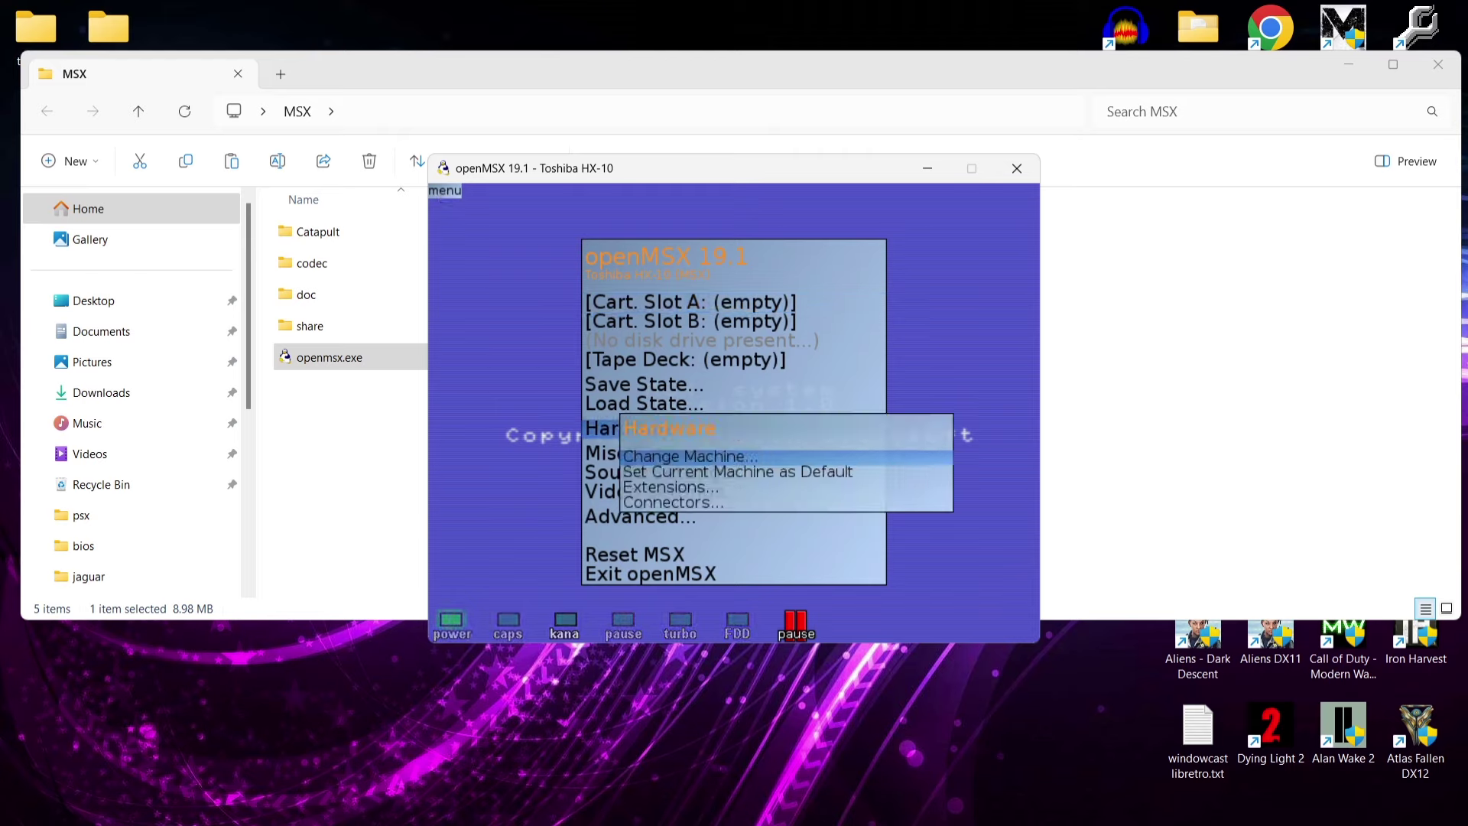
key(Return)
key(Page_Up)
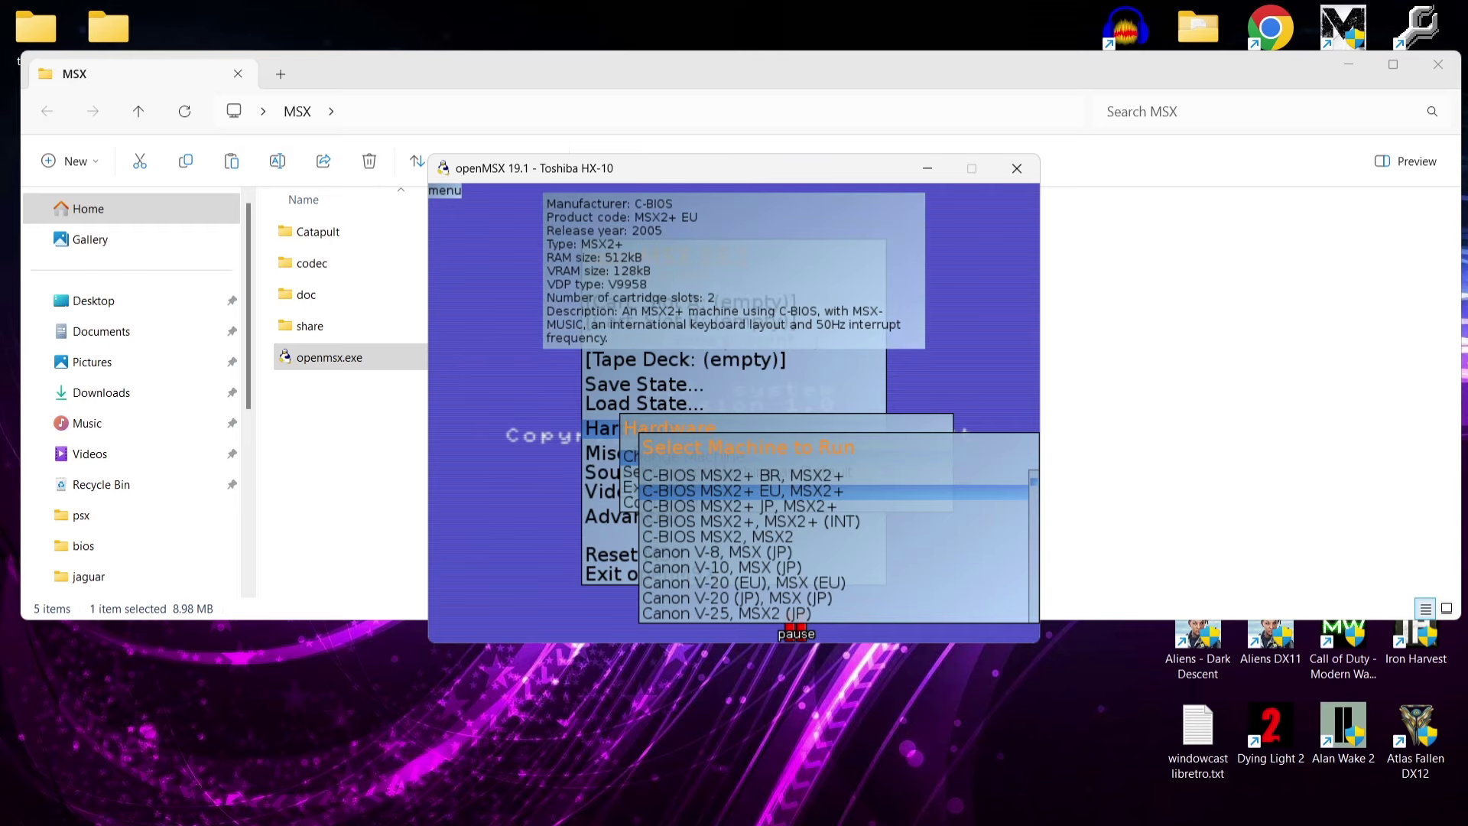
key(Return)
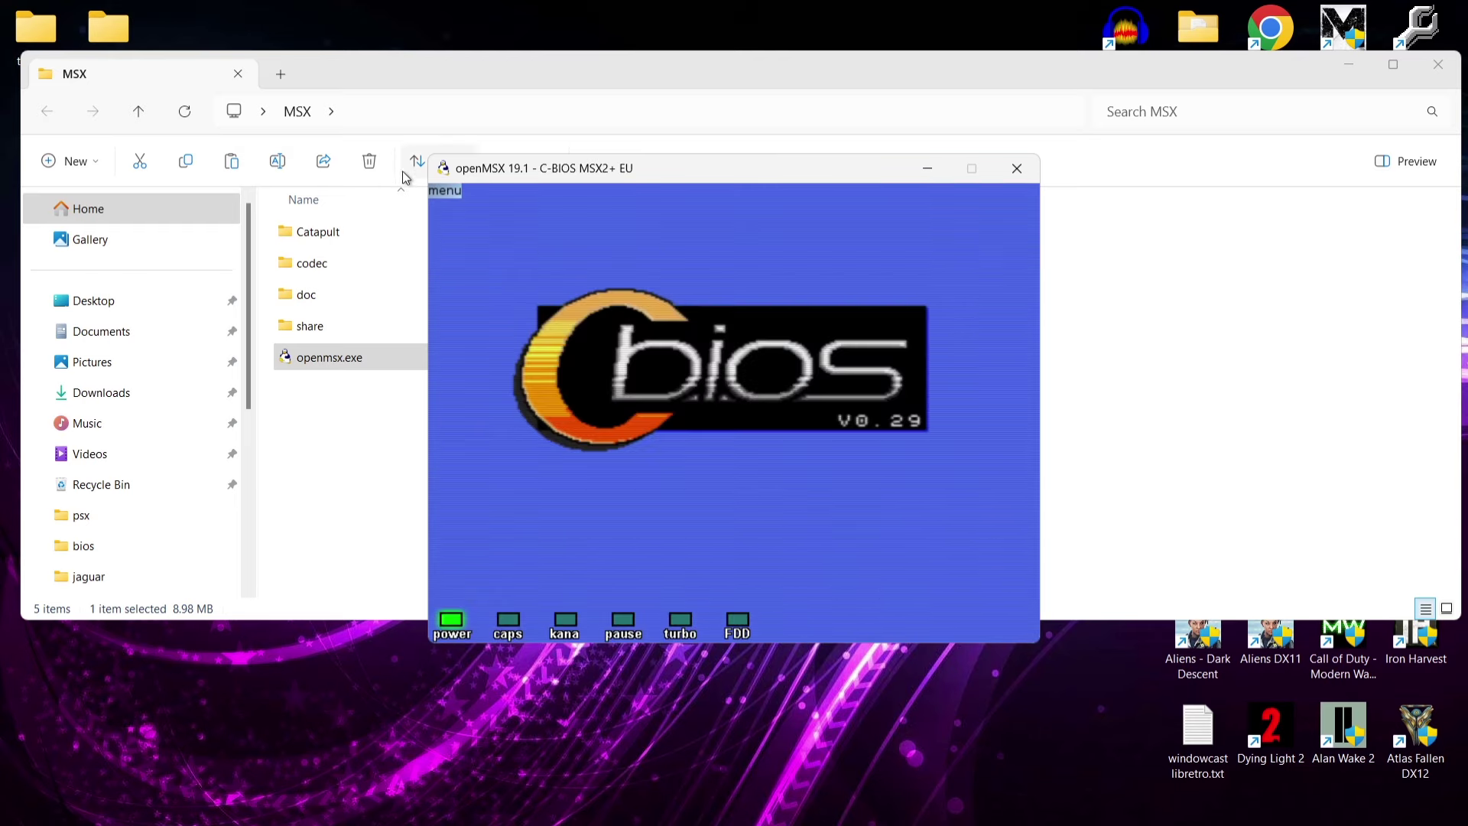
Insert GHOMAN.ROM into cartridge slot A and start the Ghostly Manor game.
click(442, 194)
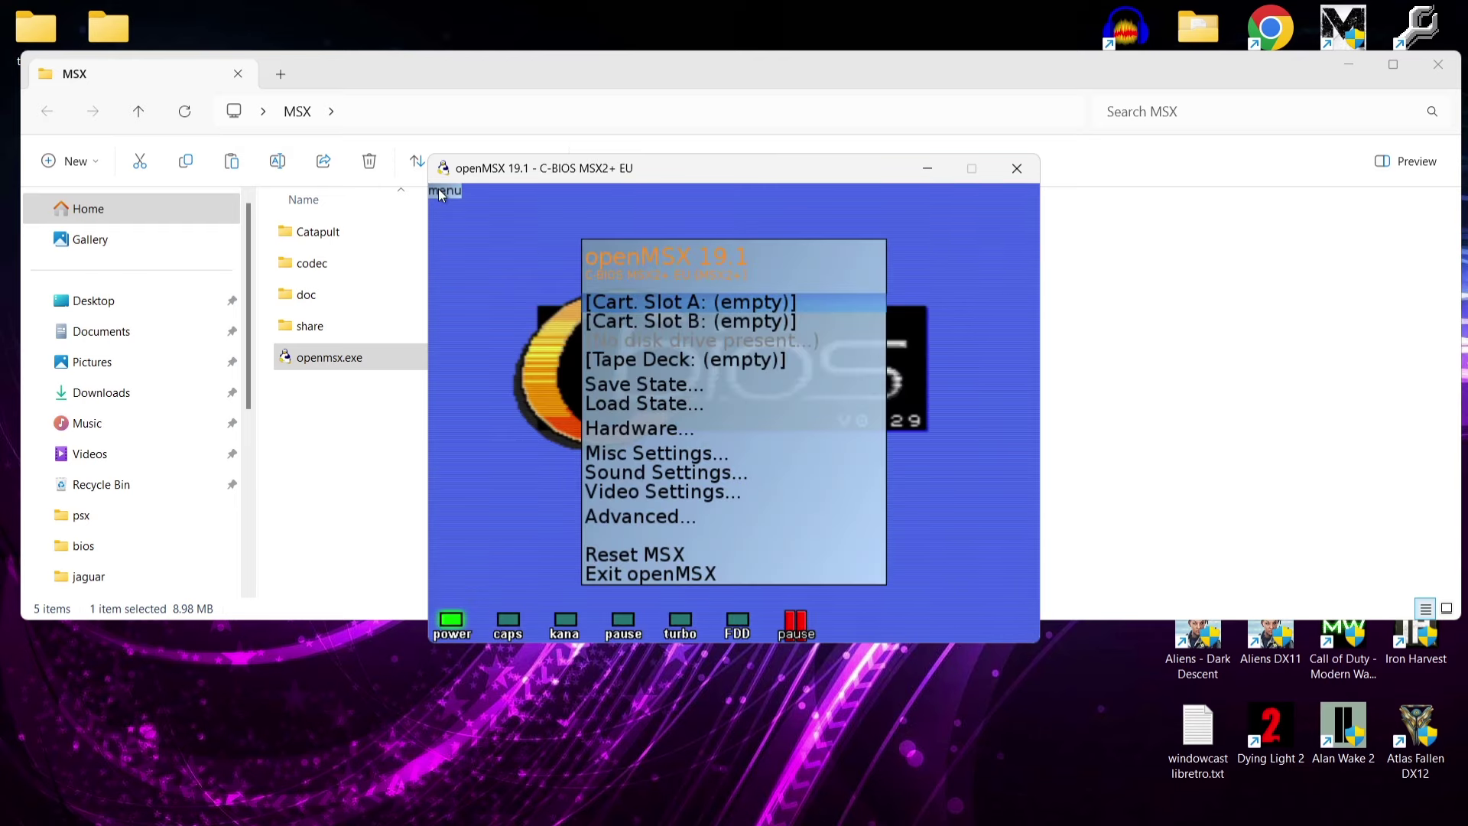
key(Return)
key(Down)
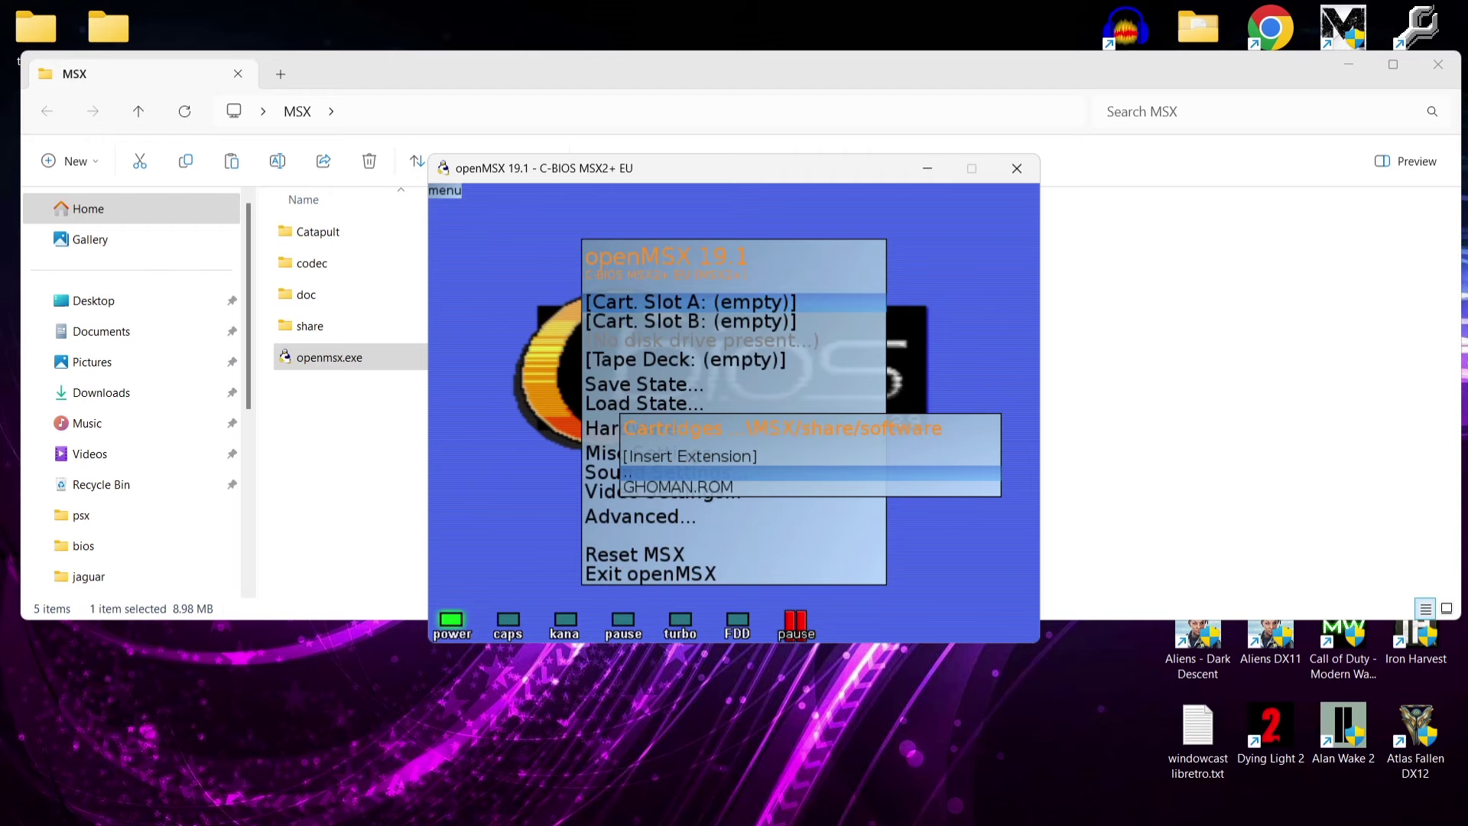
key(Down)
key(Return)
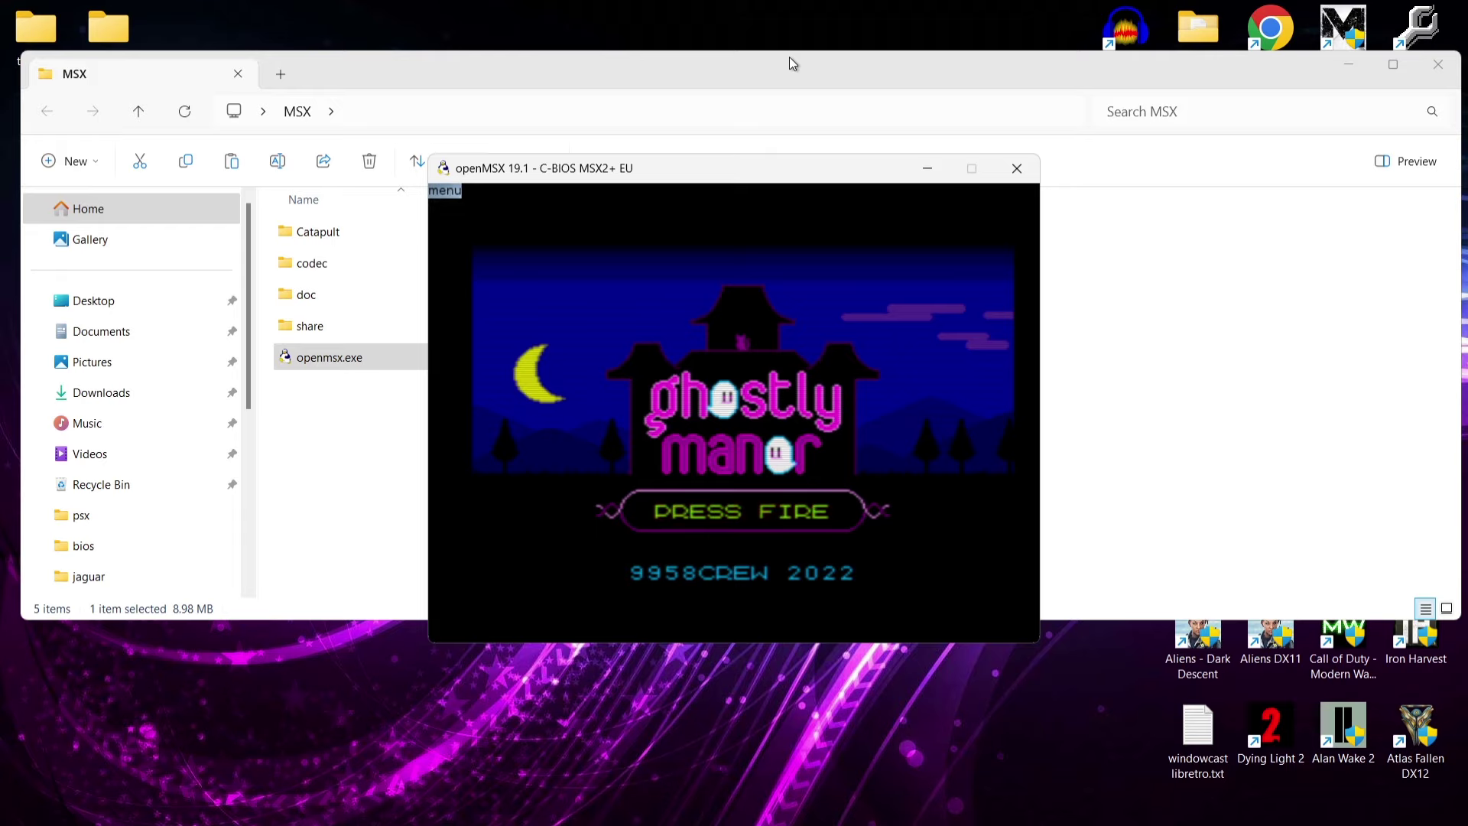
key(space)
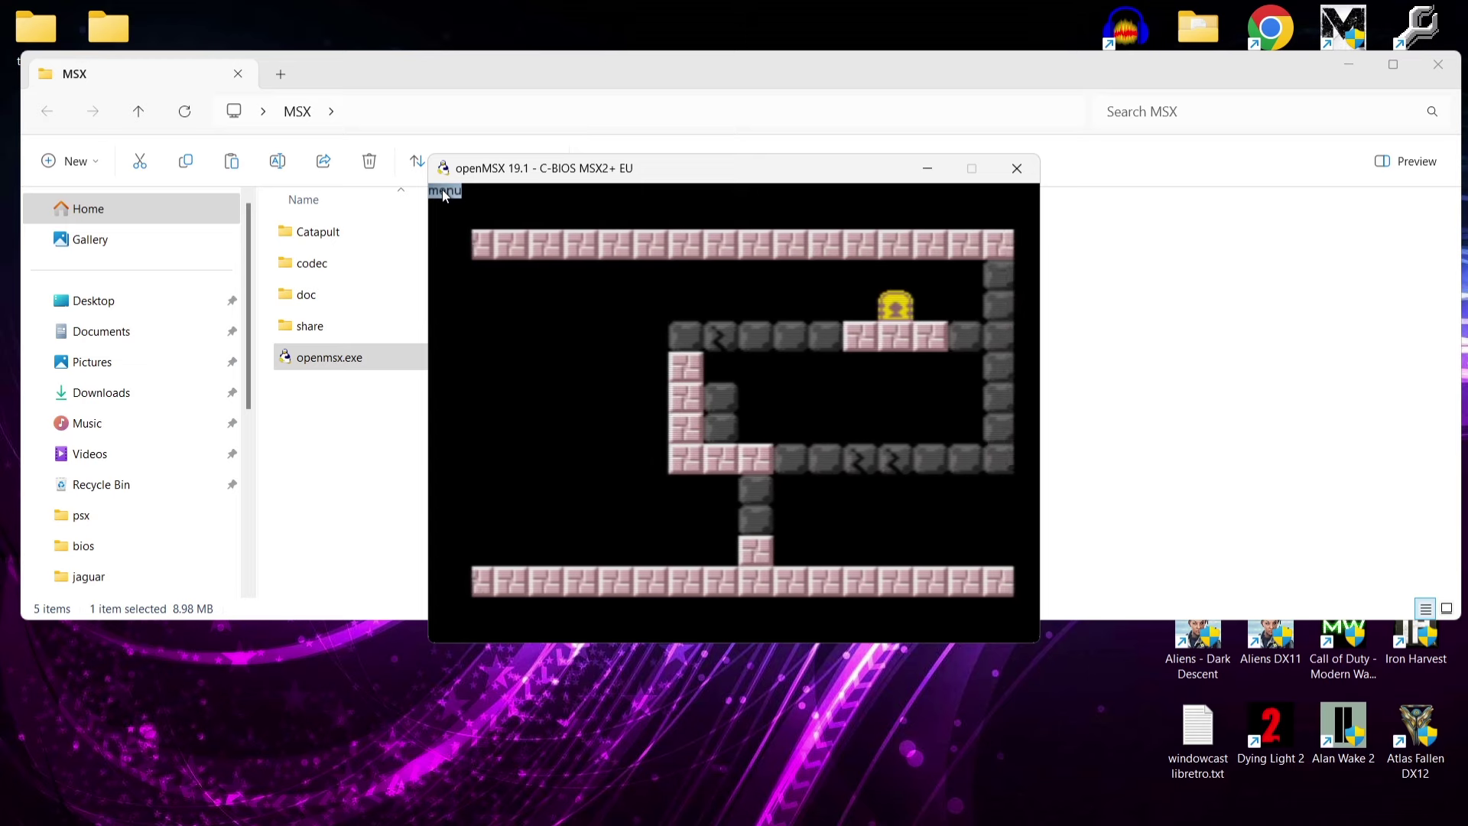
Save the current Ghostly Manor game as a new save state.
click(444, 193)
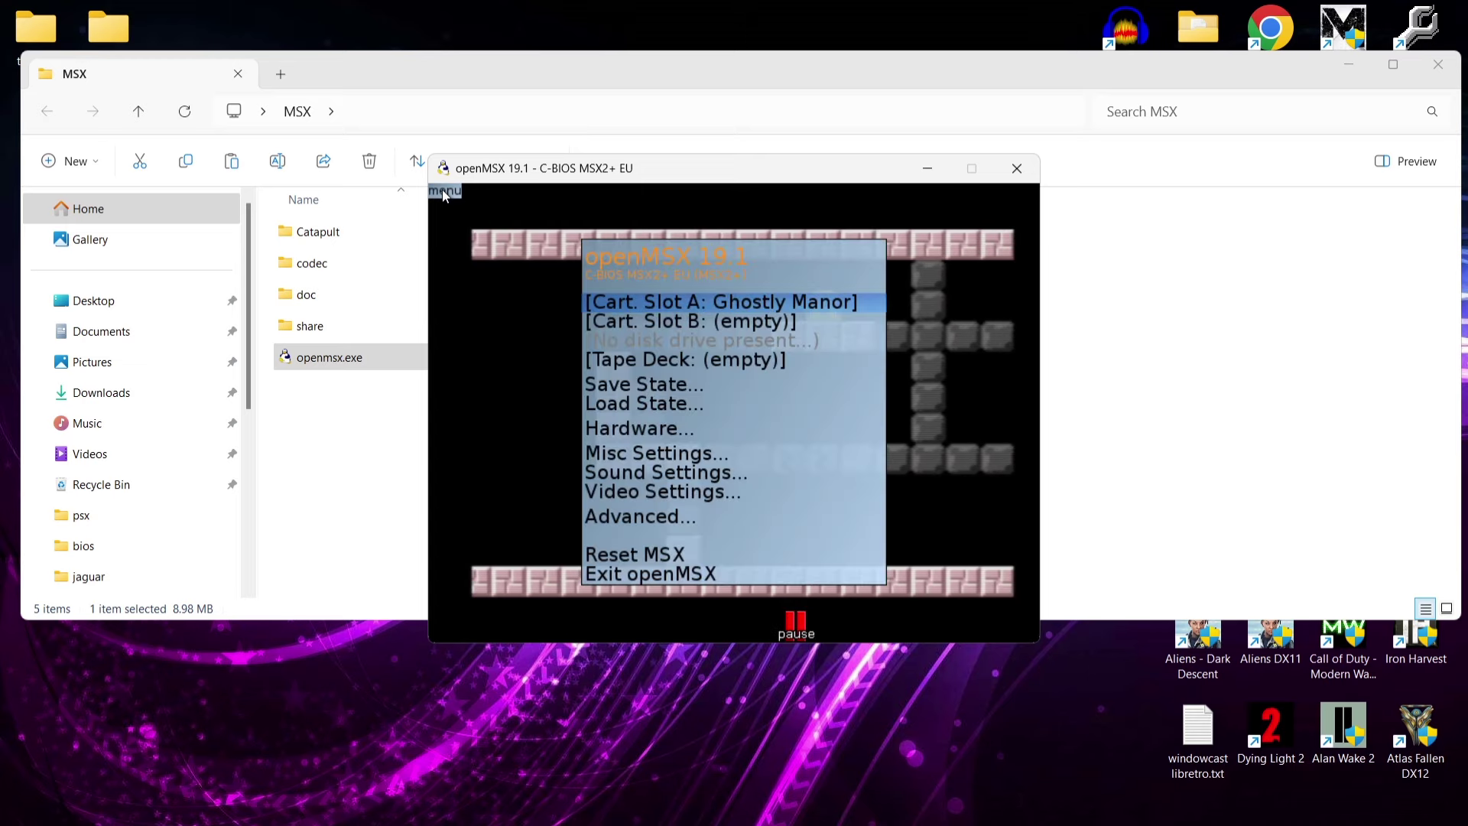
key(Down)
key(Down)
key(Down)
key(Return)
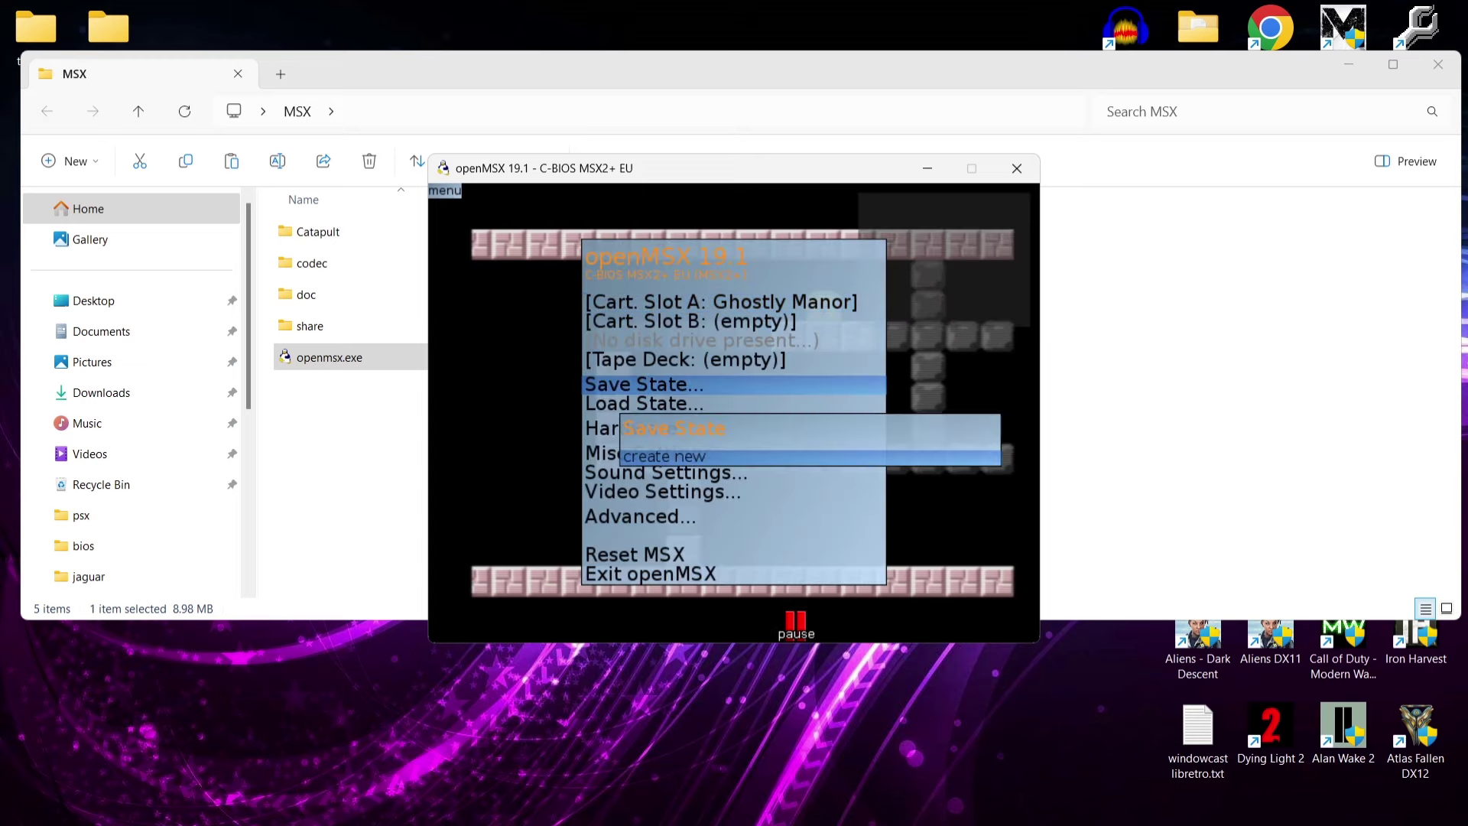
key(Return)
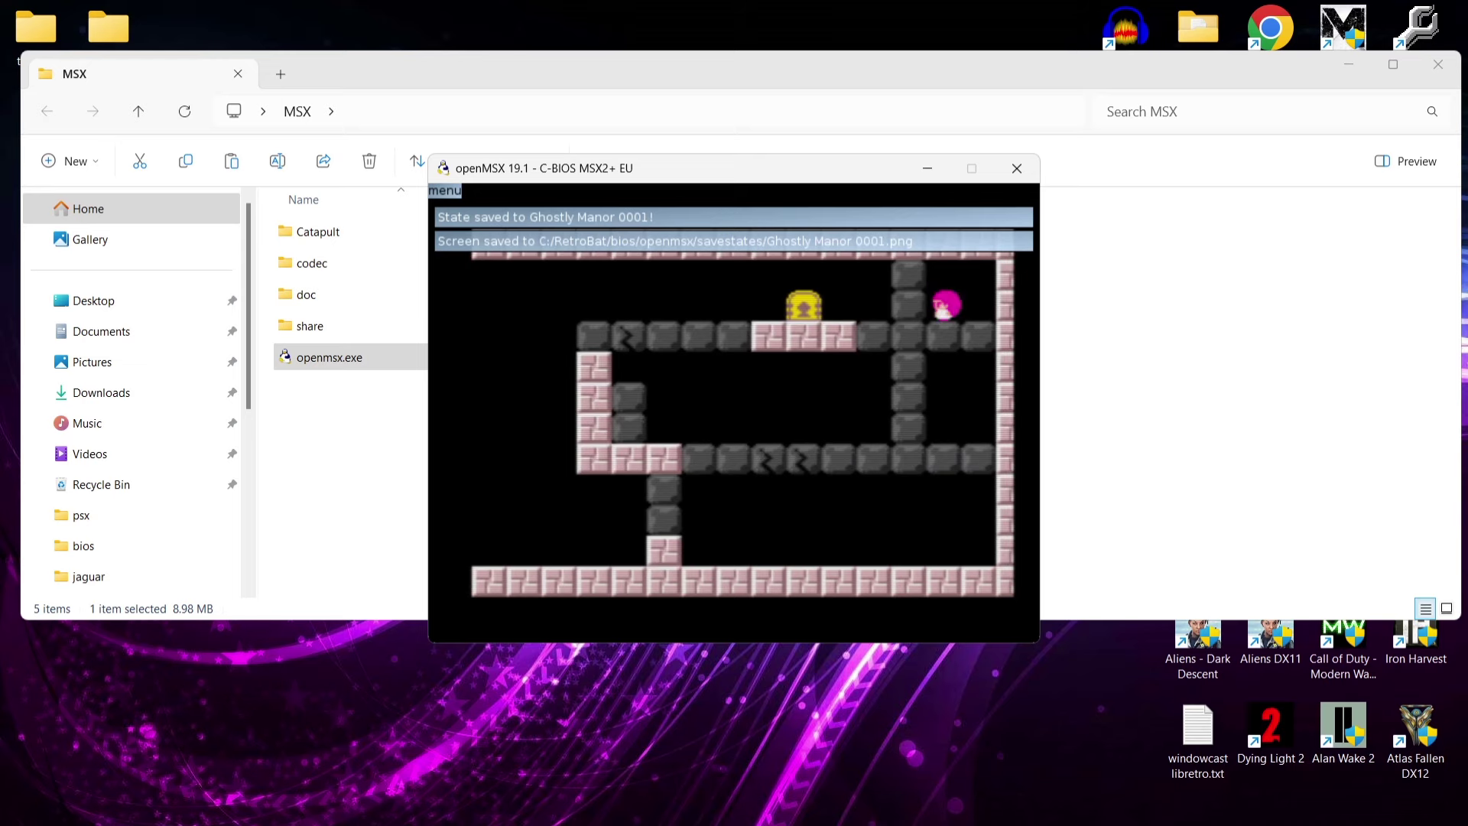
Move the character left along the upper platform, past the yellow chest.
key(Left)
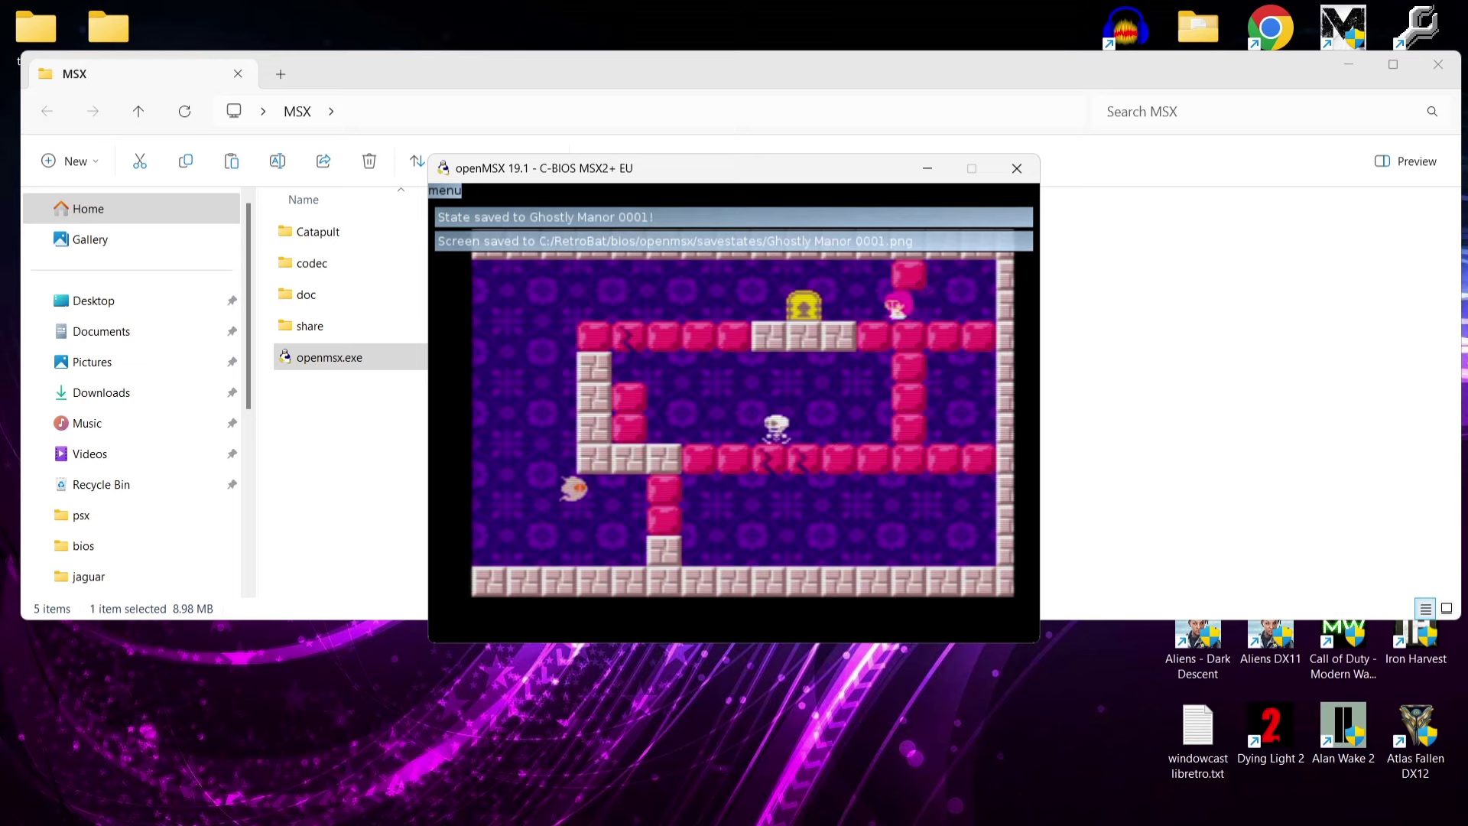
key(Left)
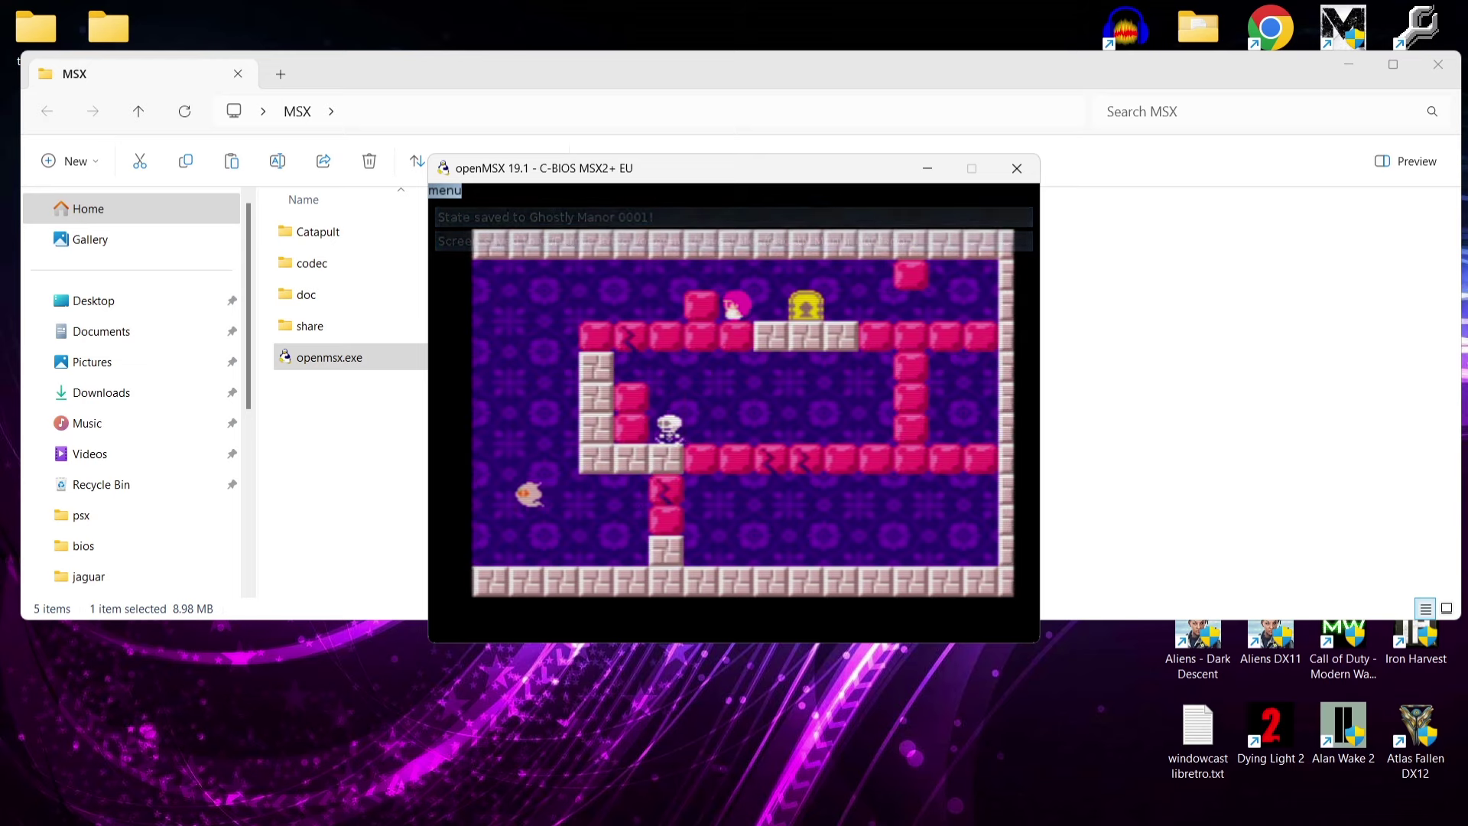
key(Left)
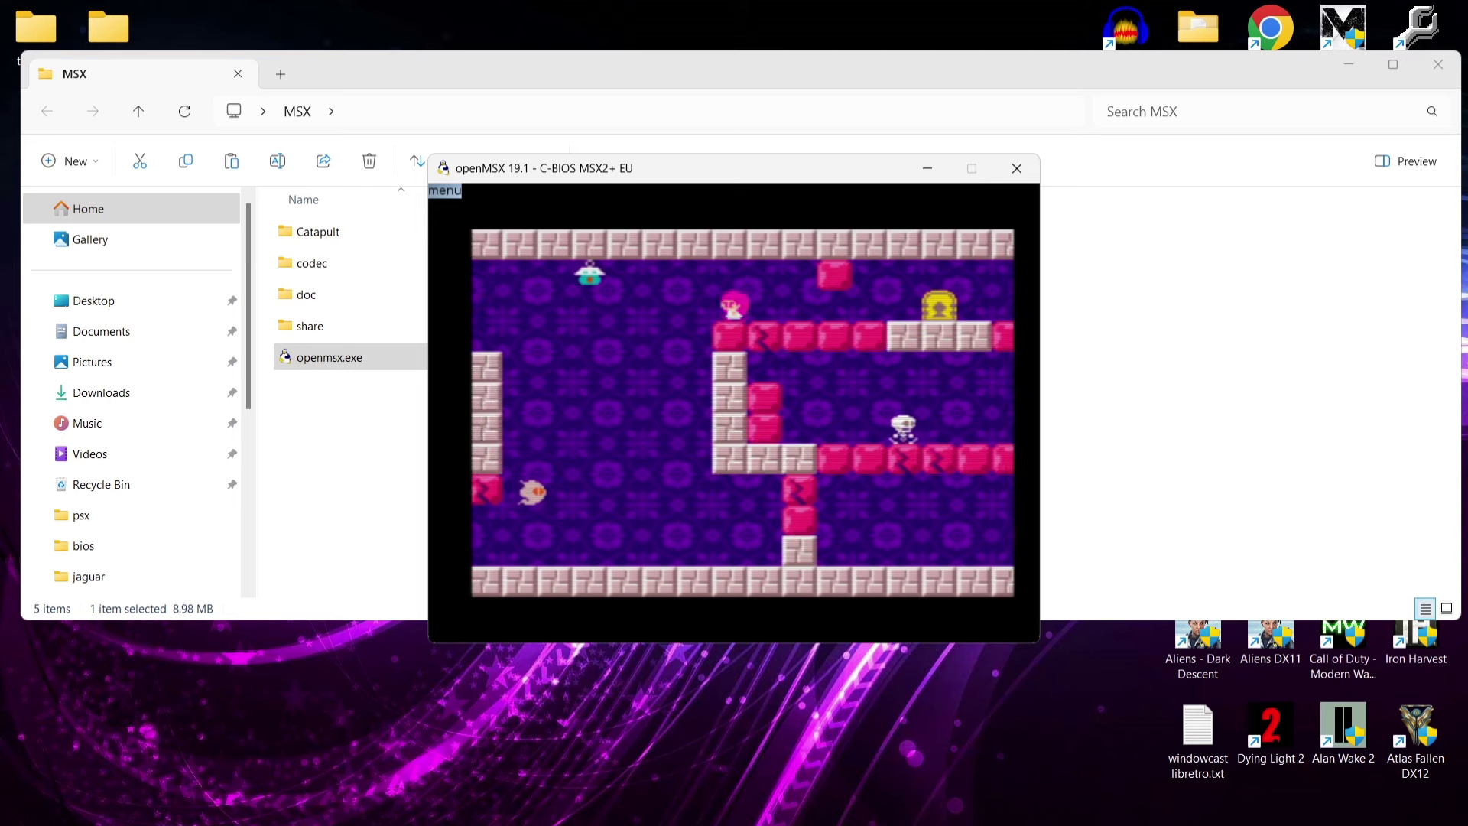
Load the saved state Ghostly Manor 0001.
click(452, 198)
key(Down)
key(Down)
key(Down)
key(Down)
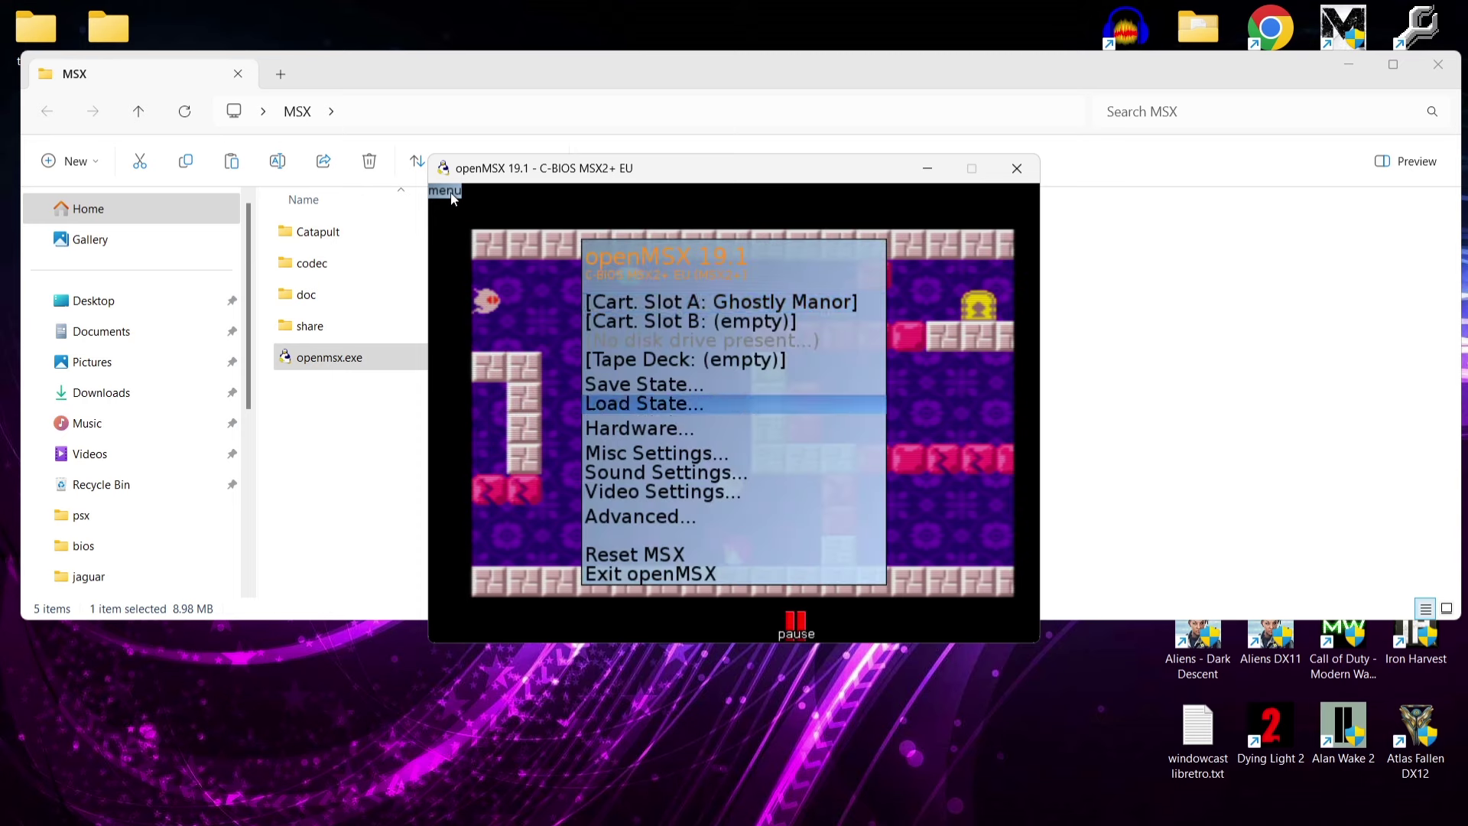
key(Return)
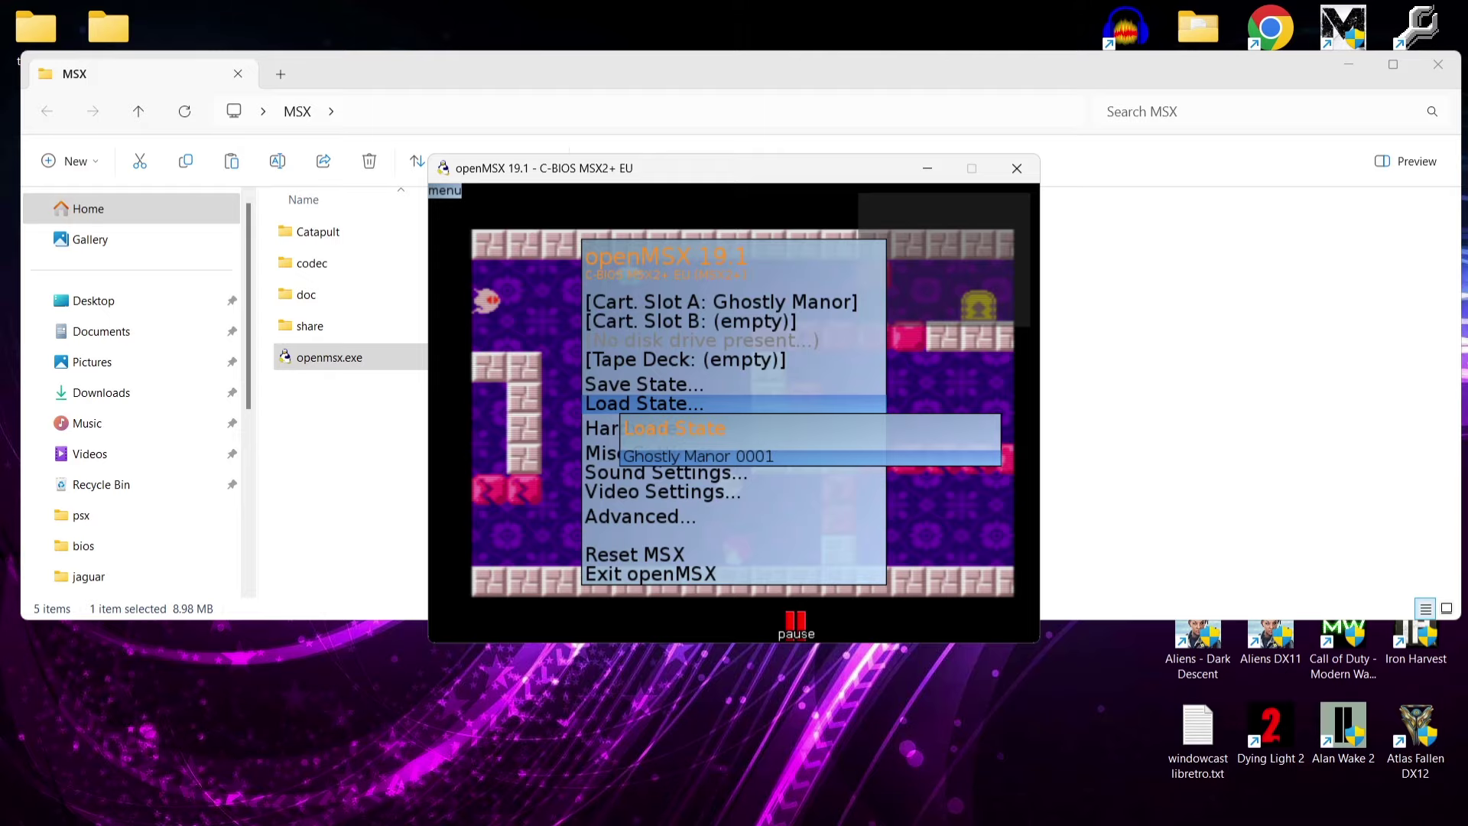
key(Return)
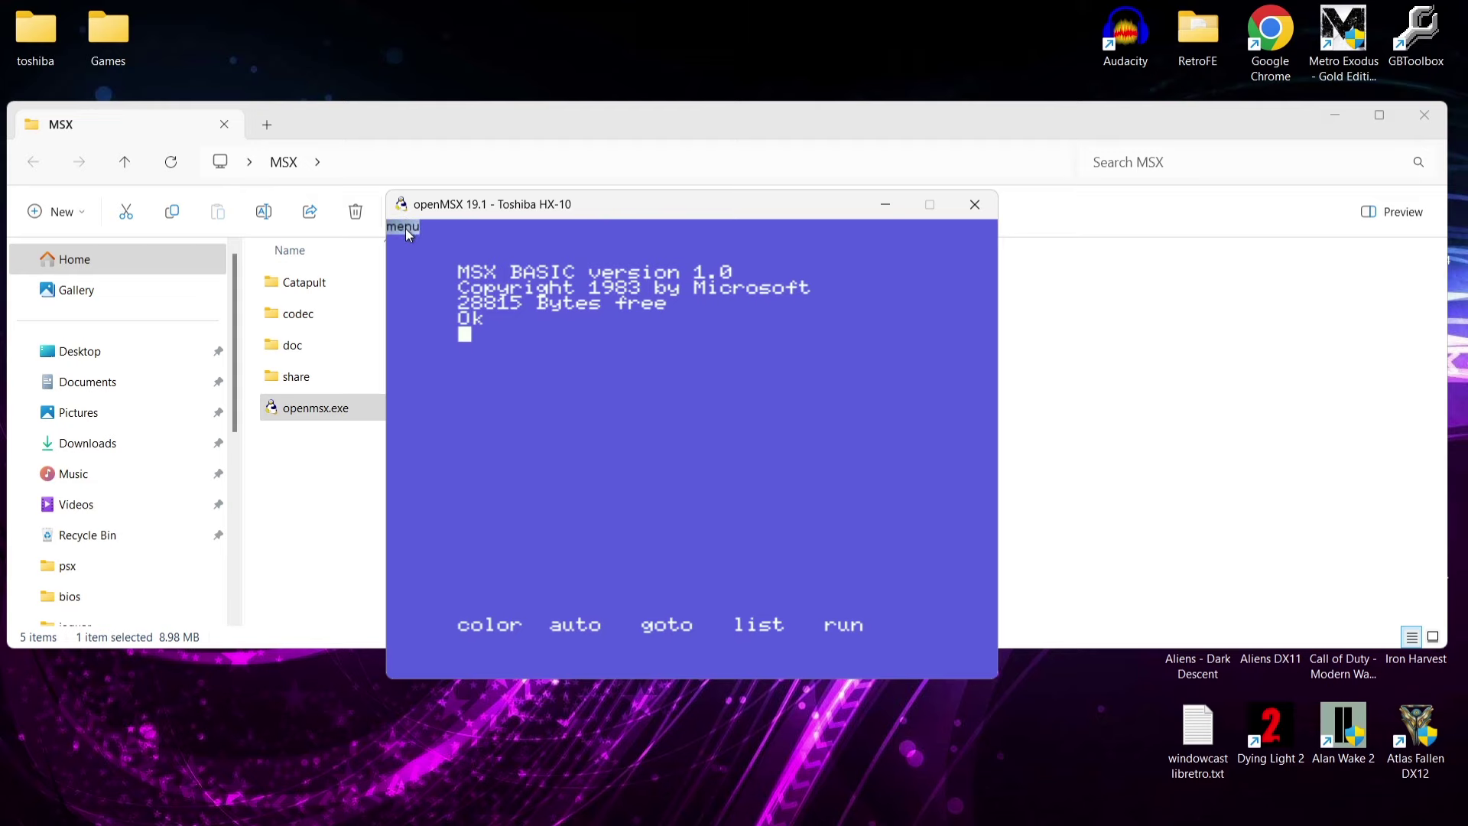
Open the video settings and cycle the scaler from simple through TV to ScaleNx.
click(405, 228)
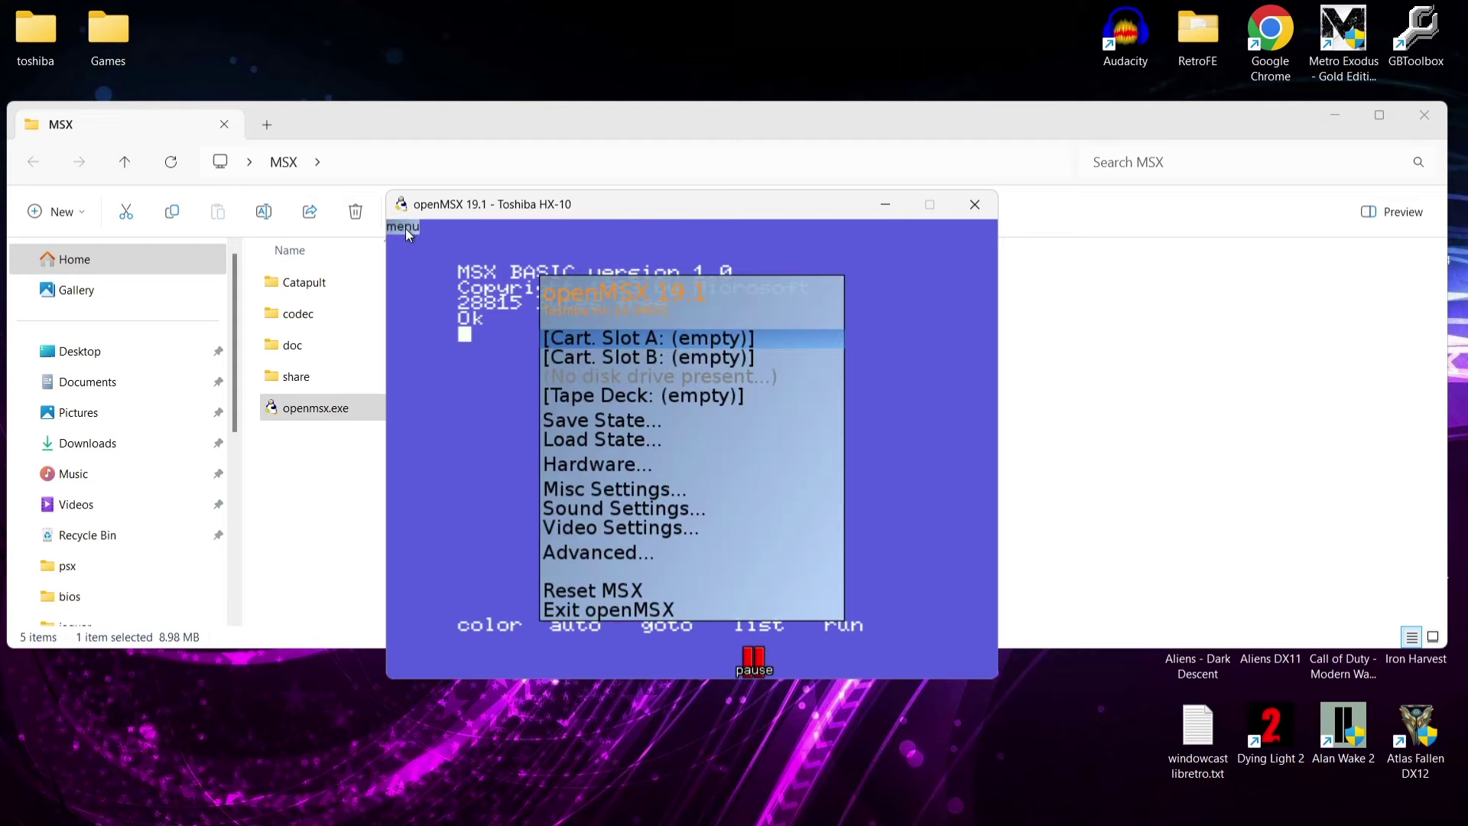
key(Down)
key(Down)
key(Down)
key(Down)
key(Down)
key(Down)
key(Down)
key(Down)
key(Return)
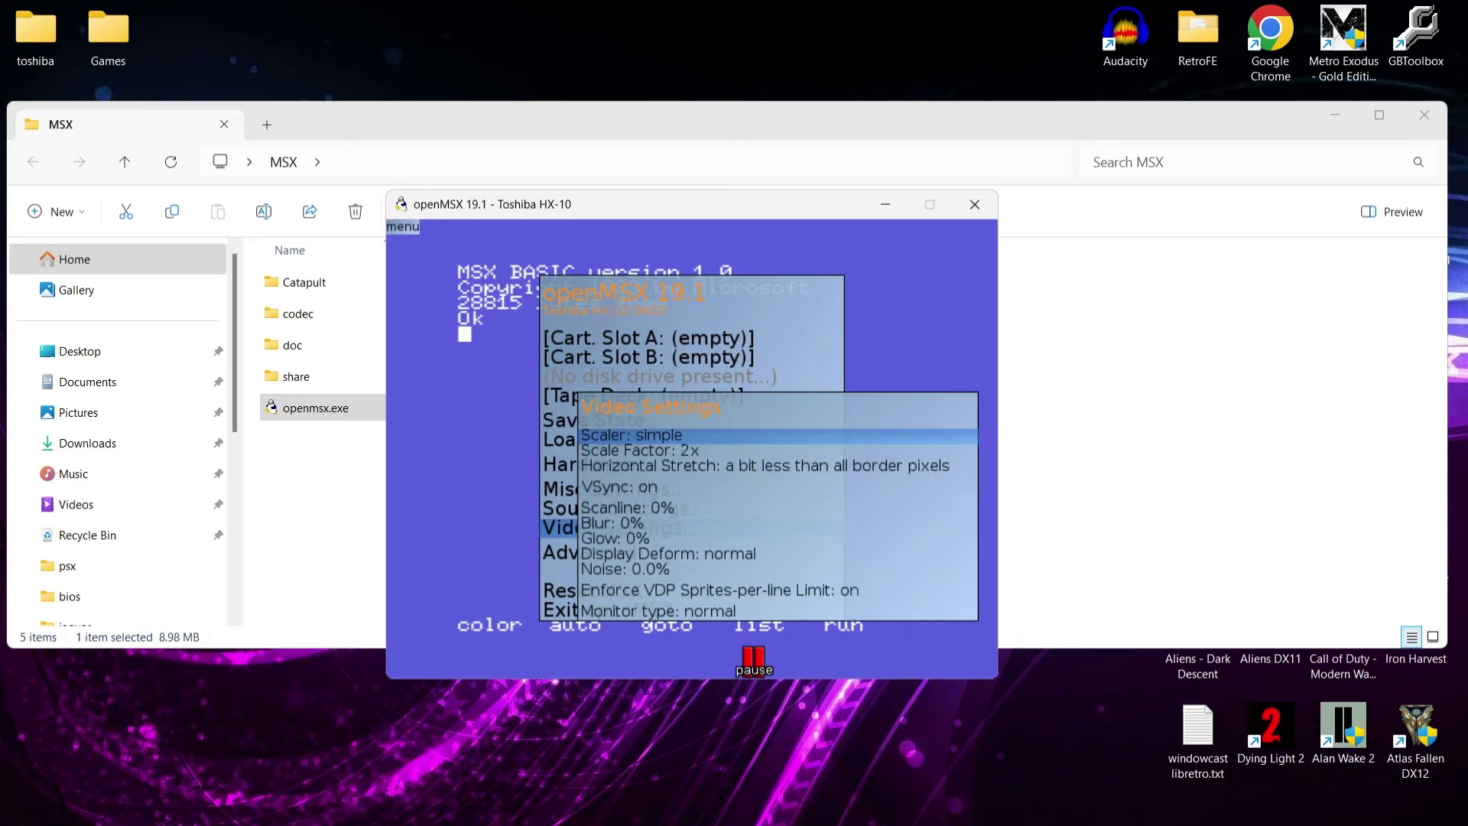
key(Right)
key(Right)
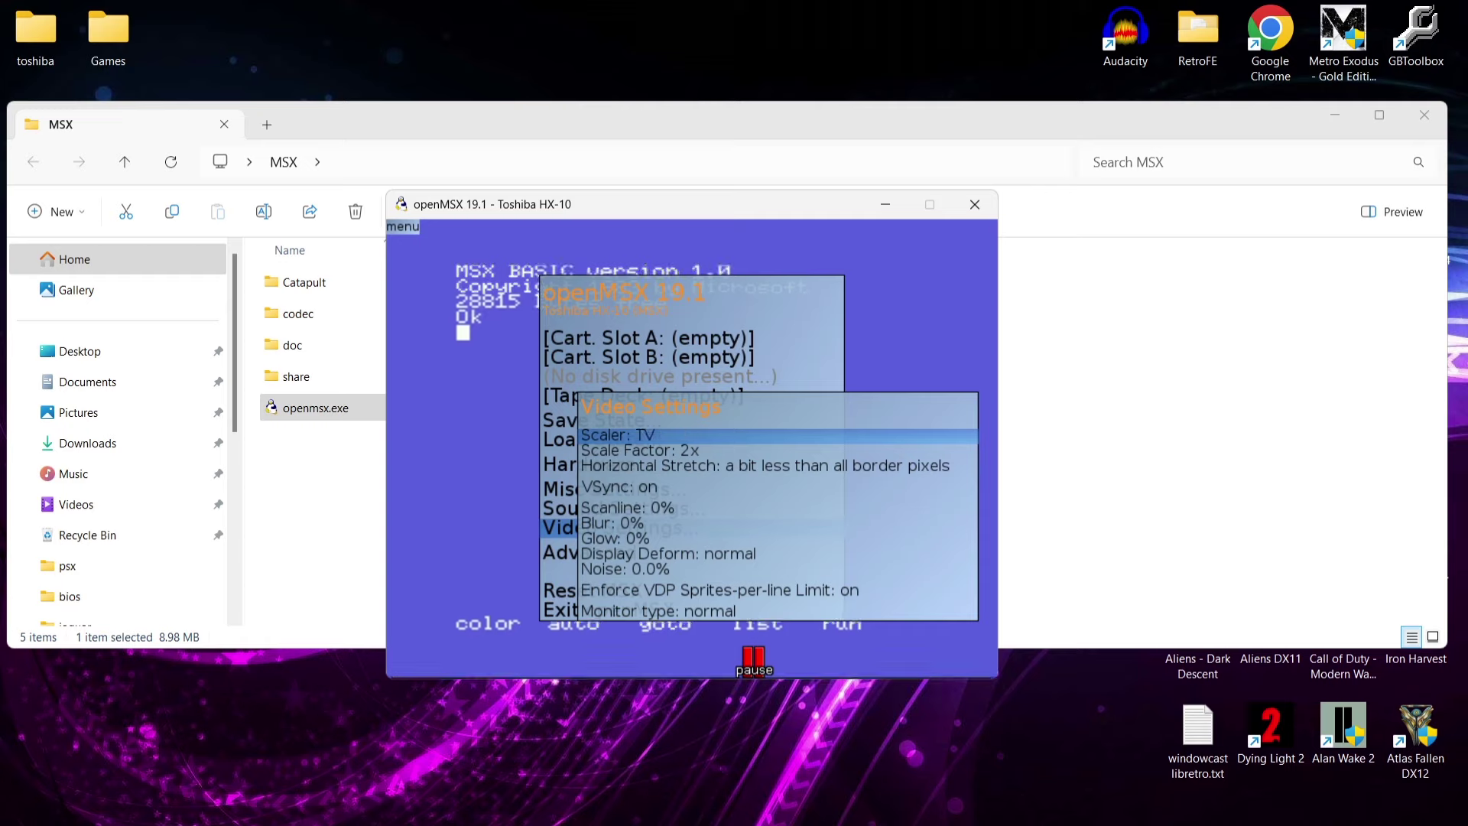
key(Right)
key(Right)
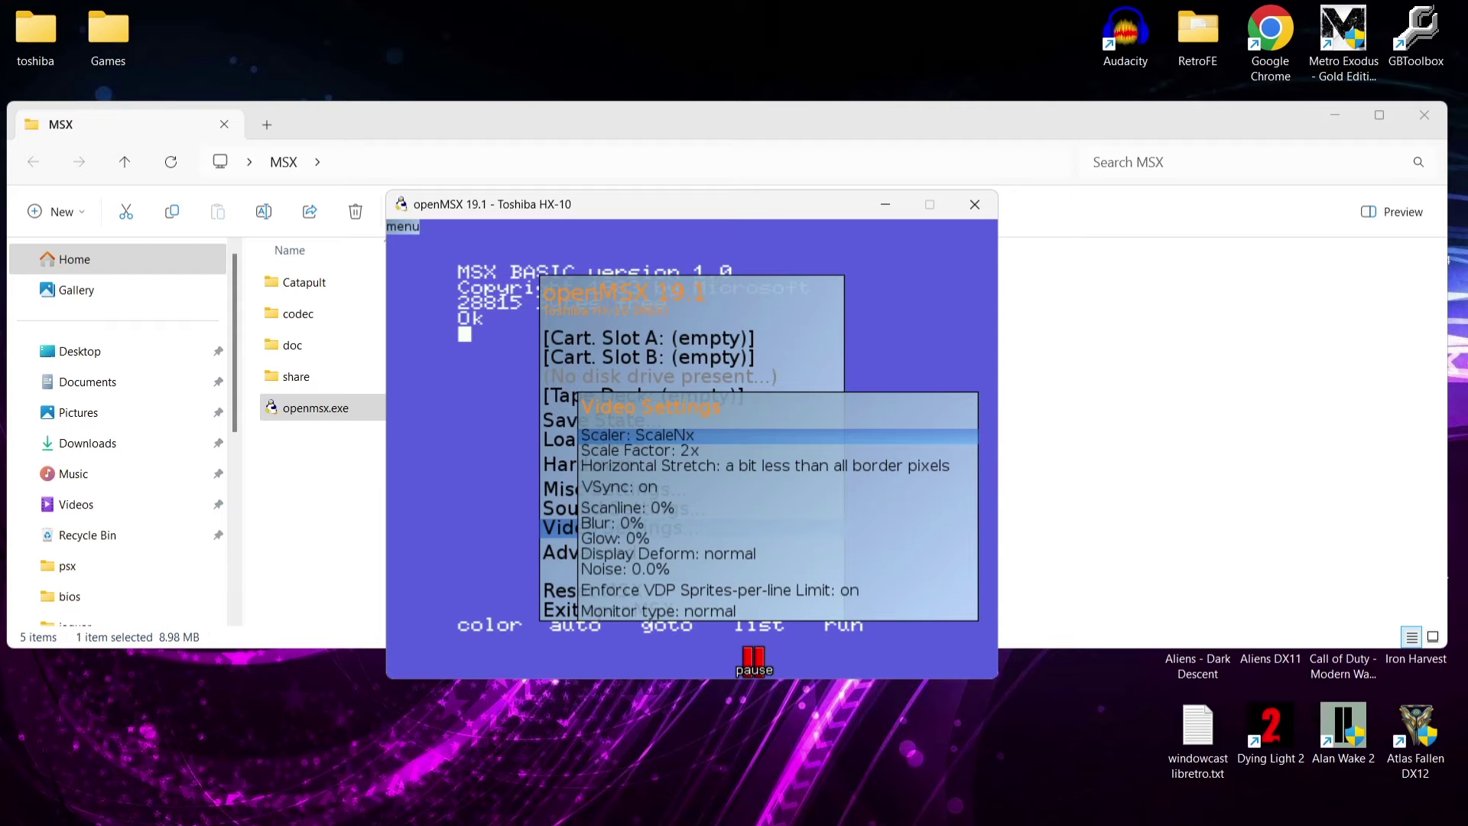
Try the 3x scale factor, reposition the enlarged emulator window and return the factor to 2x.
key(Down)
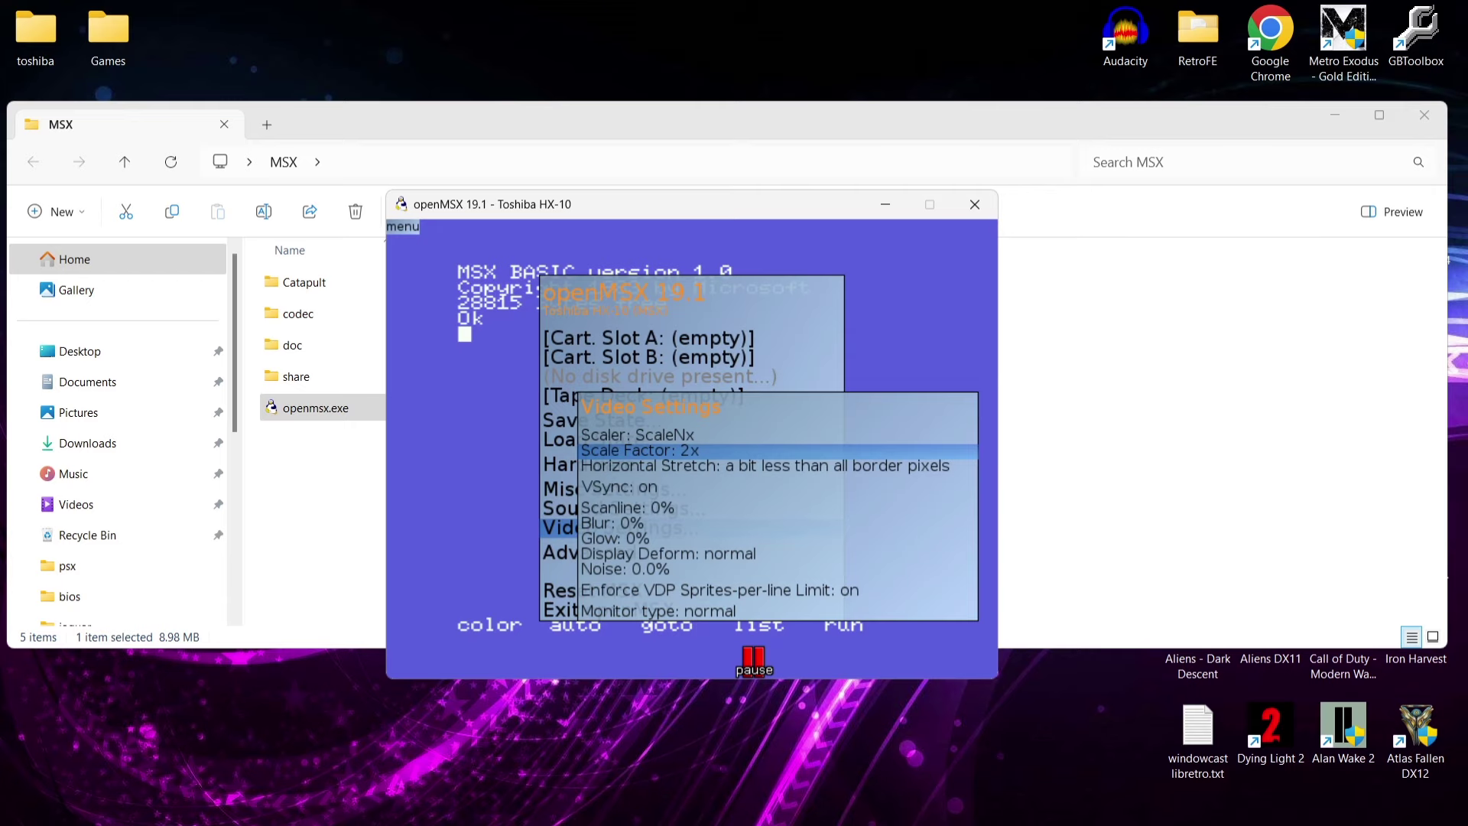
key(Right)
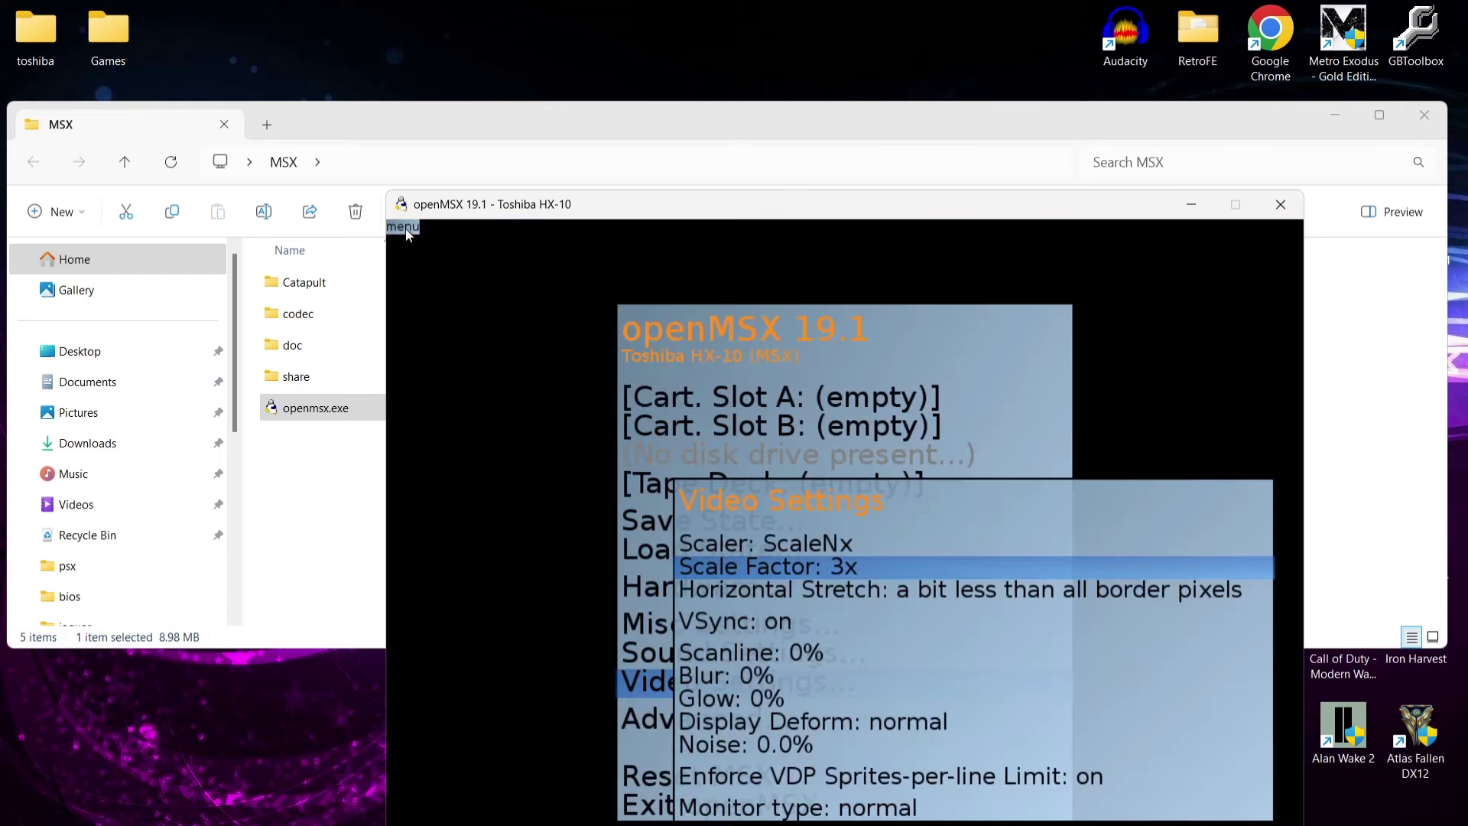
drag(516, 203, 398, 75)
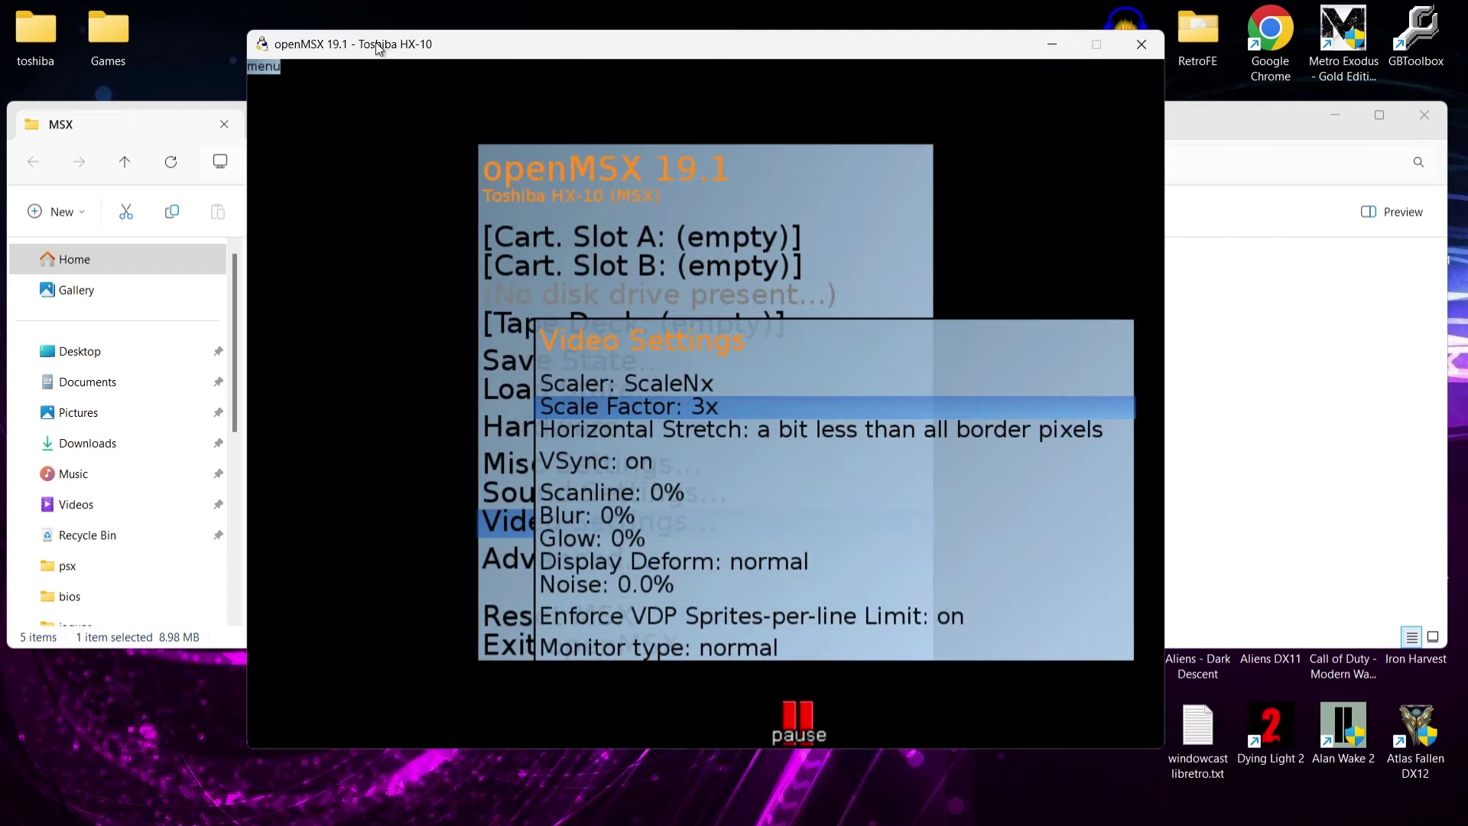
key(Left)
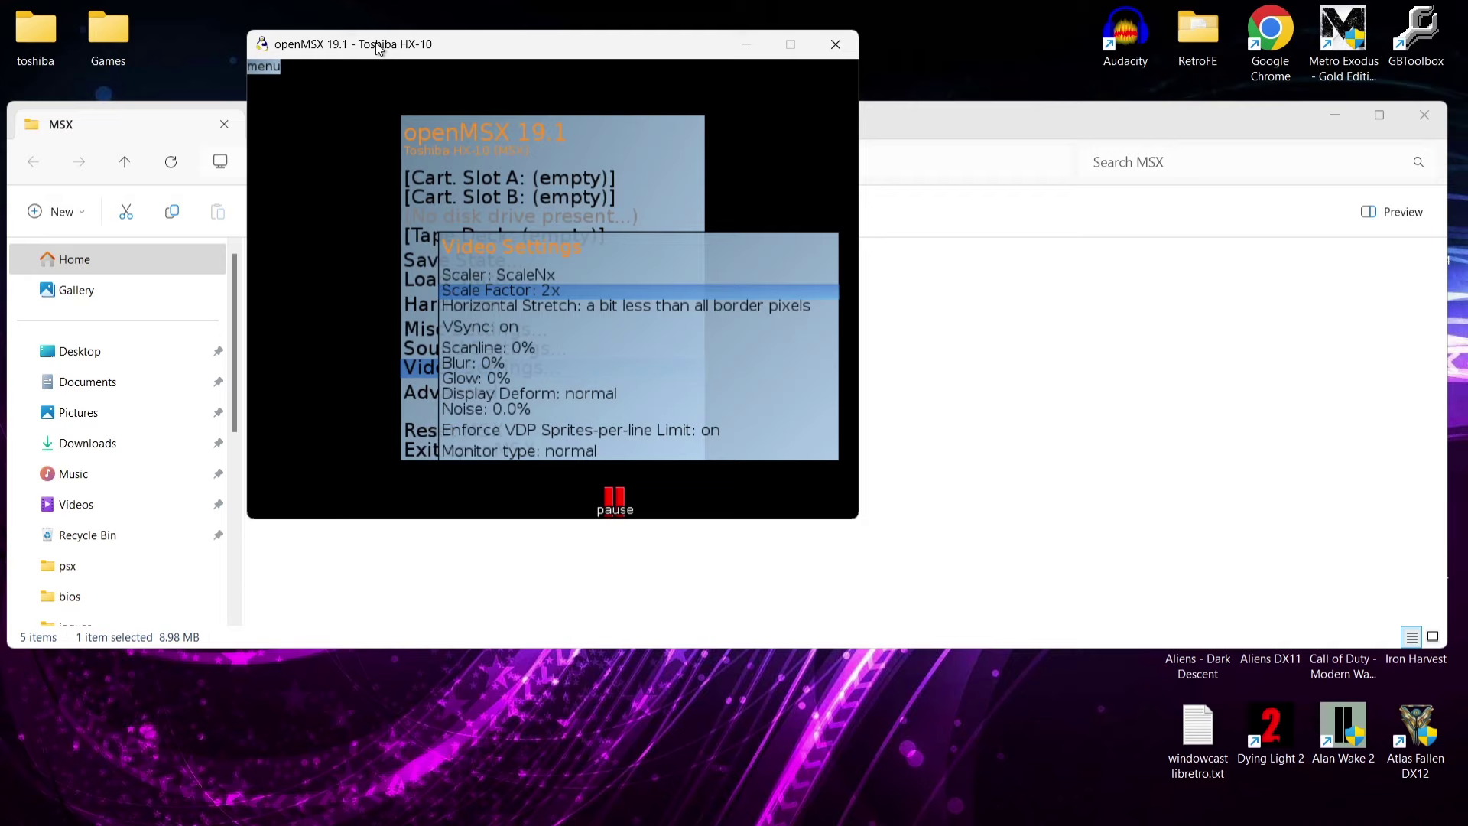
Return the video scaler to simple, passing through RGBtriplet.
key(Down)
key(Down)
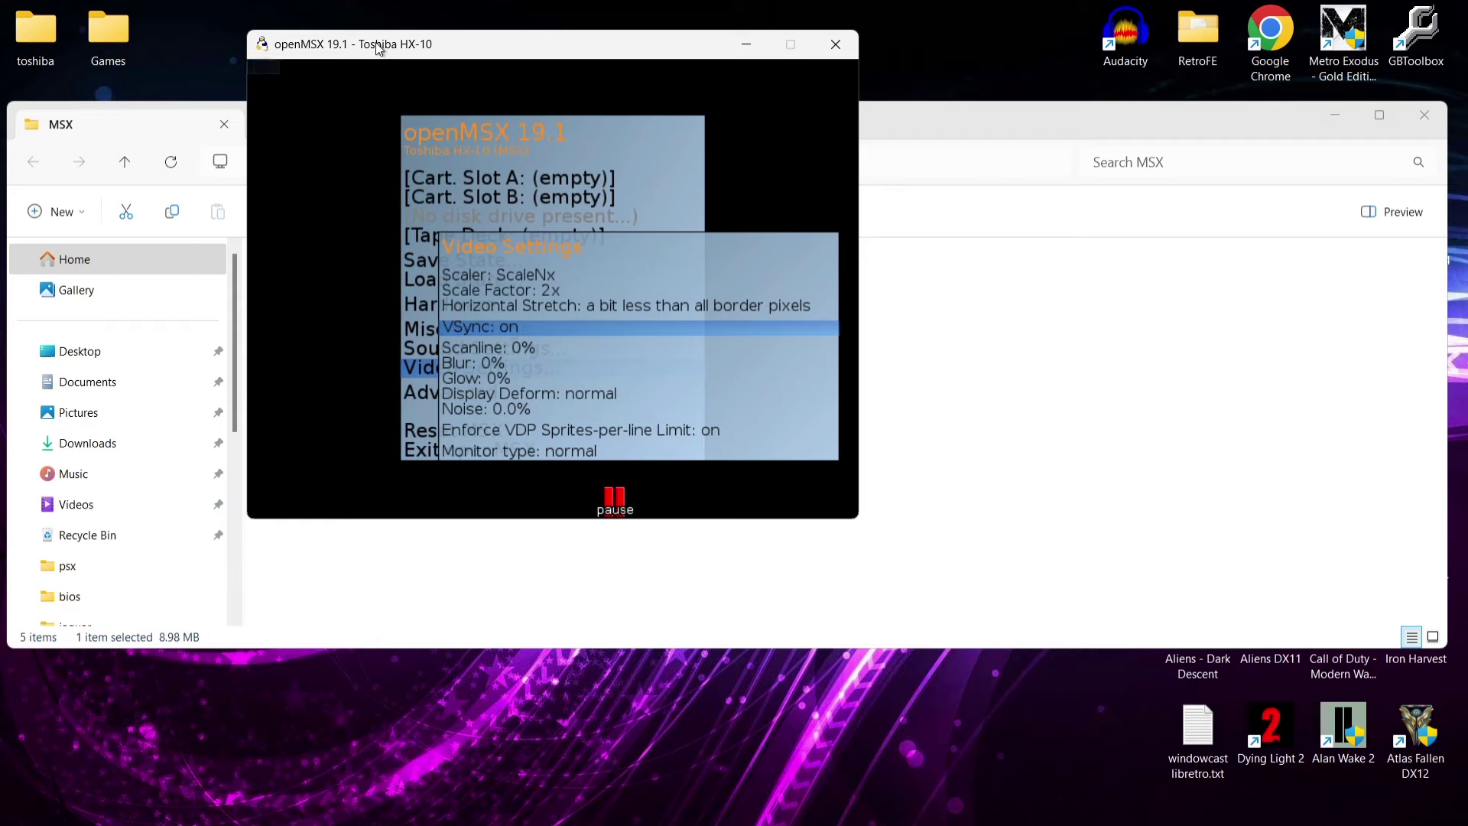
key(Down)
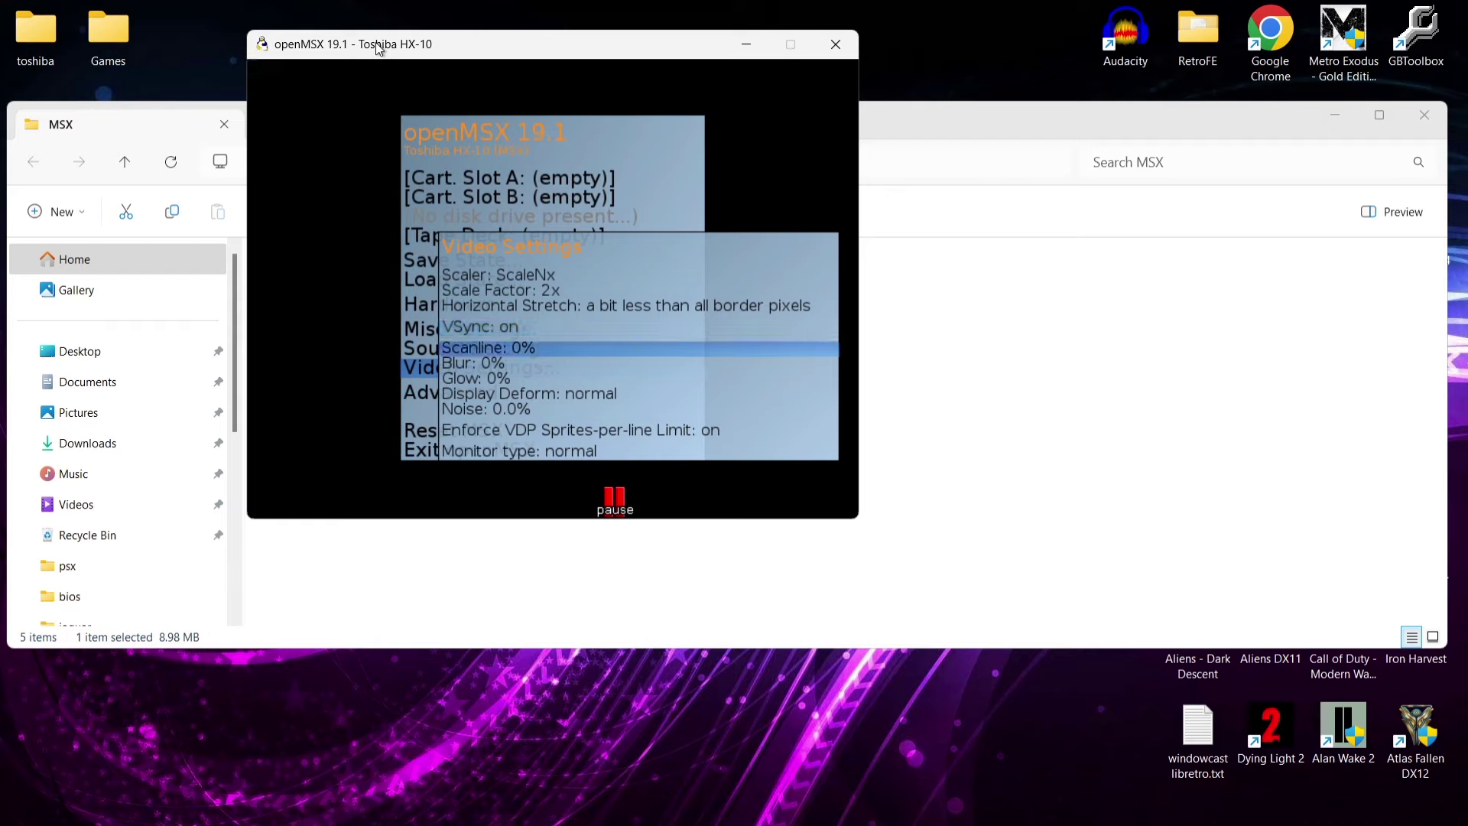
key(Up)
key(Up)
key(Up)
key(Up)
key(Right)
key(Right)
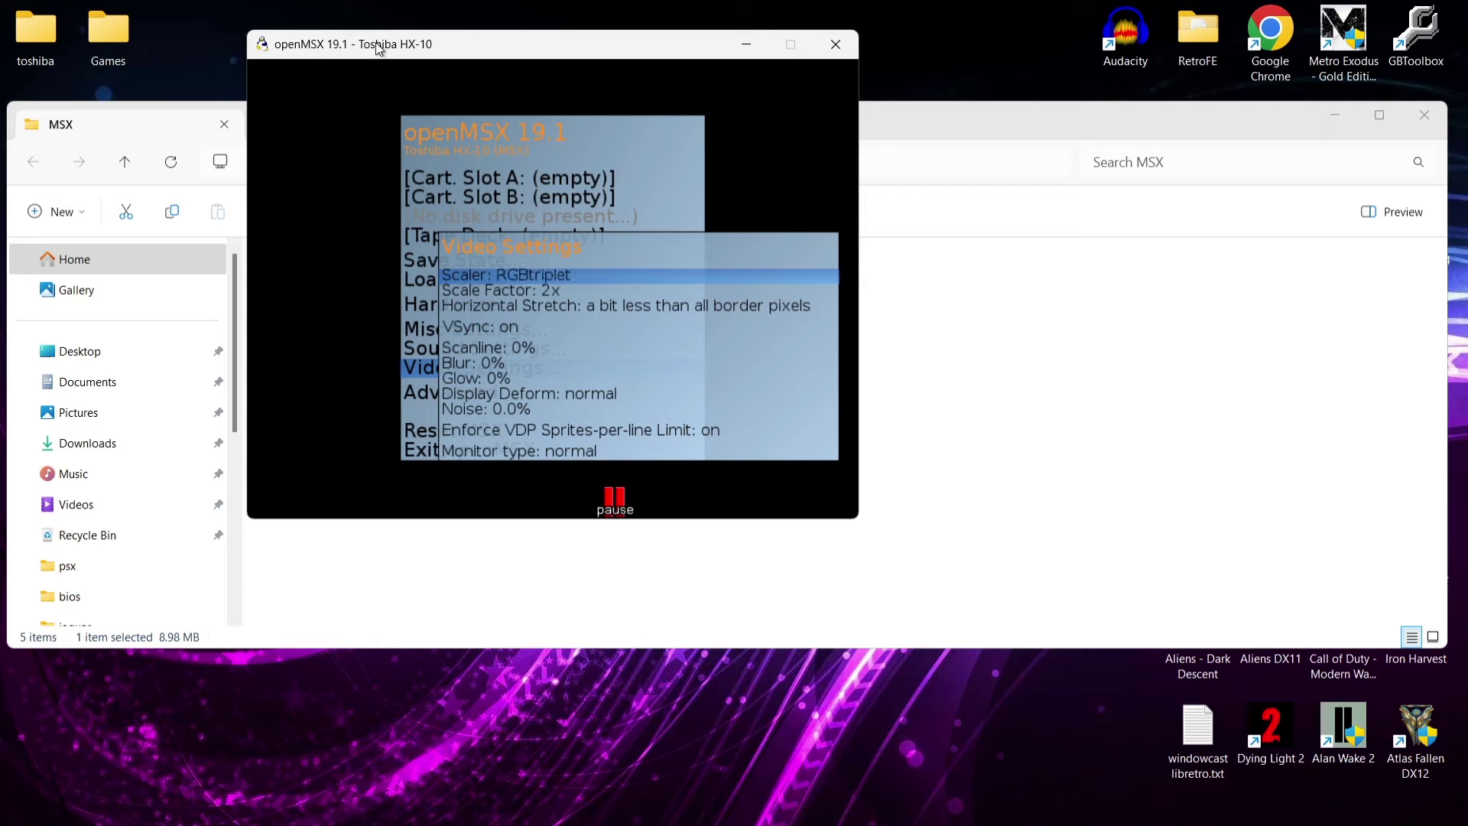
key(Right)
key(Right)
key(Right)
key(Right)
Raise the scanline intensity to 99% and return to the MSX BASIC screen.
key(Down)
key(Down)
key(Down)
key(Down)
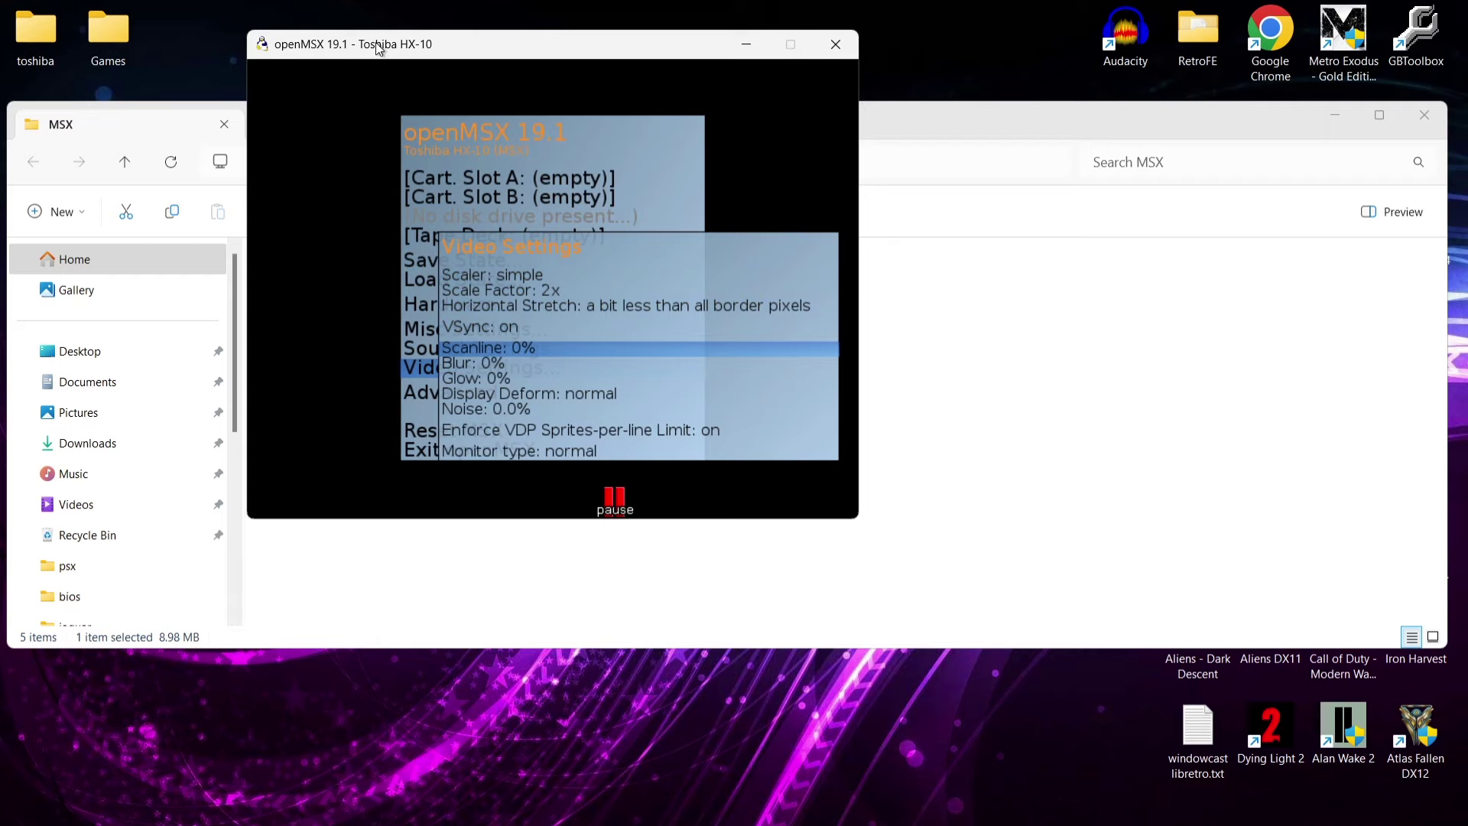
key(Right)
key(Right)
key(Escape)
key(Escape)
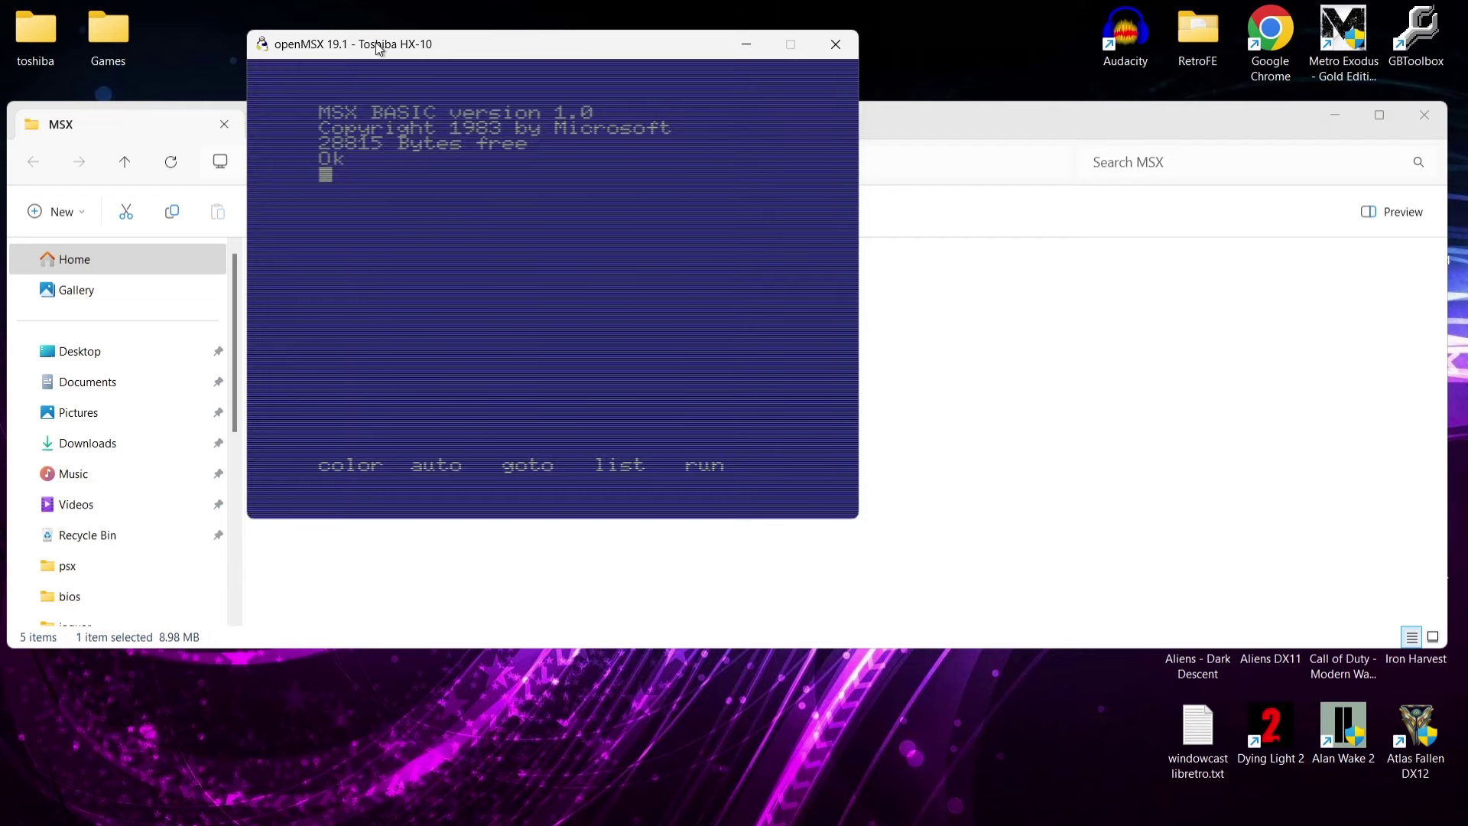
Reposition the emulator window and reduce the scanline intensity to 60% in the video settings.
drag(373, 36, 532, 160)
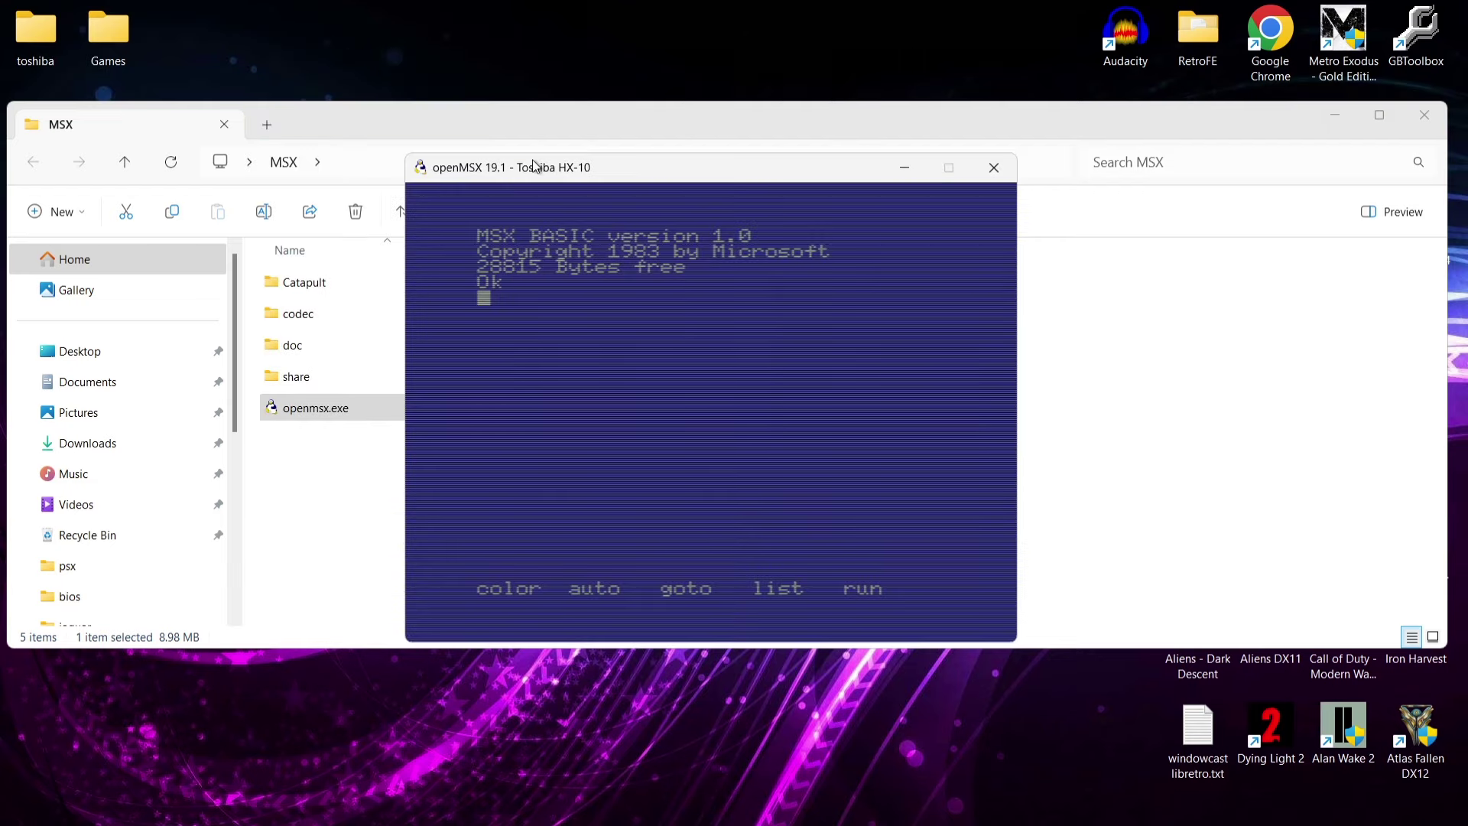
click(428, 192)
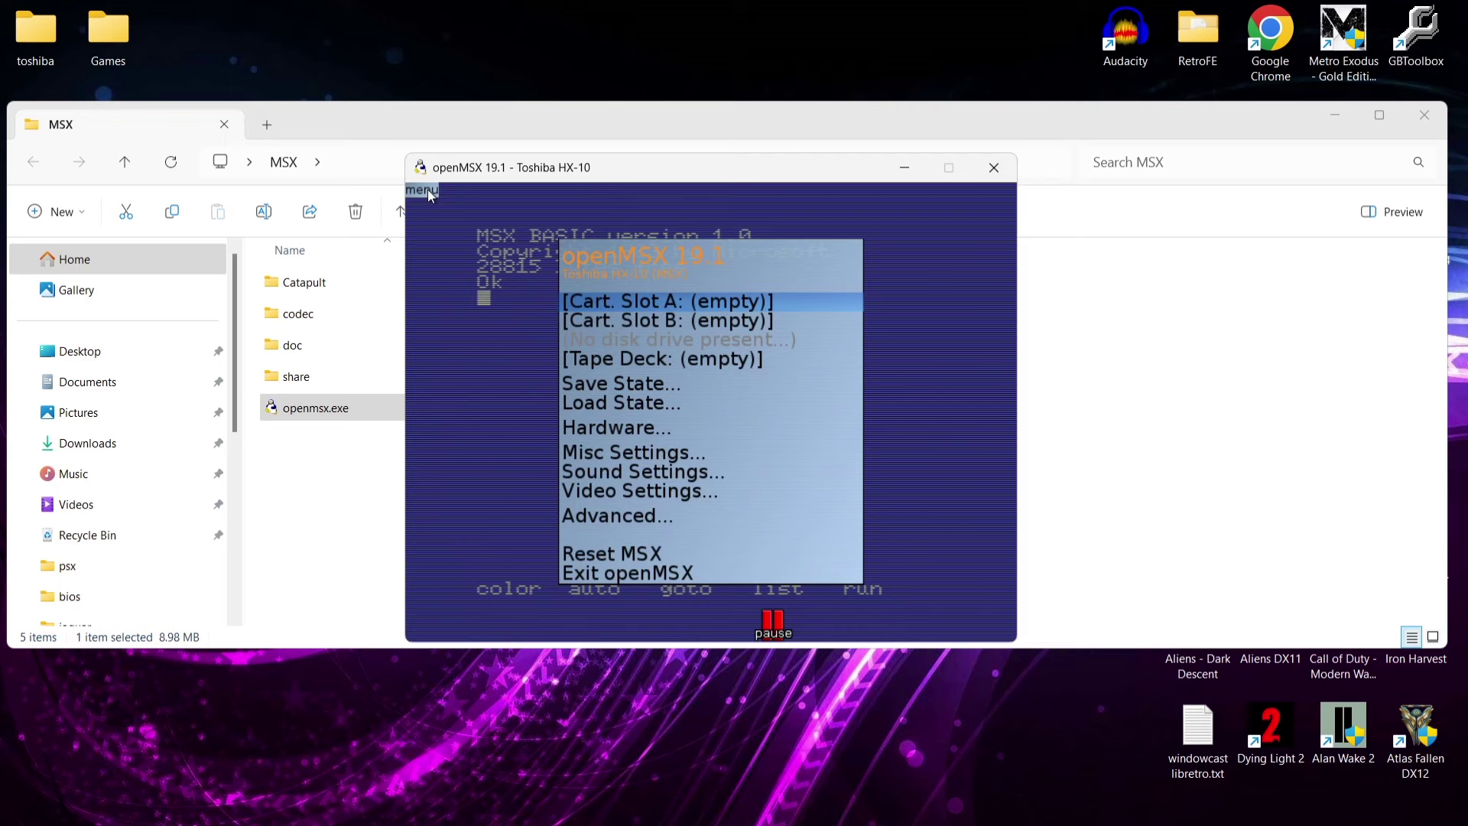
key(Down)
key(Down)
key(Down)
key(Down)
key(Down)
key(Down)
key(Down)
key(Down)
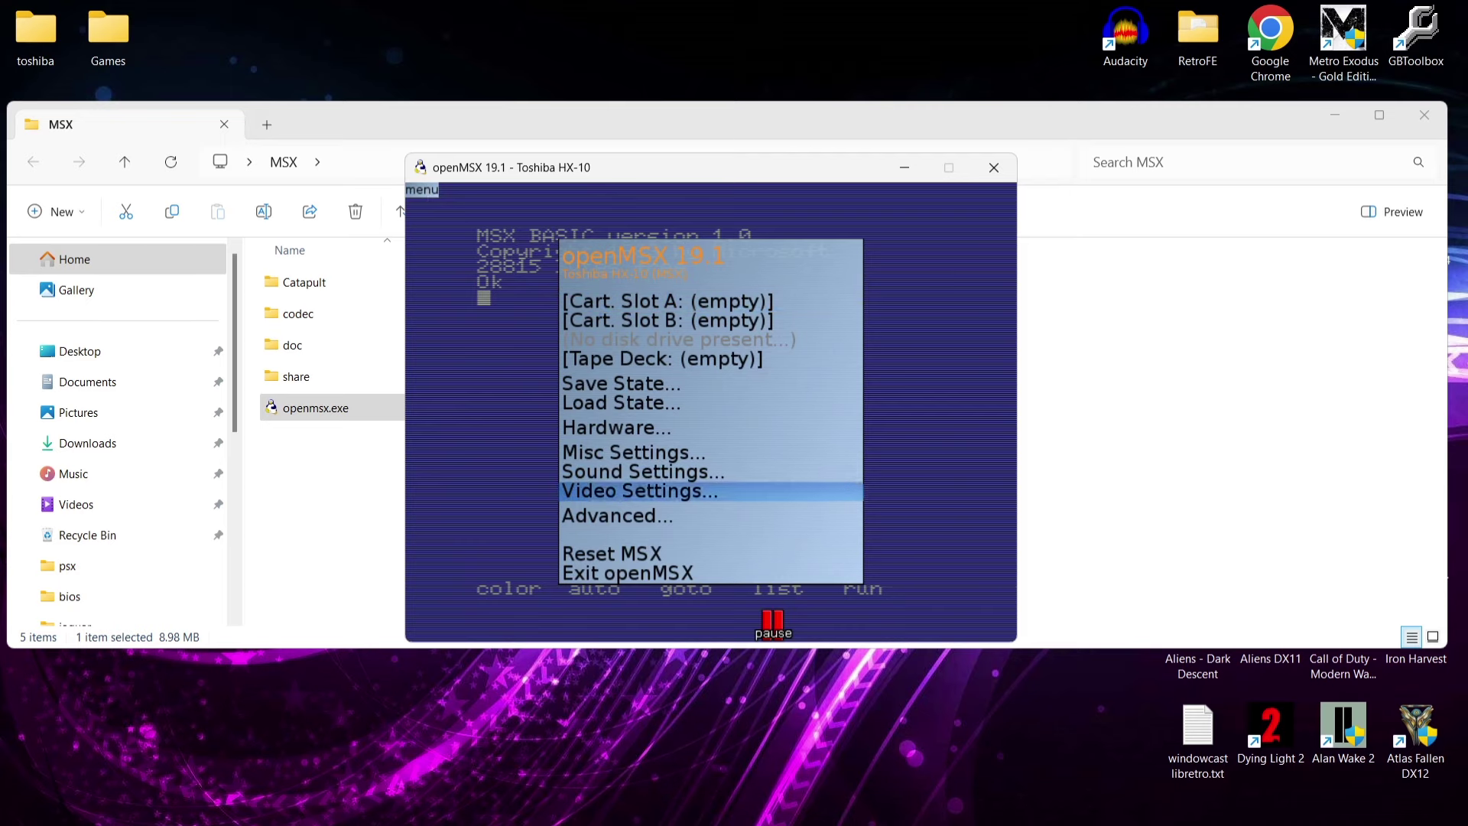
key(Return)
key(Down)
key(Down)
key(Down)
key(Down)
key(Down)
key(Up)
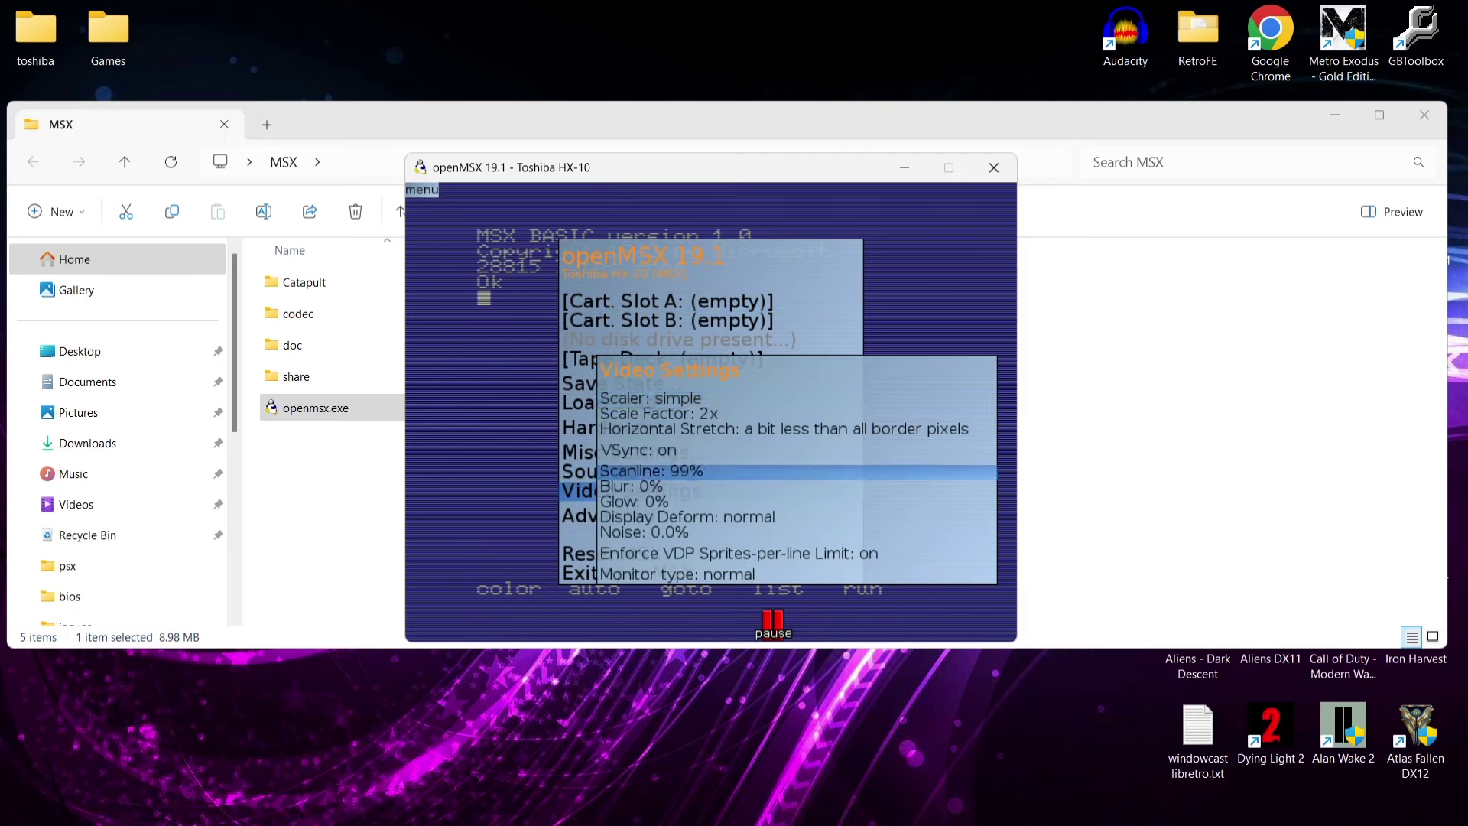
key(Left)
key(Left)
key(Left)
key(Left)
key(Left)
key(Left)
key(Left)
key(Left)
key(Left)
key(Left)
key(Left)
key(Left)
key(Left)
key(Left)
key(Left)
key(Left)
key(Left)
key(Left)
key(Left)
key(Left)
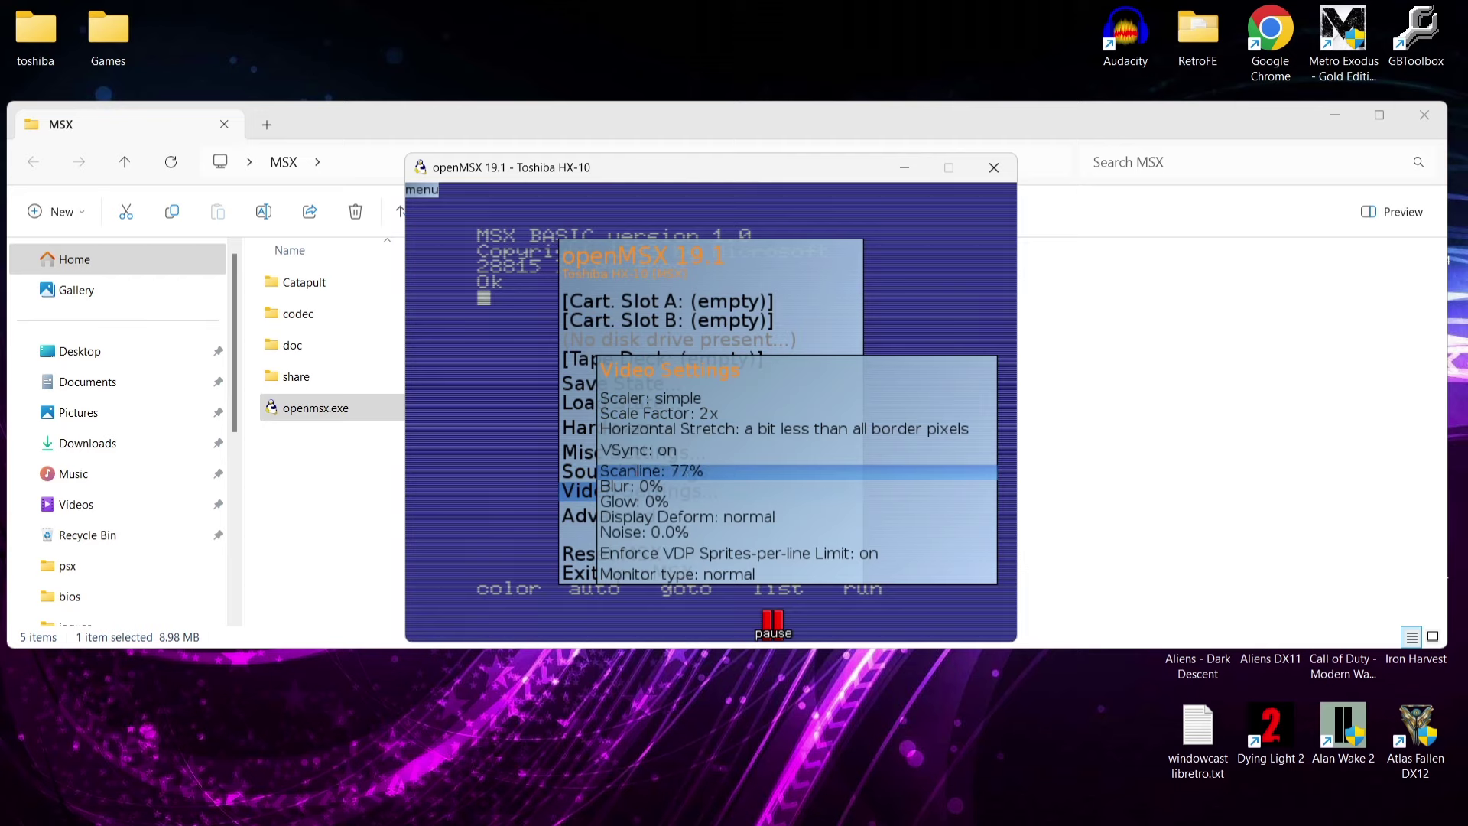
key(Left)
key(Left)
key(Left)
key(Left)
key(Left)
key(Left)
key(Left)
key(Left)
key(Left)
key(Left)
key(Left)
key(Left)
key(Left)
key(Left)
key(Left)
key(Left)
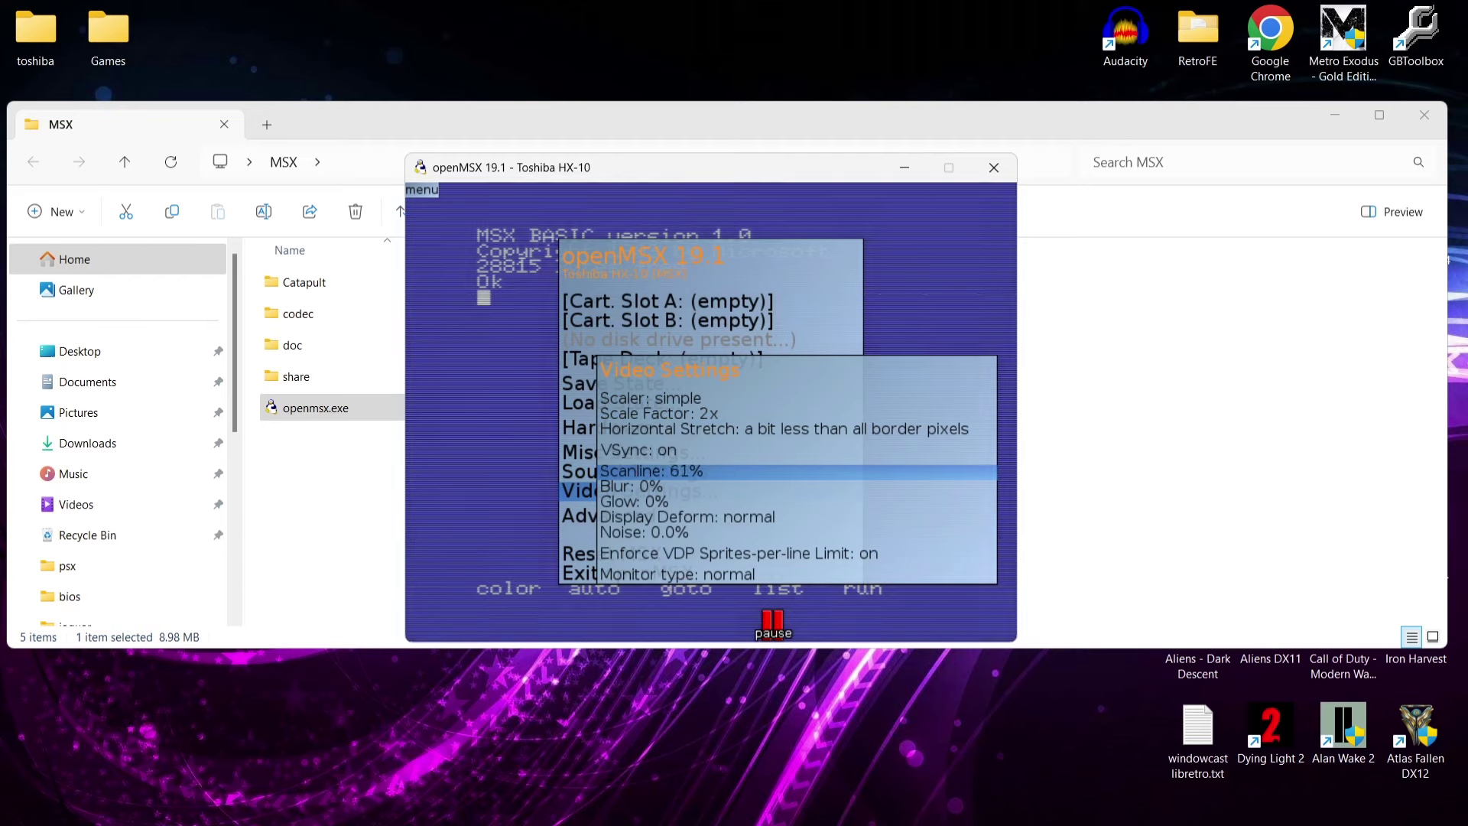
key(Left)
Set the video blur to 10% and return to the MSX BASIC screen.
key(Down)
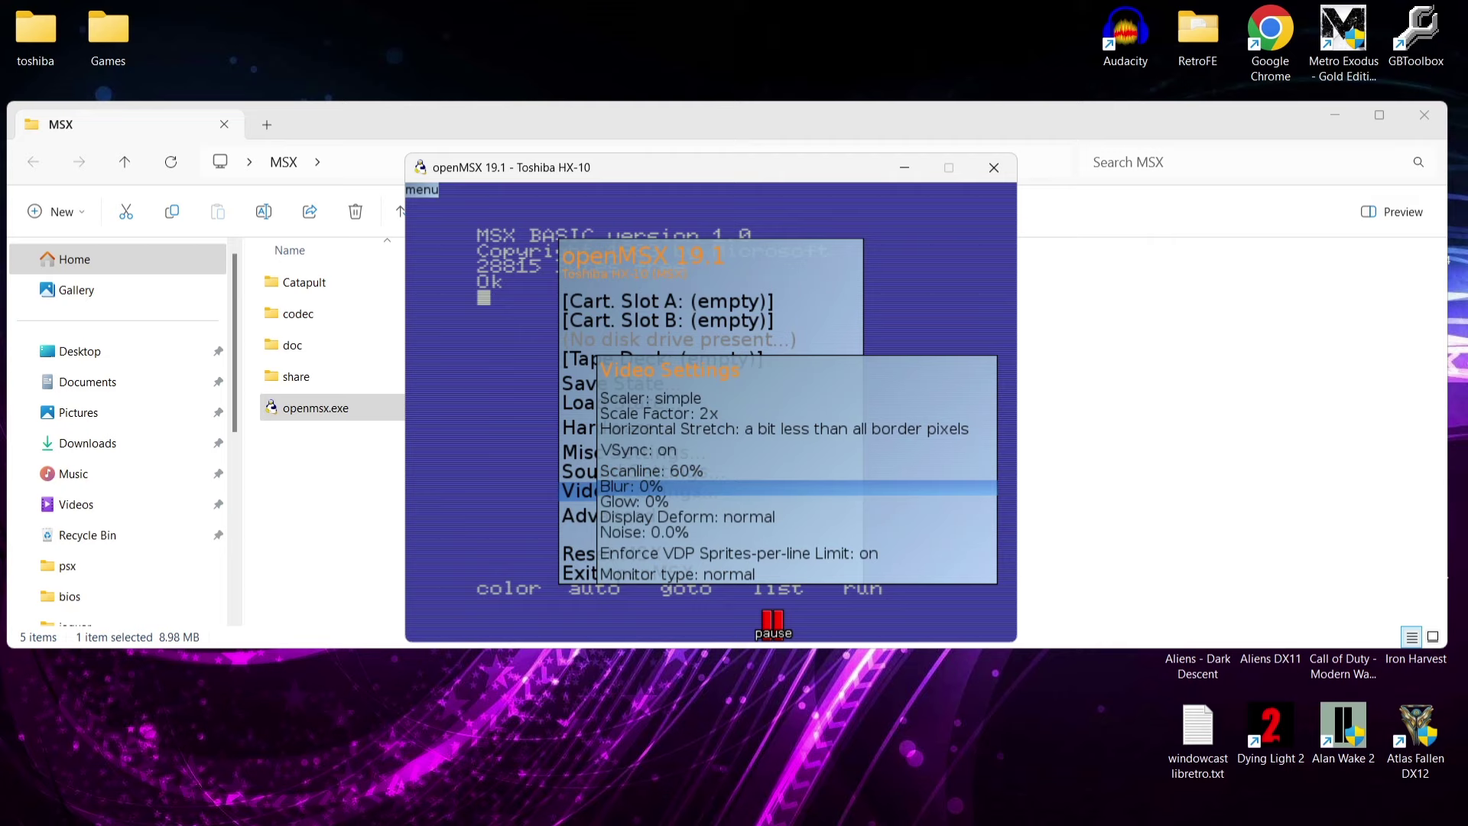
key(Right)
key(Right)
key(Right)
key(Right)
key(Right)
key(Right)
key(Right)
key(Right)
key(Right)
key(Right)
key(Down)
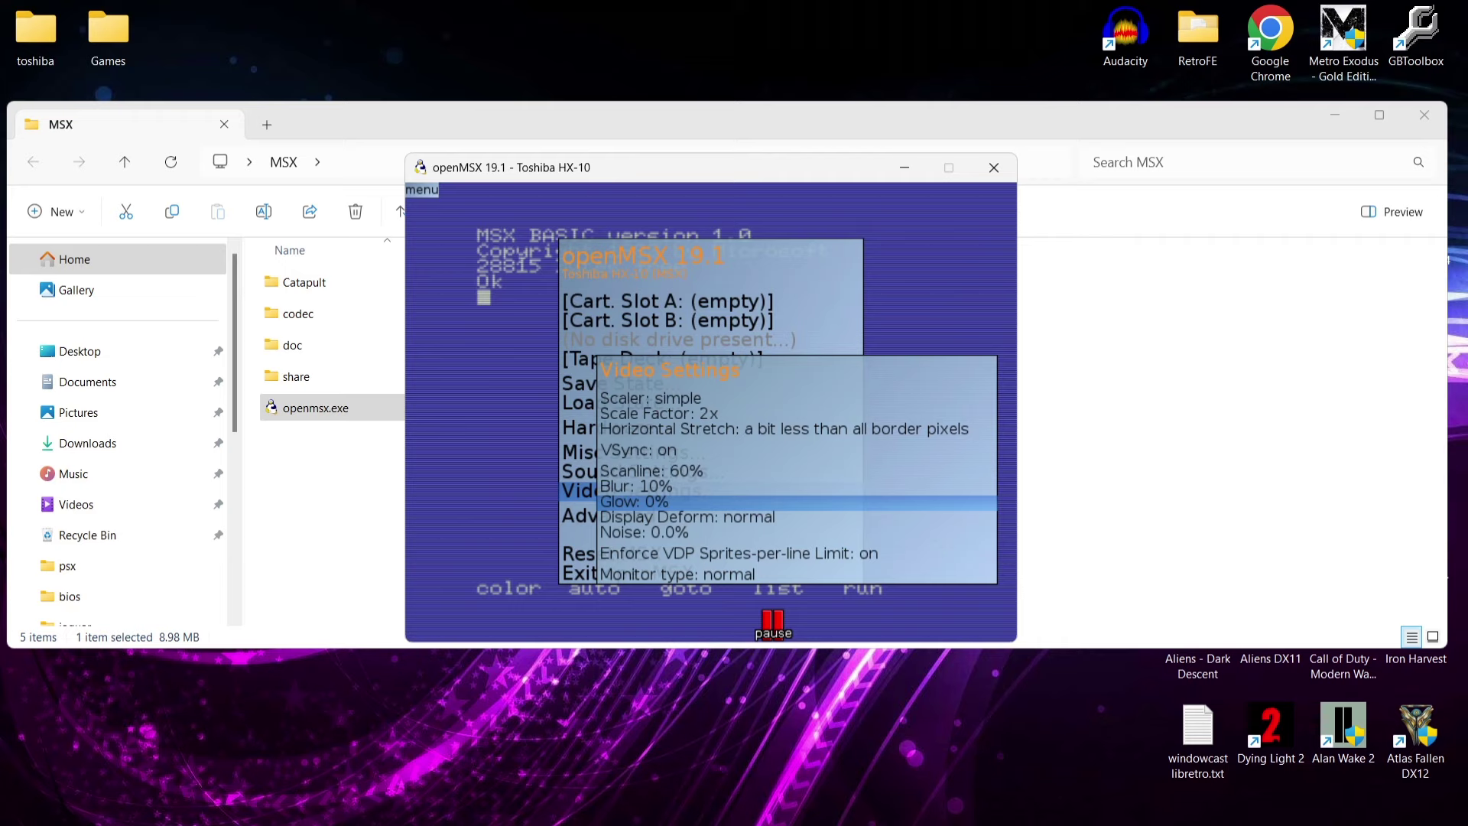
key(Escape)
key(Escape)
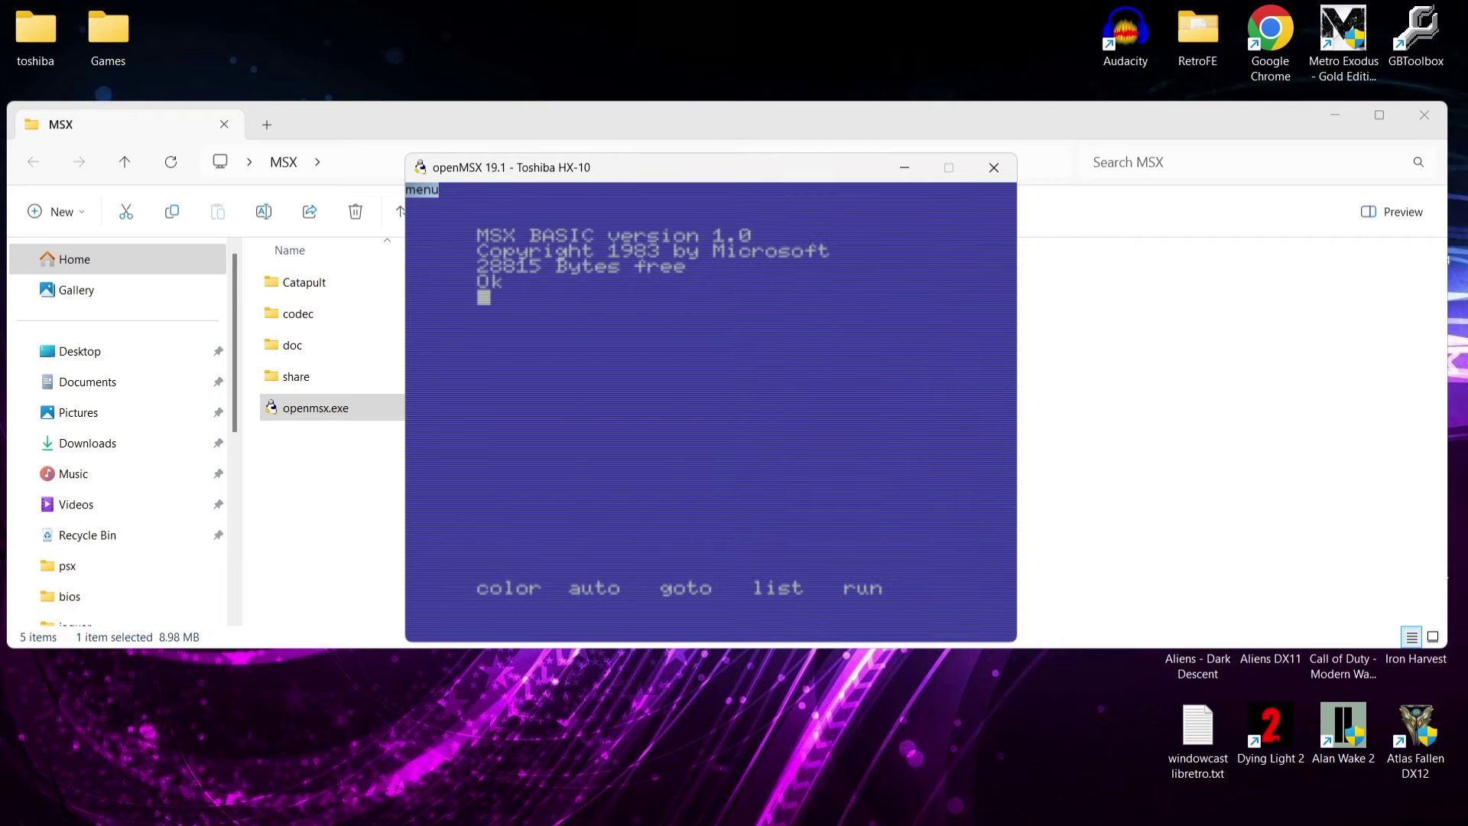
Change the emulated machine to C-BIOS MSX2.
click(422, 193)
key(Down)
key(Down)
key(Down)
key(Down)
key(Down)
key(Return)
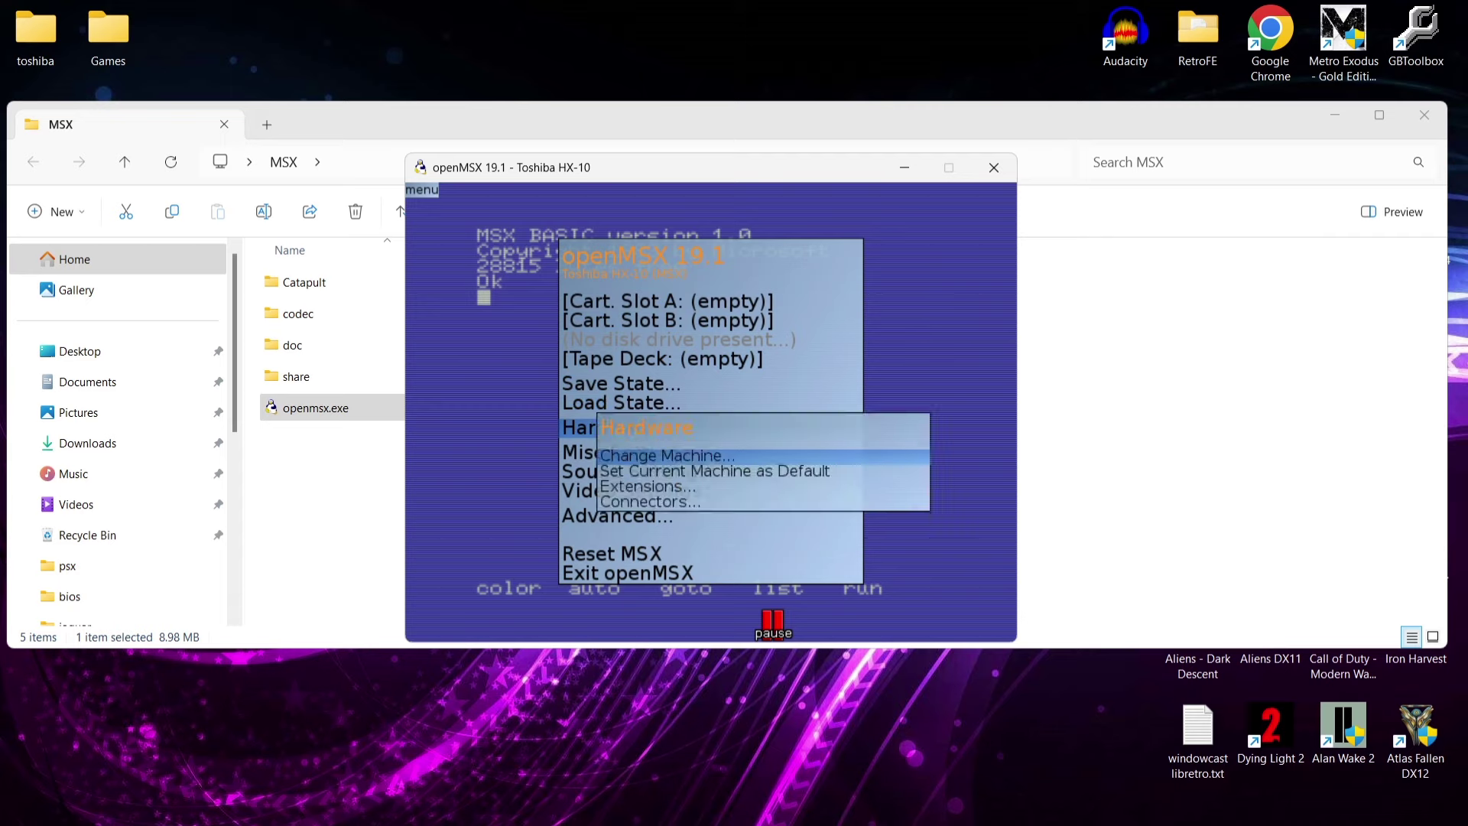
key(Return)
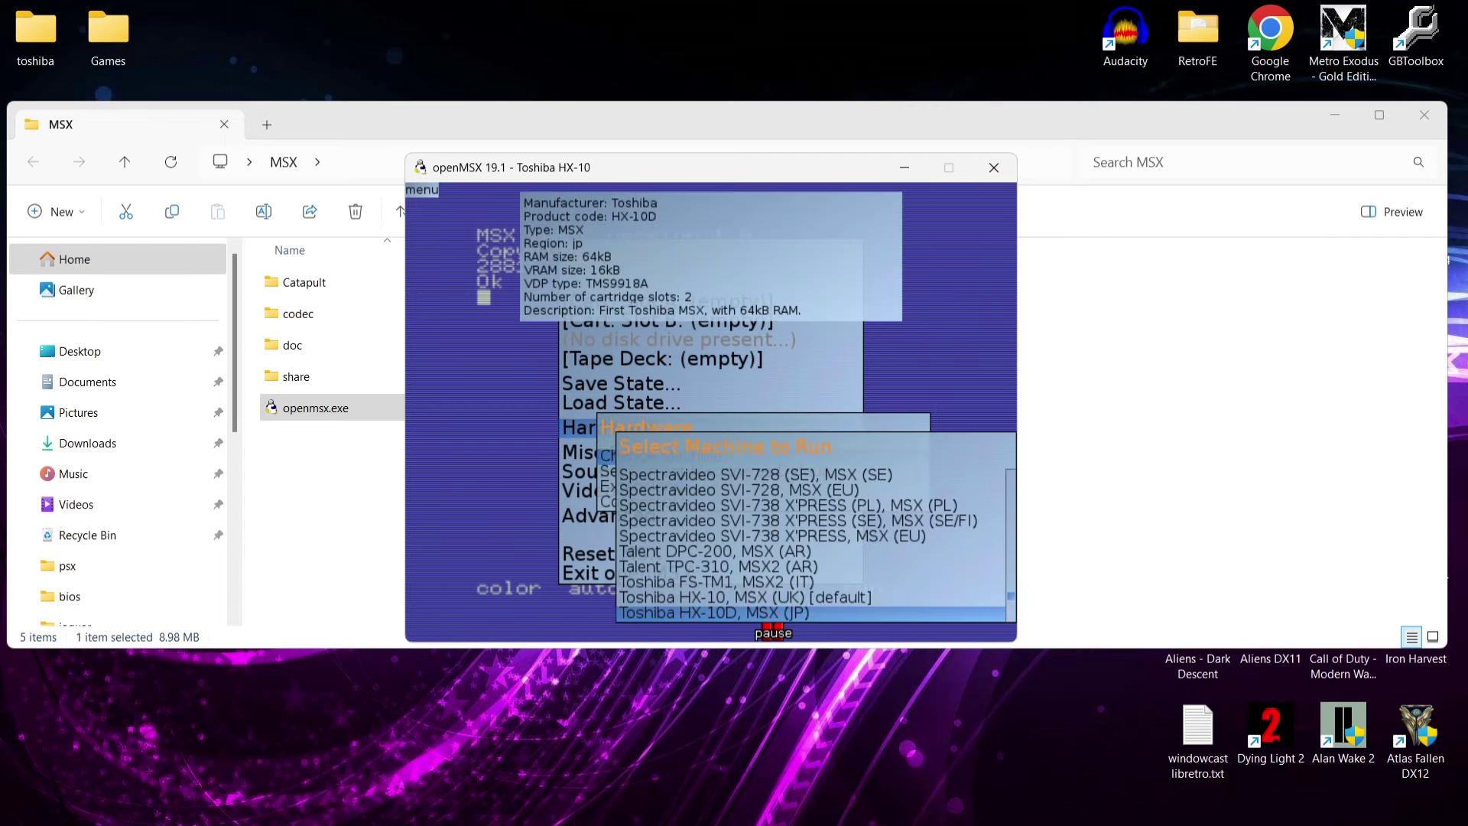
key(Down)
key(Down)
key(Down)
key(Down)
key(Down)
key(Down)
key(Down)
key(Down)
key(Down)
key(Down)
key(Down)
key(Down)
key(Down)
key(Down)
key(Down)
key(Down)
key(Down)
key(Down)
key(Down)
key(Down)
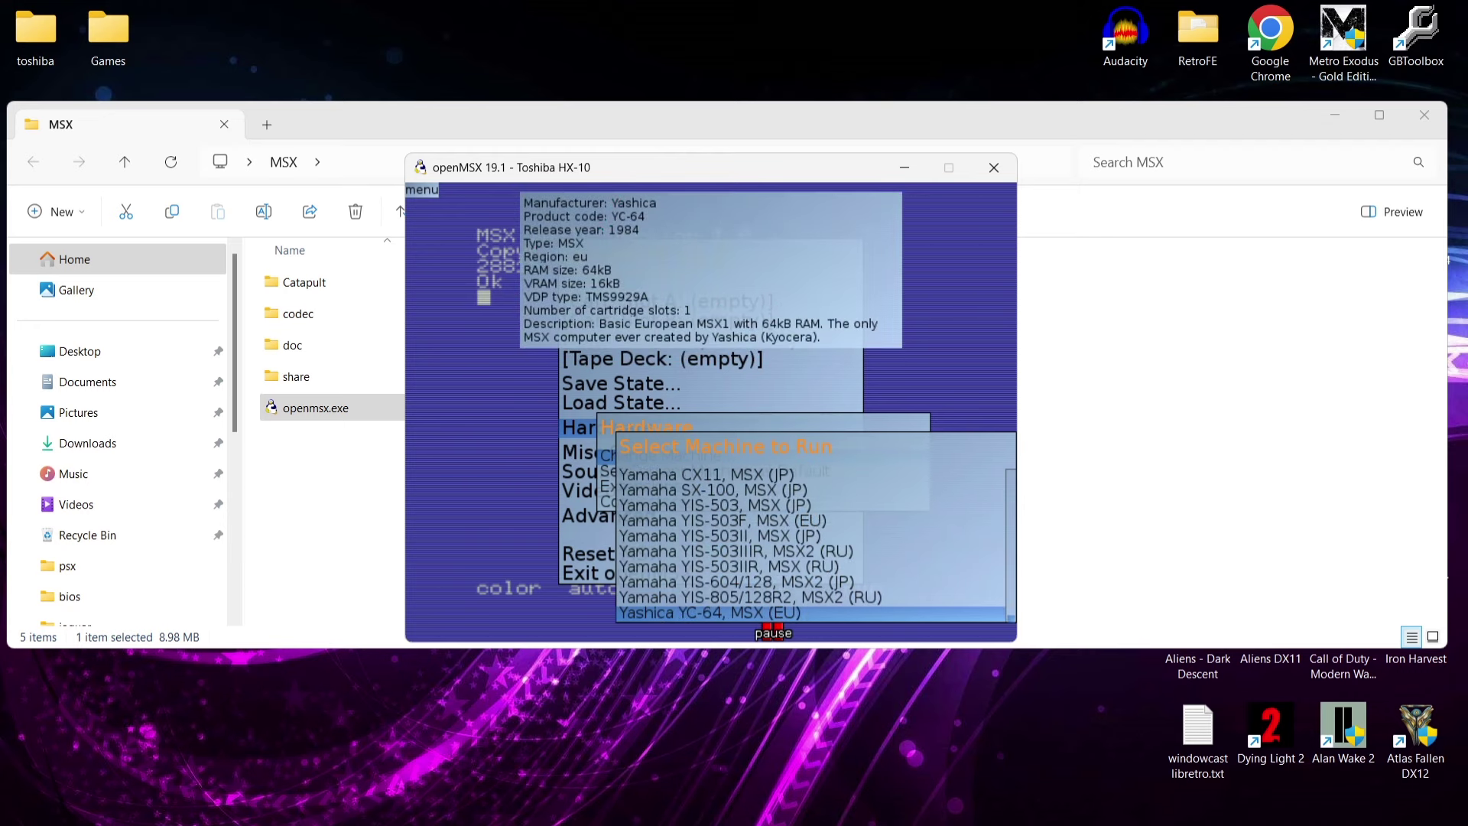
key(Down)
key(Down)
key(Return)
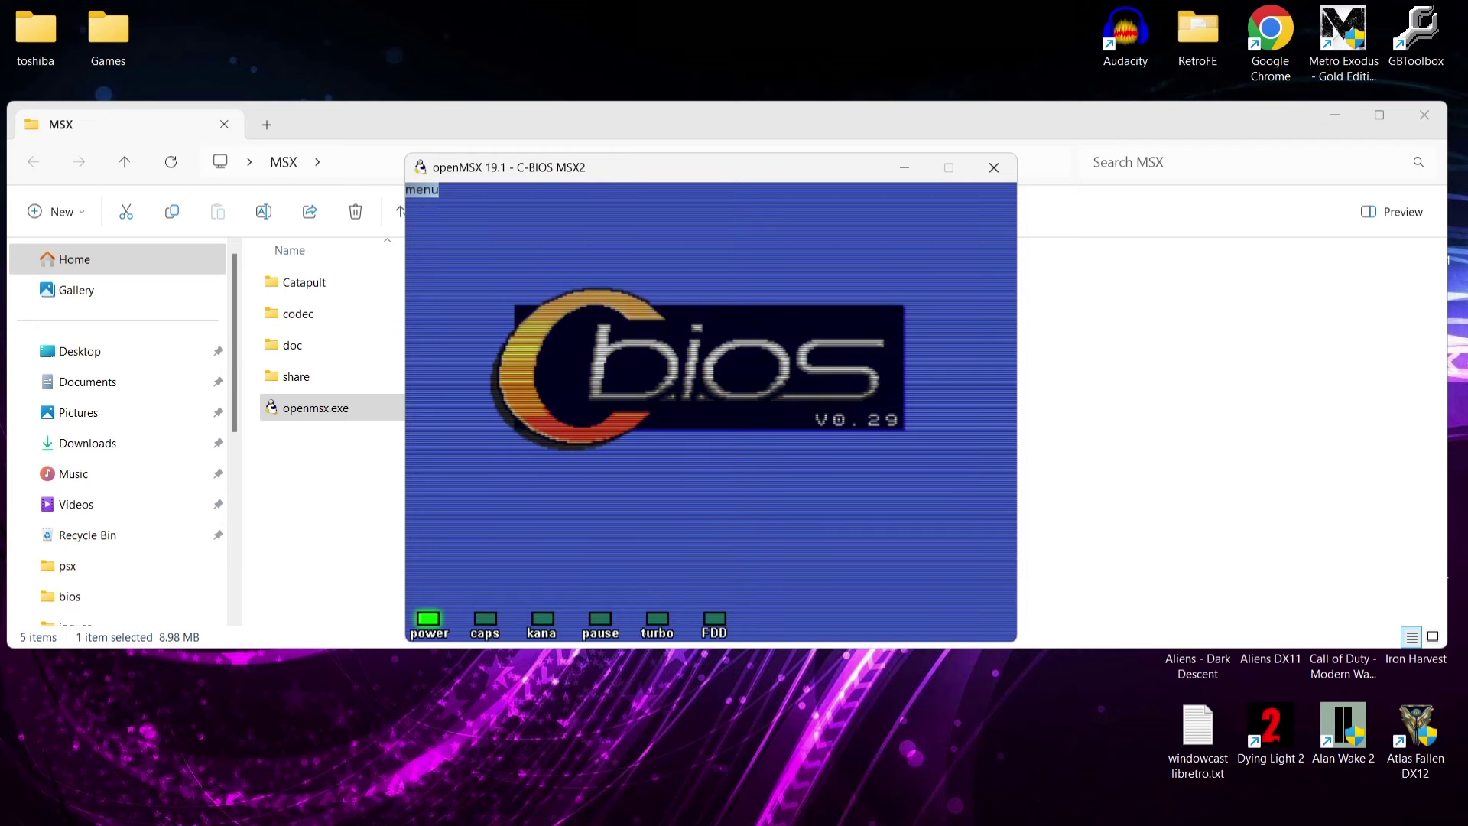
Insert GHOMAN.ROM into cartridge slot A and start playing Ghostly Manor.
click(419, 194)
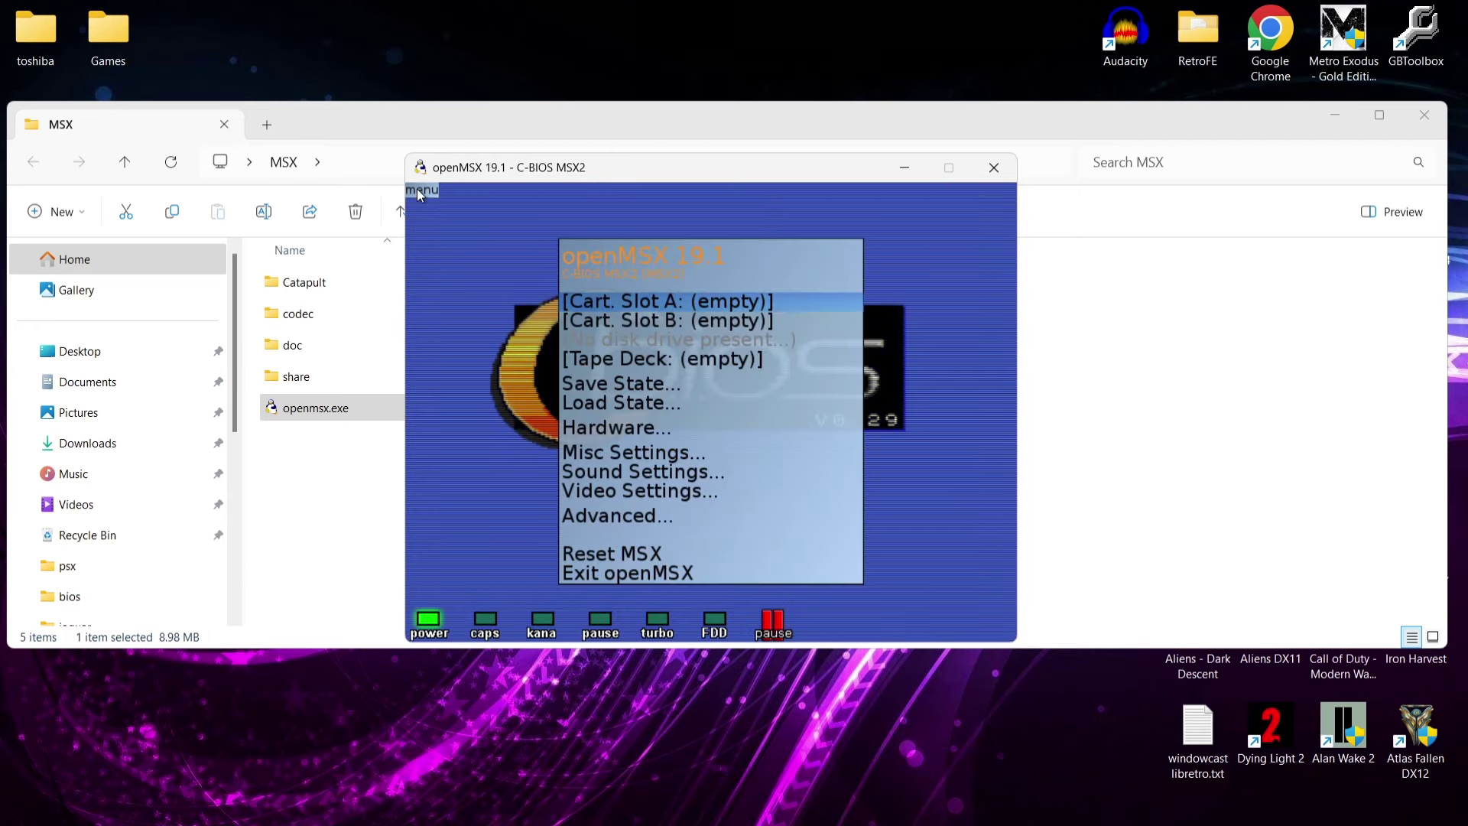
key(Return)
key(Down)
key(Down)
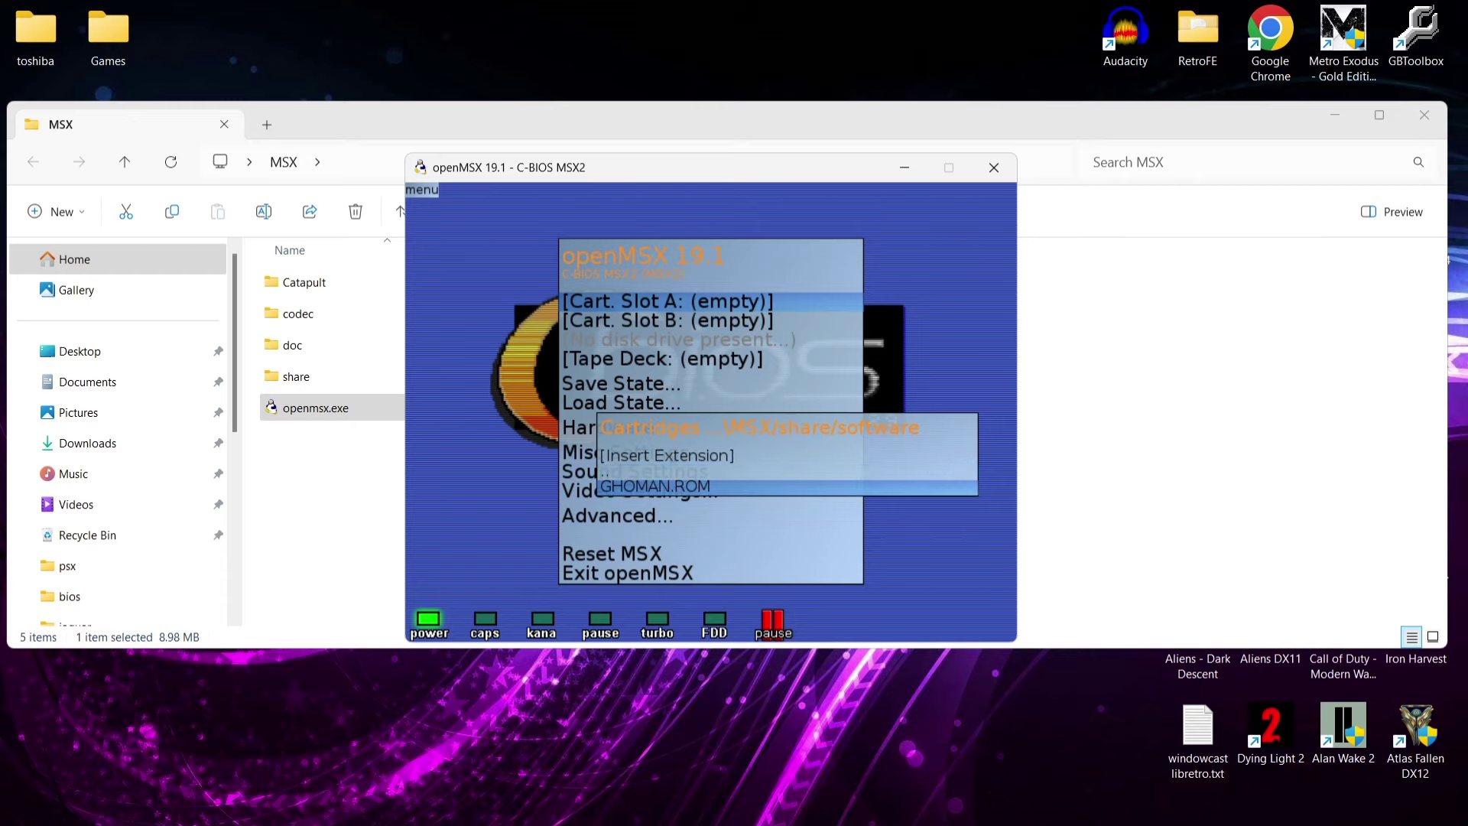
key(Return)
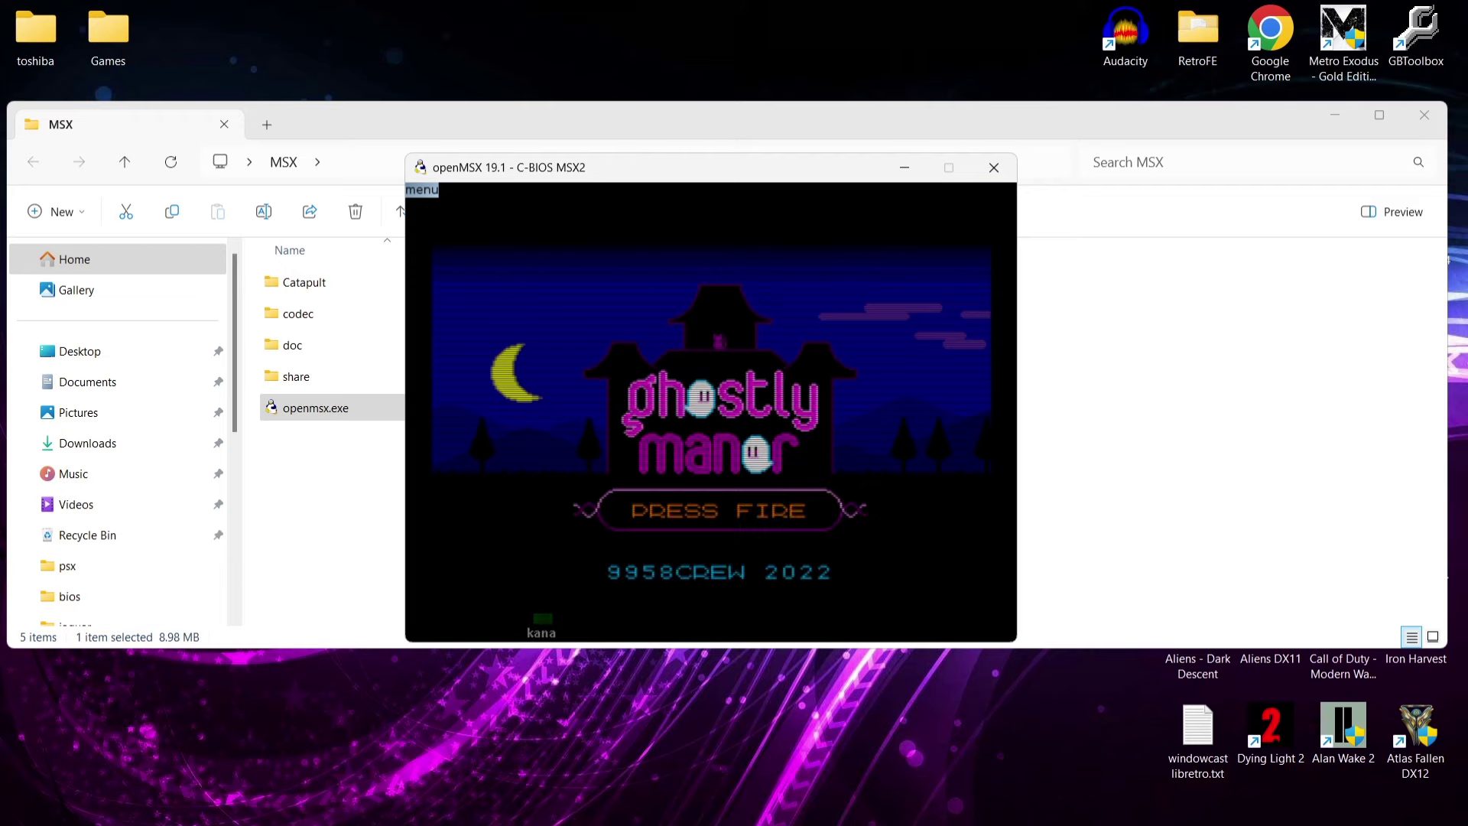
key(space)
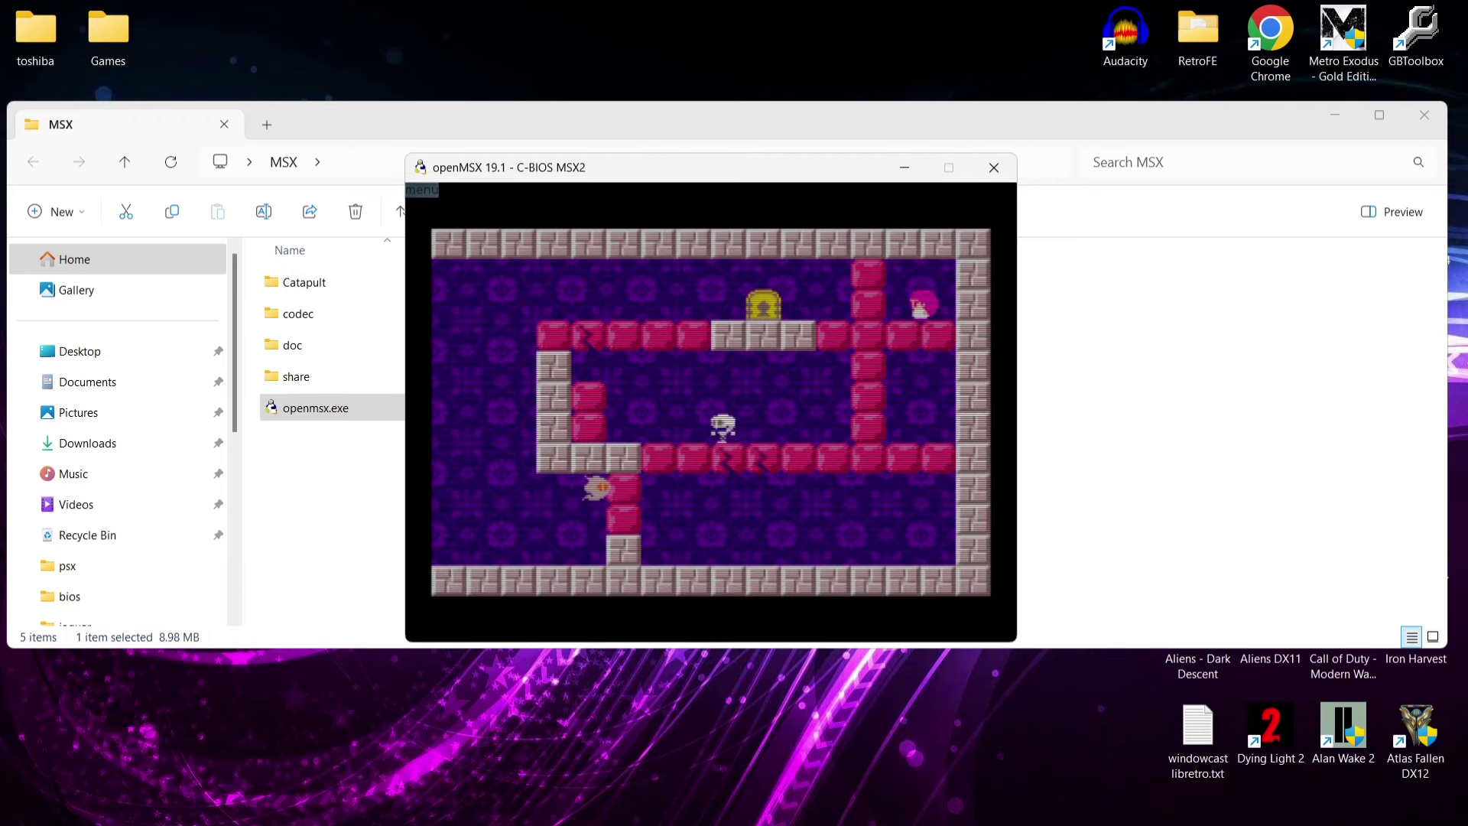
Raise the video glow to 100% and return to the Ghostly Manor game.
click(418, 192)
key(Down)
key(Down)
key(Down)
key(Down)
key(Down)
key(Down)
key(Down)
key(Down)
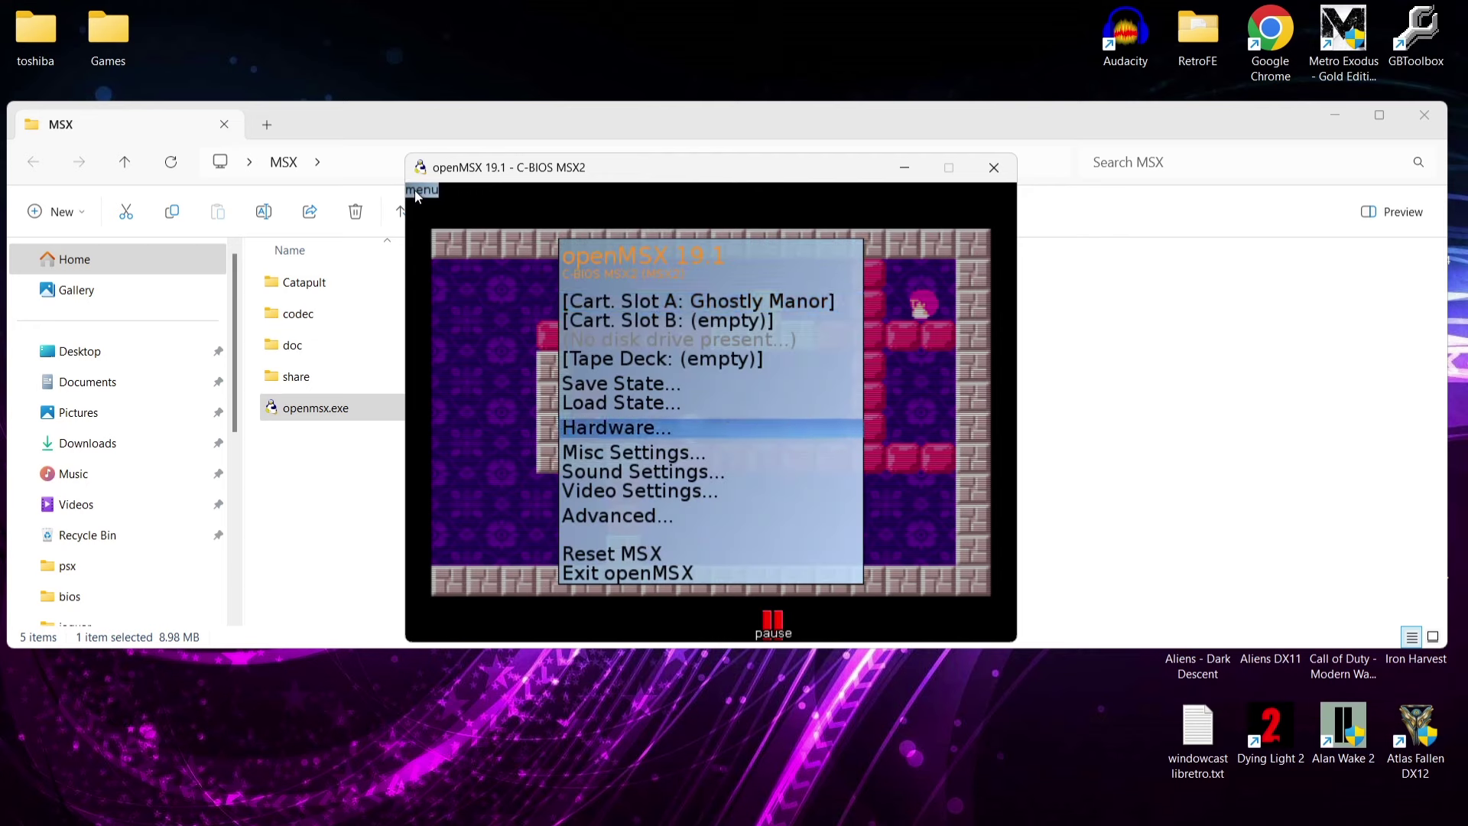
key(Up)
key(Return)
key(Down)
key(Down)
key(Down)
key(Down)
key(Down)
key(Down)
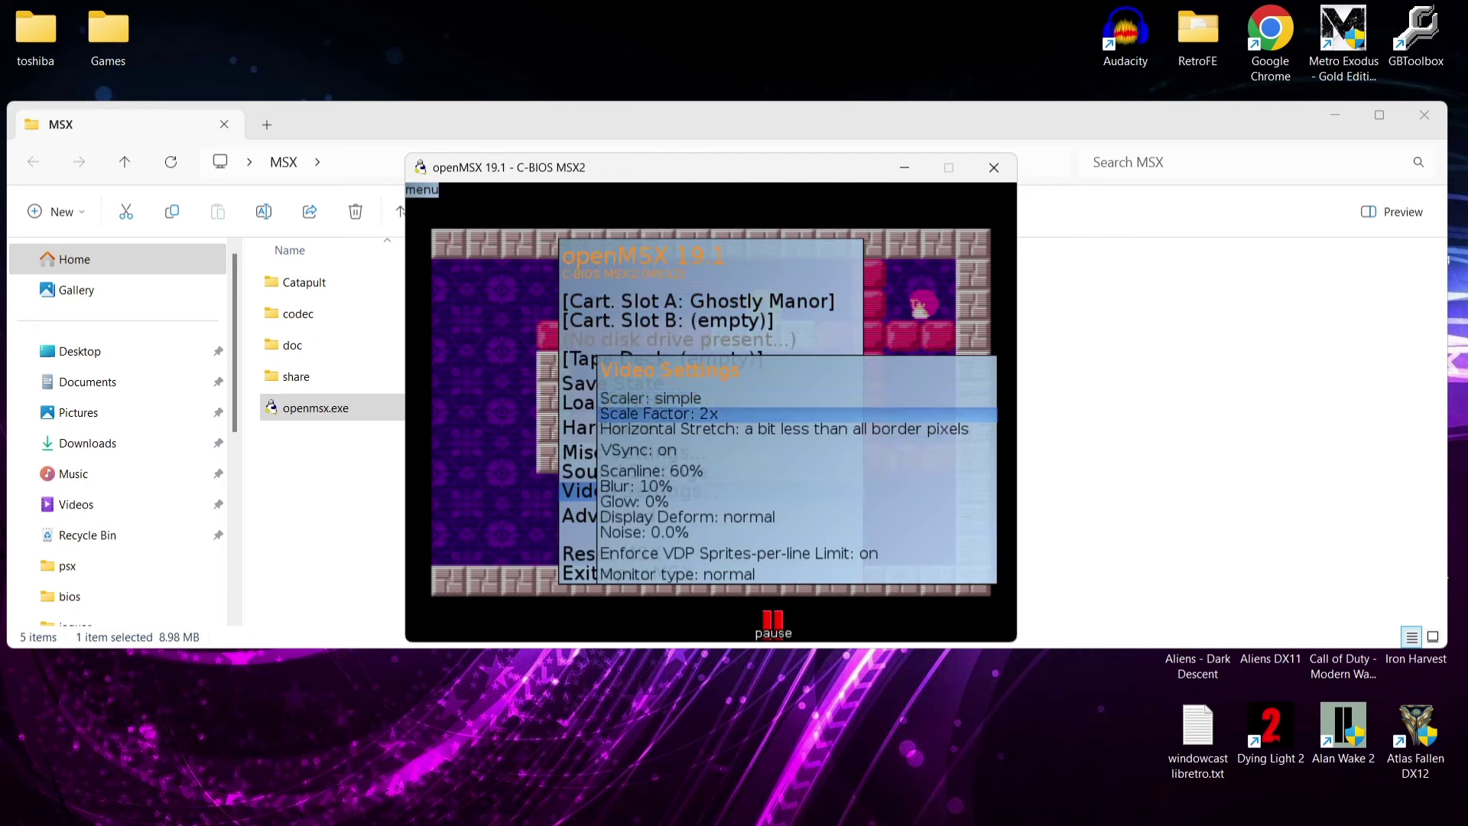
key(Right)
key(Right)
key(Right)
key(Right)
key(Right)
key(Right)
key(Right)
key(Right)
key(Right)
key(Right)
key(Right)
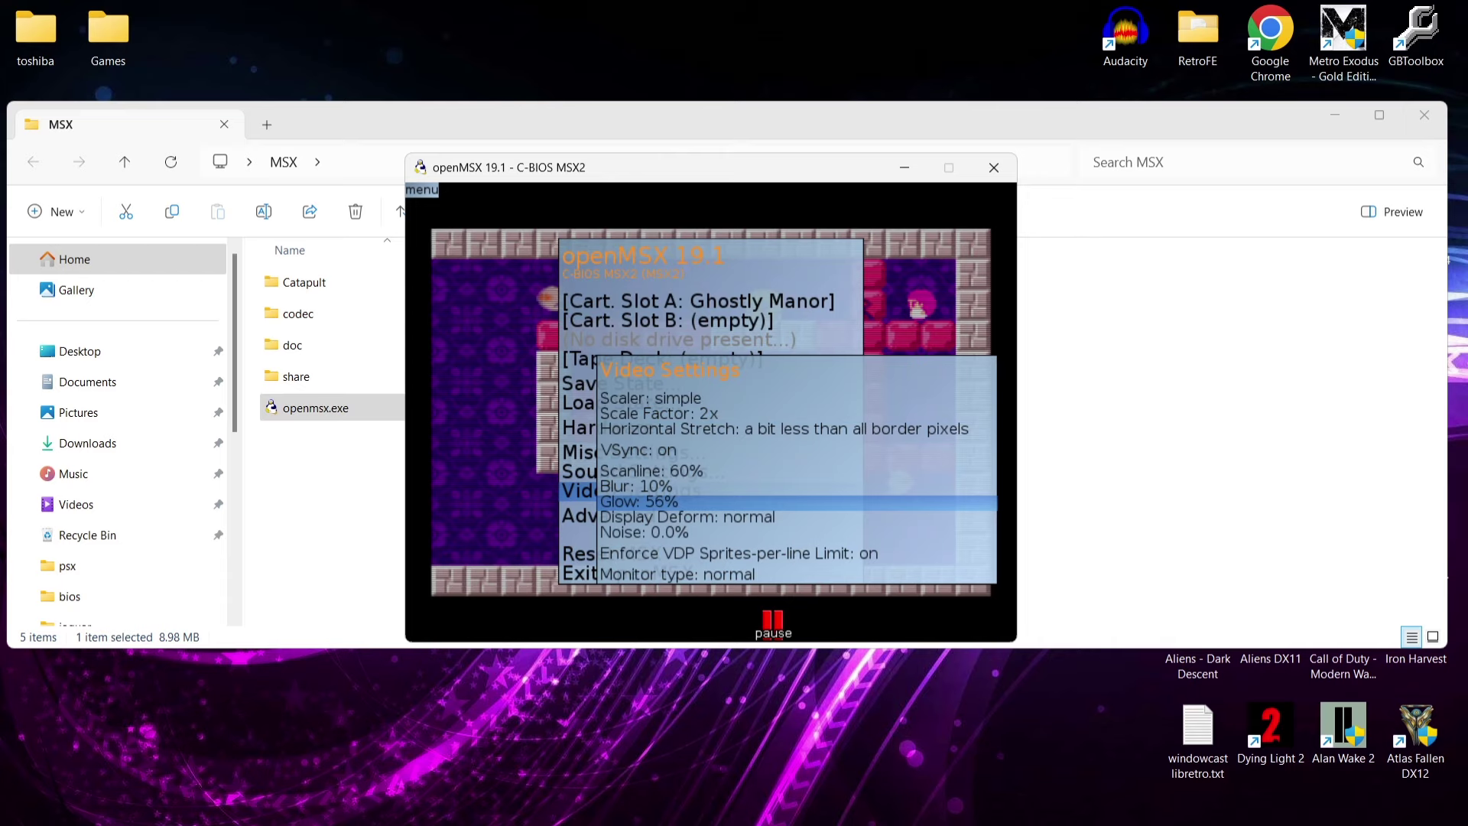
key(Right)
key(Right)
key(Right)
key(Right)
key(Right)
key(Right)
key(Right)
key(Right)
key(Right)
key(Right)
key(Right)
key(Right)
key(Right)
key(Right)
key(Right)
key(Right)
key(Right)
key(Right)
key(Right)
key(Right)
key(Right)
key(Right)
key(Right)
key(Right)
key(Right)
key(Escape)
key(Escape)
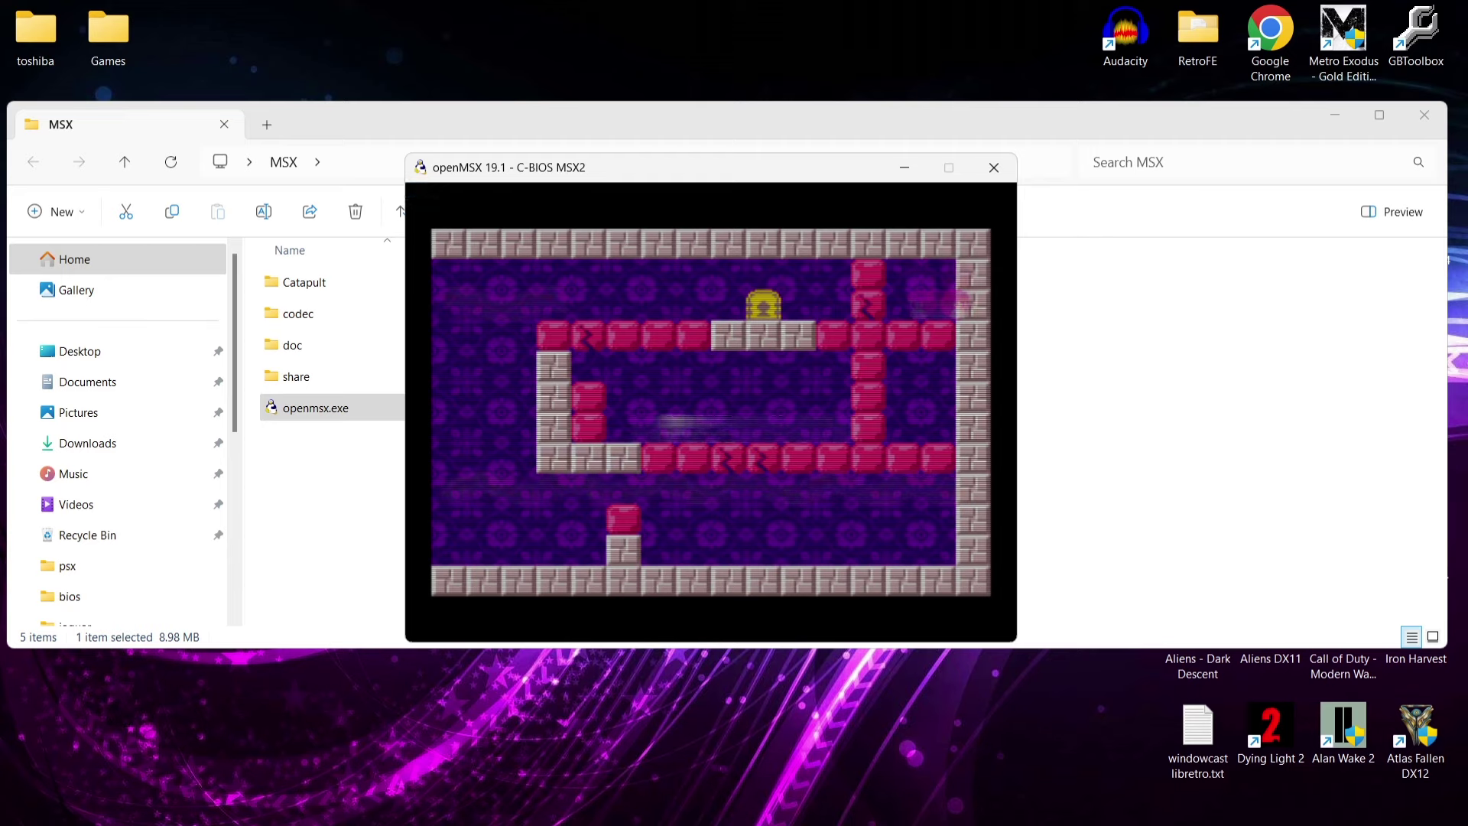
Set the glow back to 0% in the video settings.
click(426, 191)
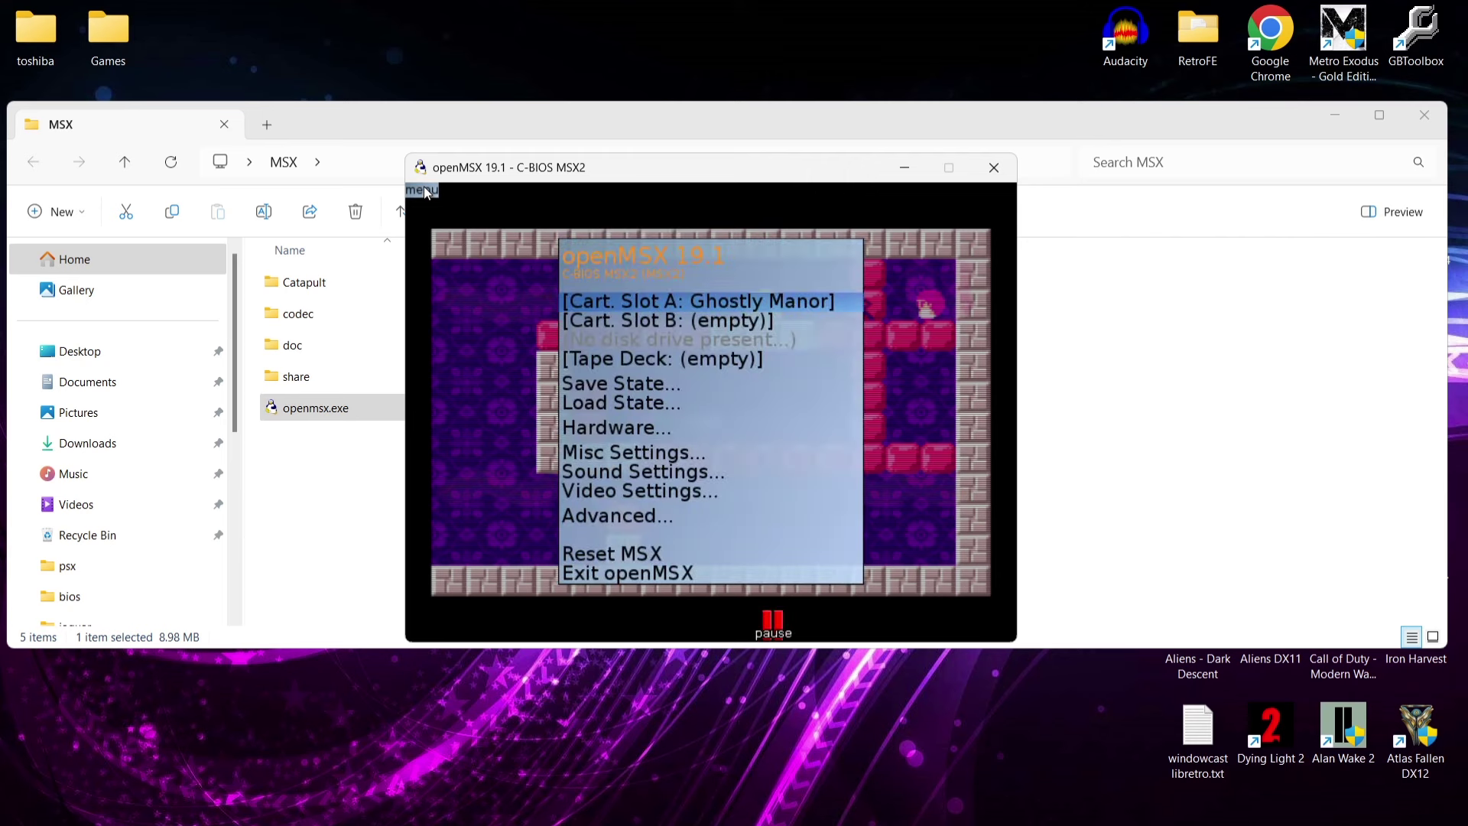
key(Down)
key(Down)
key(Down)
key(Down)
key(Down)
key(Down)
key(Down)
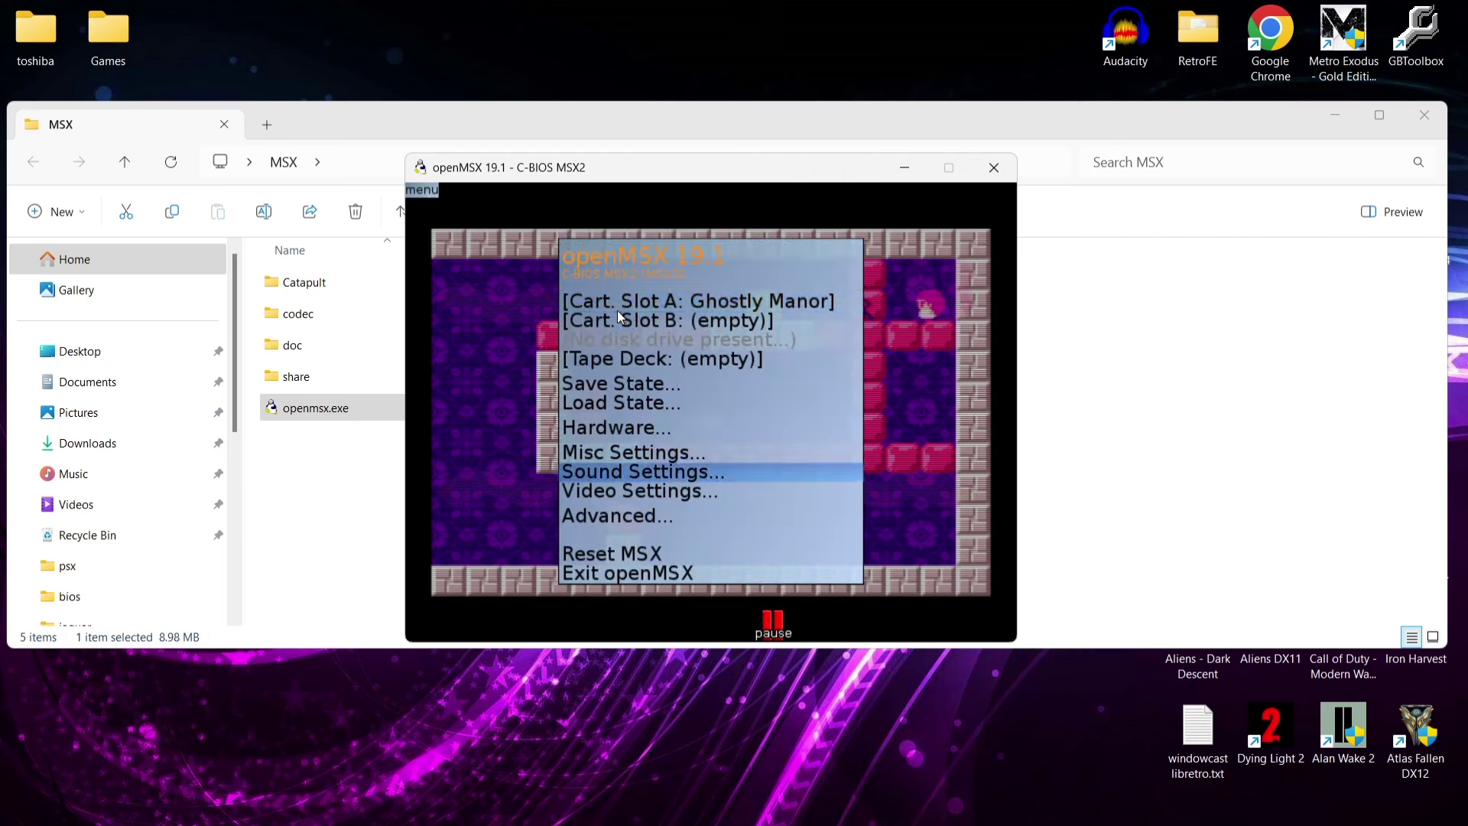
key(Down)
key(Return)
key(Down)
key(Down)
key(Down)
key(Down)
key(Down)
key(Down)
key(Down)
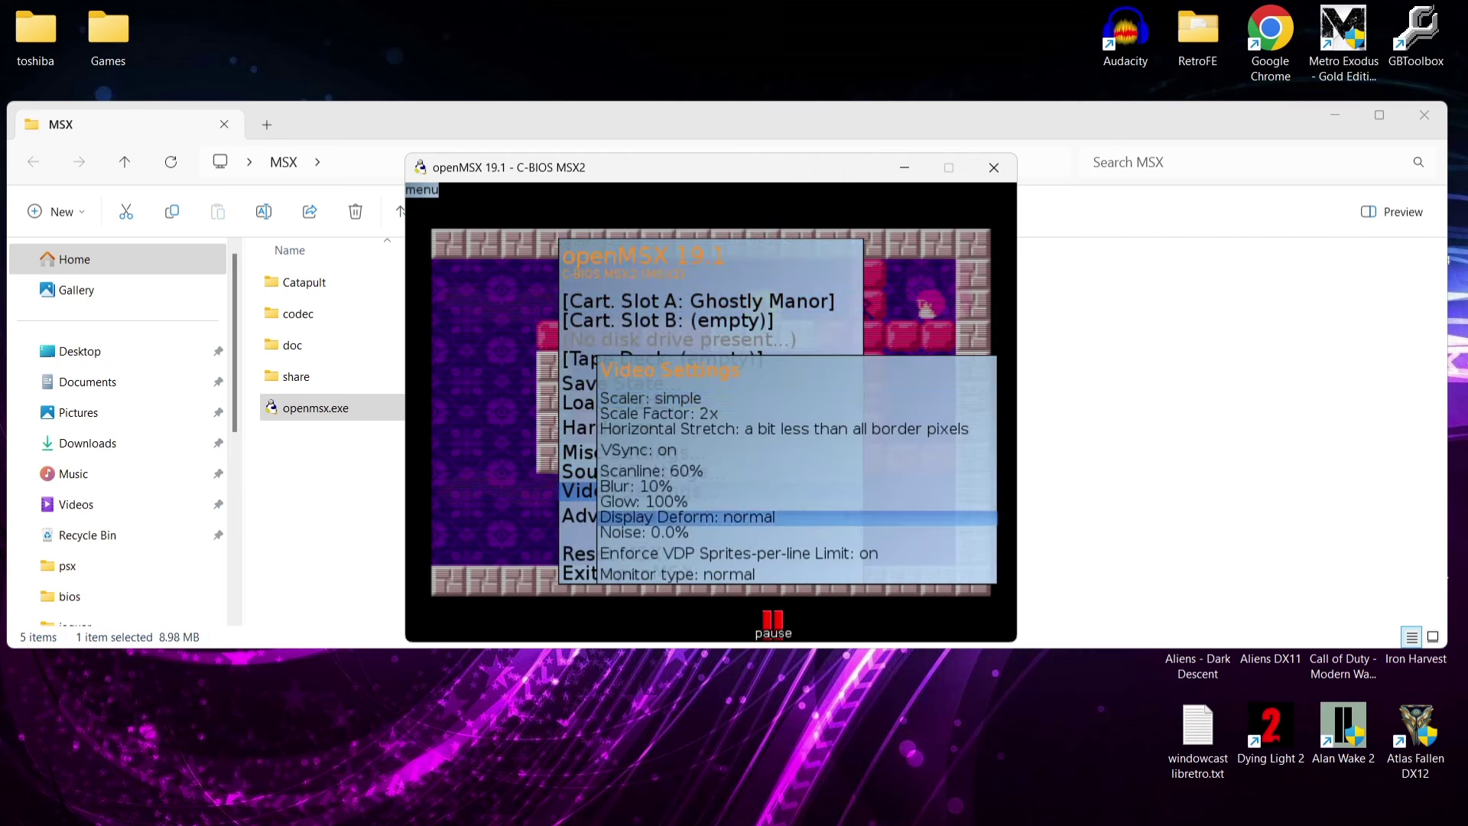
key(Up)
key(Left)
key(Left)
key(Left)
key(Left)
key(Left)
key(Left)
key(Left)
key(Left)
key(Left)
key(Left)
key(Left)
key(Left)
key(Left)
key(Left)
key(Left)
key(Left)
key(Left)
key(Left)
key(Left)
key(Left)
key(Left)
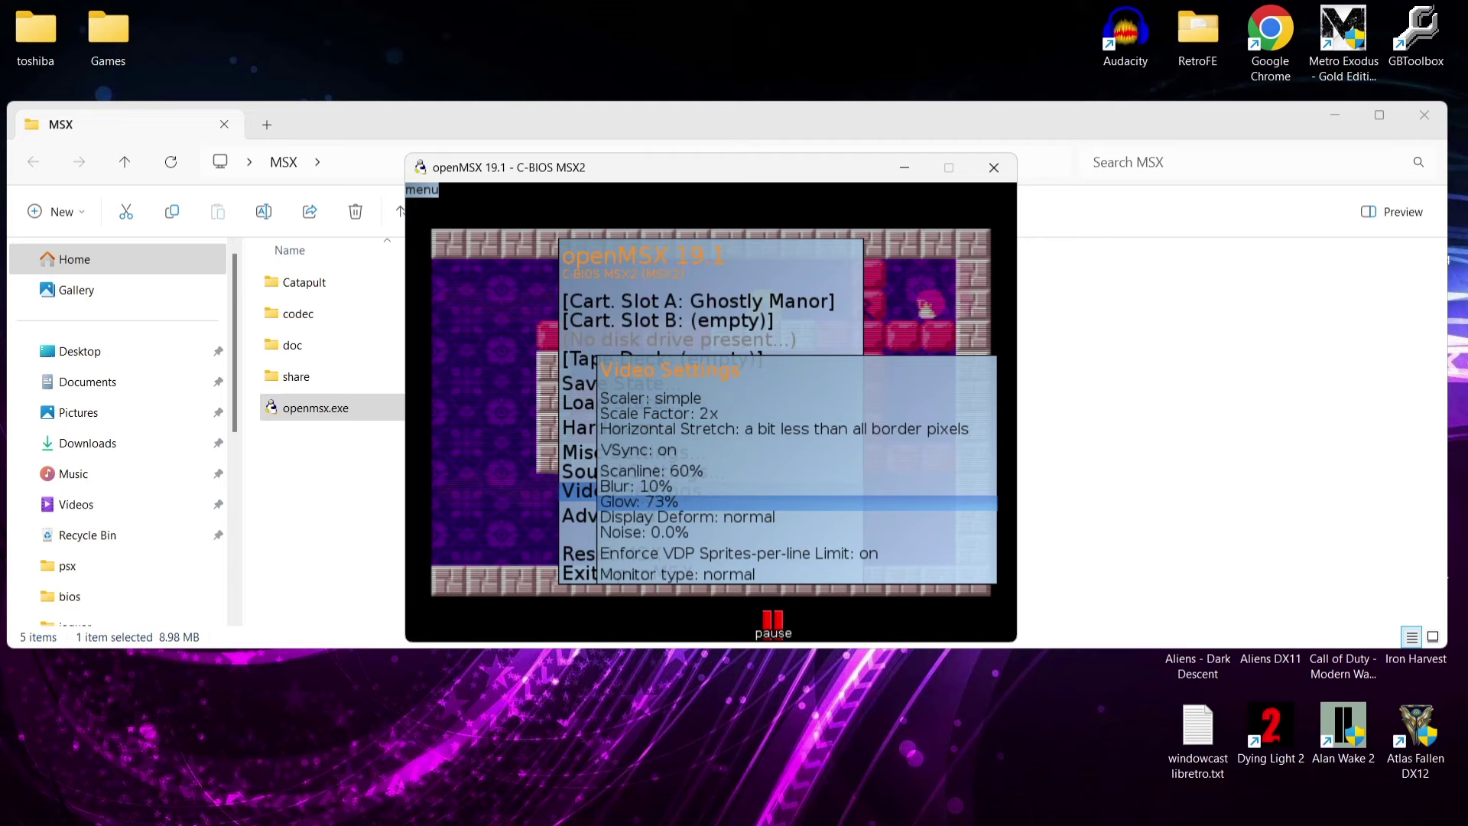
key(Left)
key(Left)
key(Left)
key(Left)
key(Left)
key(Left)
key(Left)
key(Left)
key(Left)
key(Left)
key(Left)
key(Left)
key(Left)
key(Left)
key(Left)
key(Left)
key(Left)
key(Left)
key(Left)
key(Left)
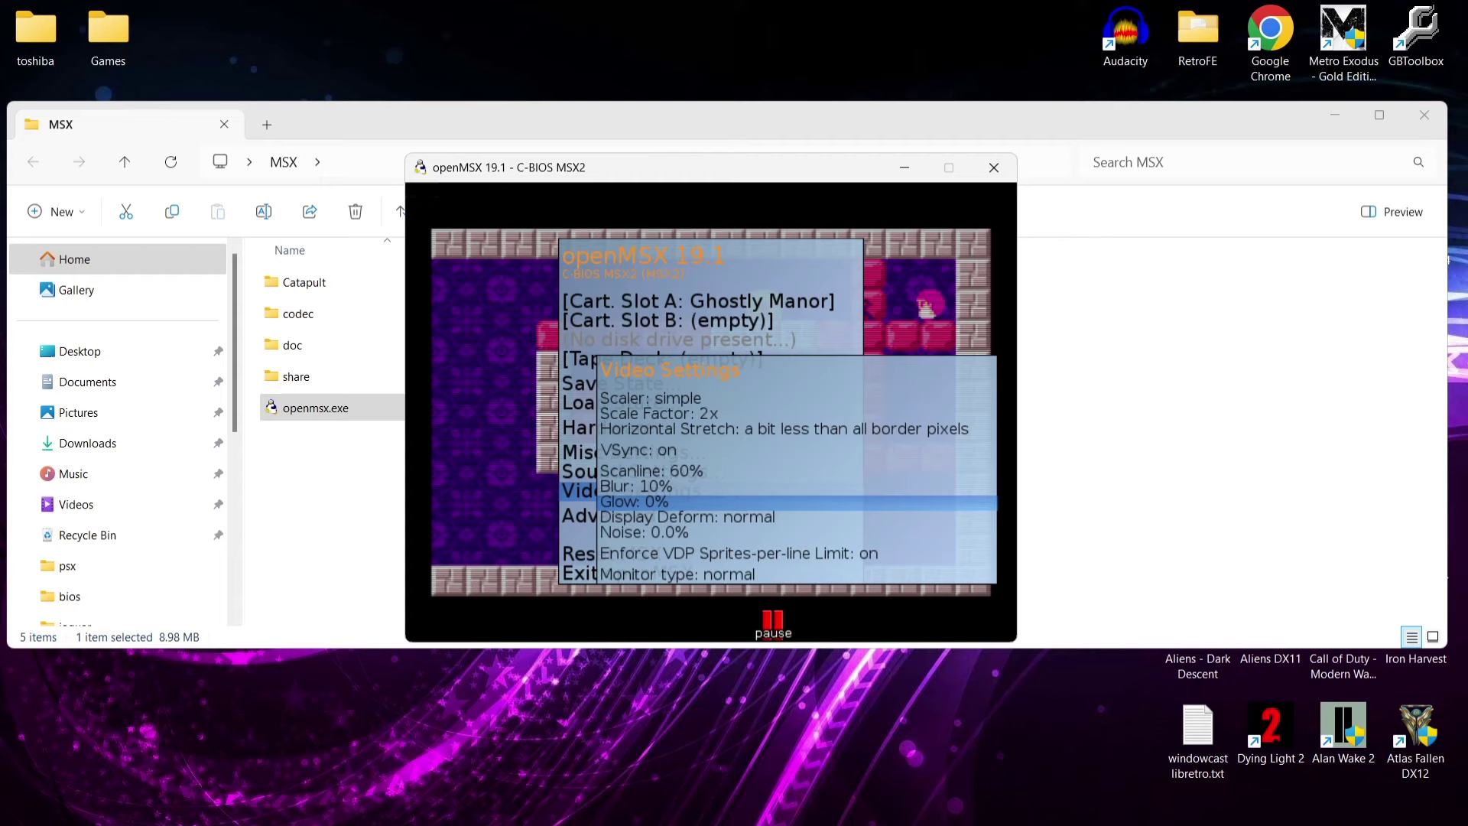
Set the display deform to 3d and return to the game.
key(Down)
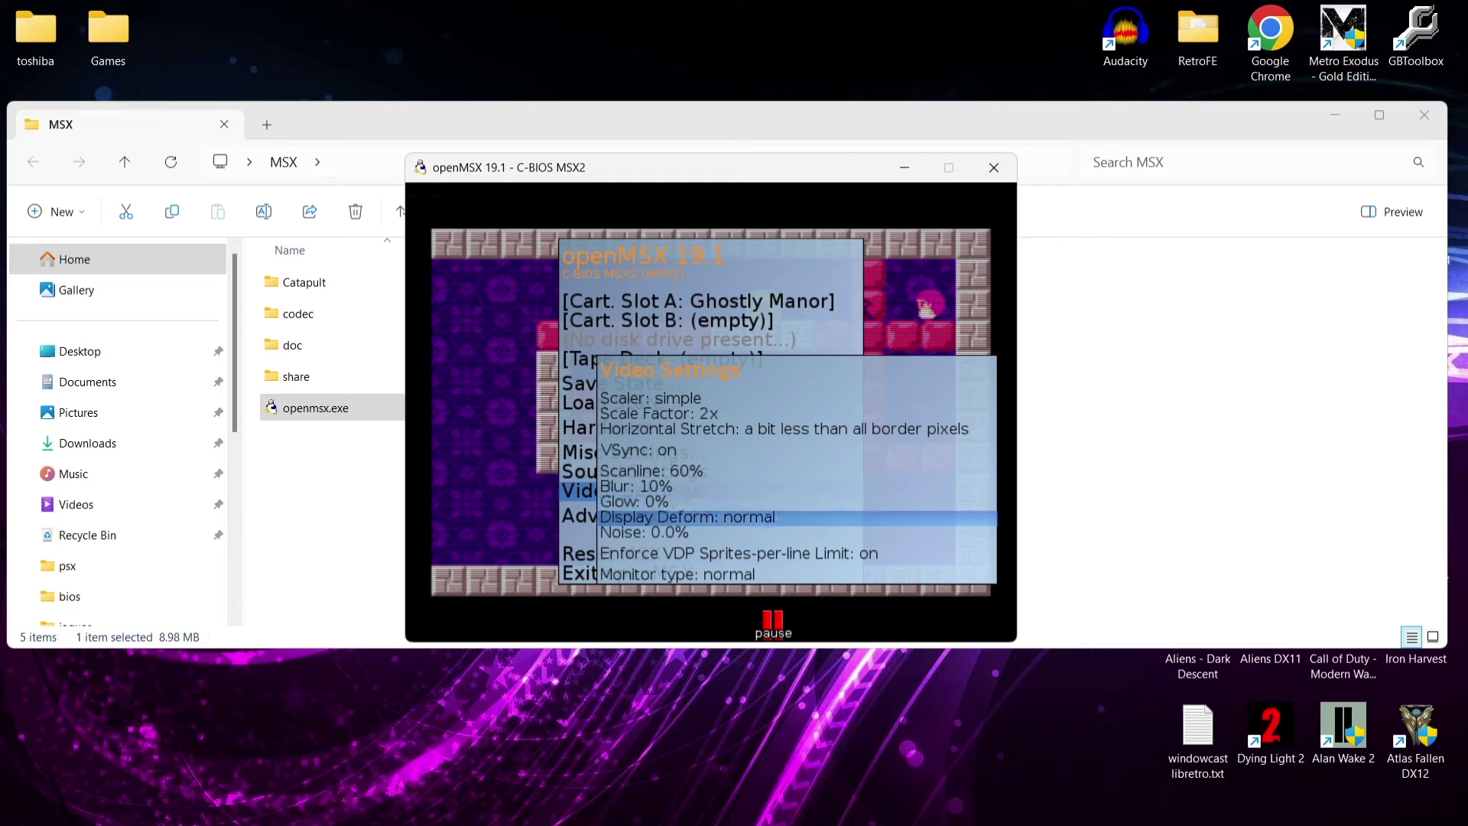
key(Right)
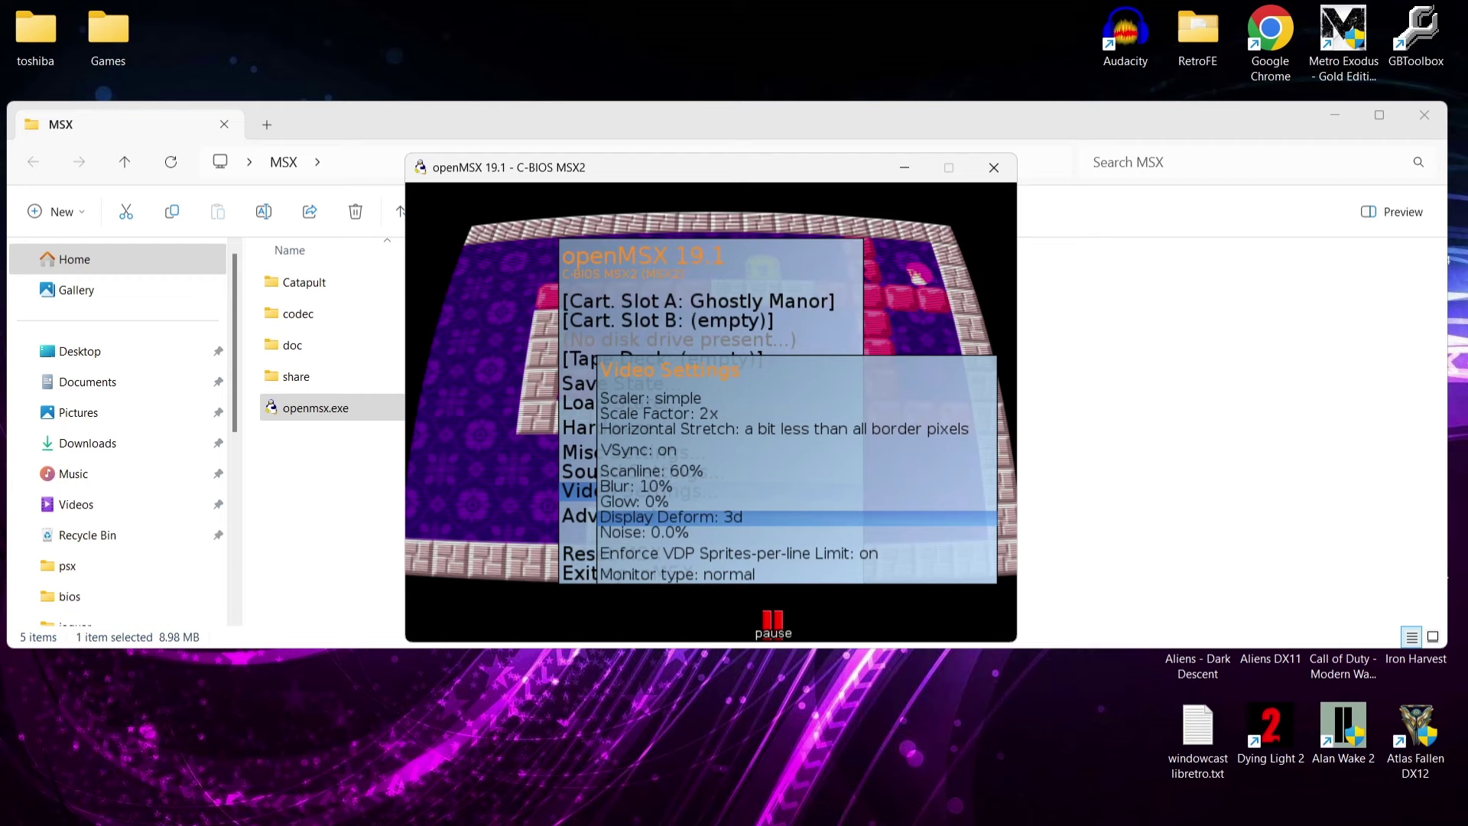
key(Escape)
key(Escape)
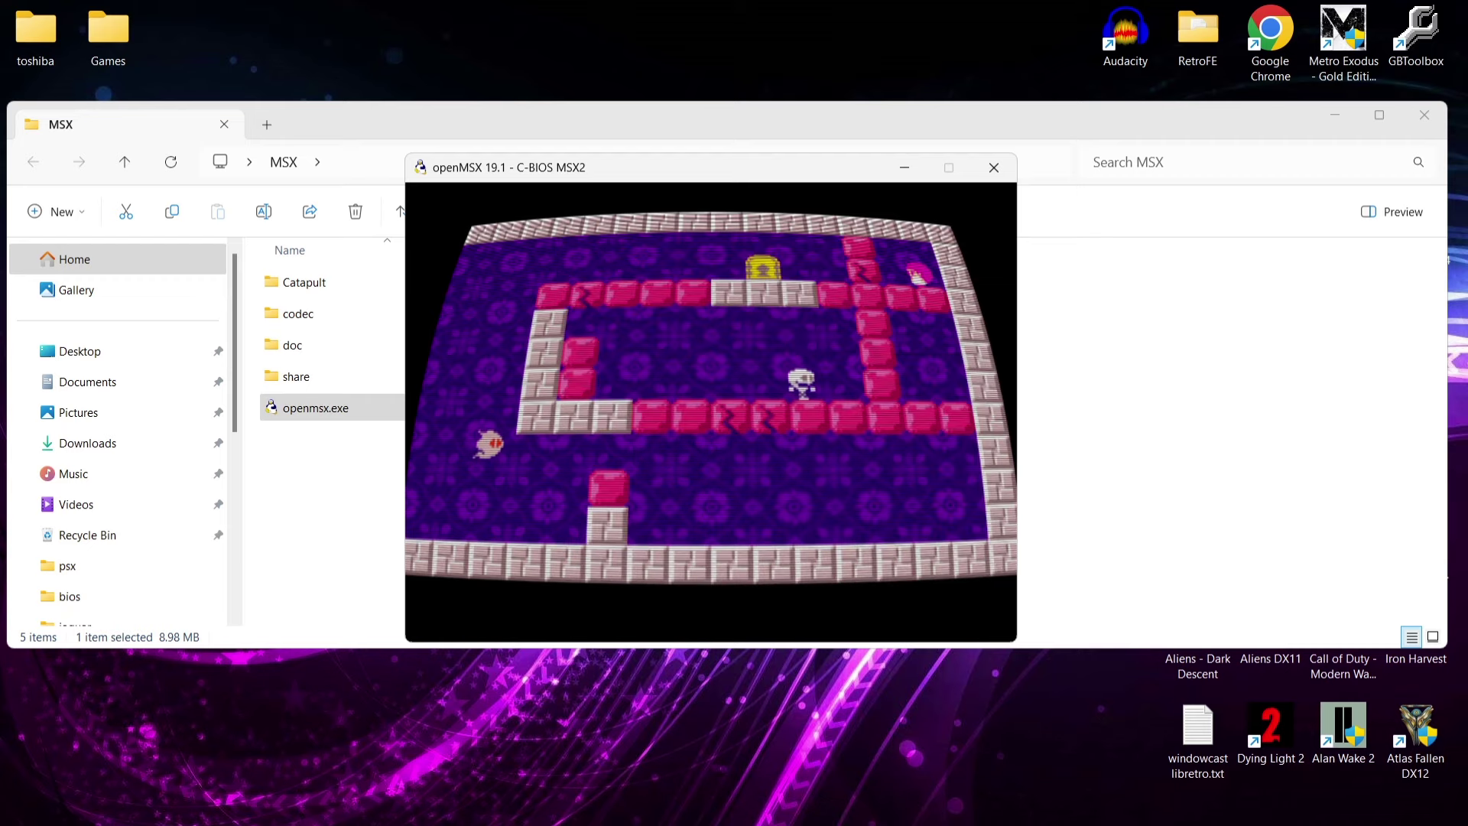
Switch the emulator to full screen and move the Ghostly Manor character left through the room and down to the lower floor.
key(alt+Return)
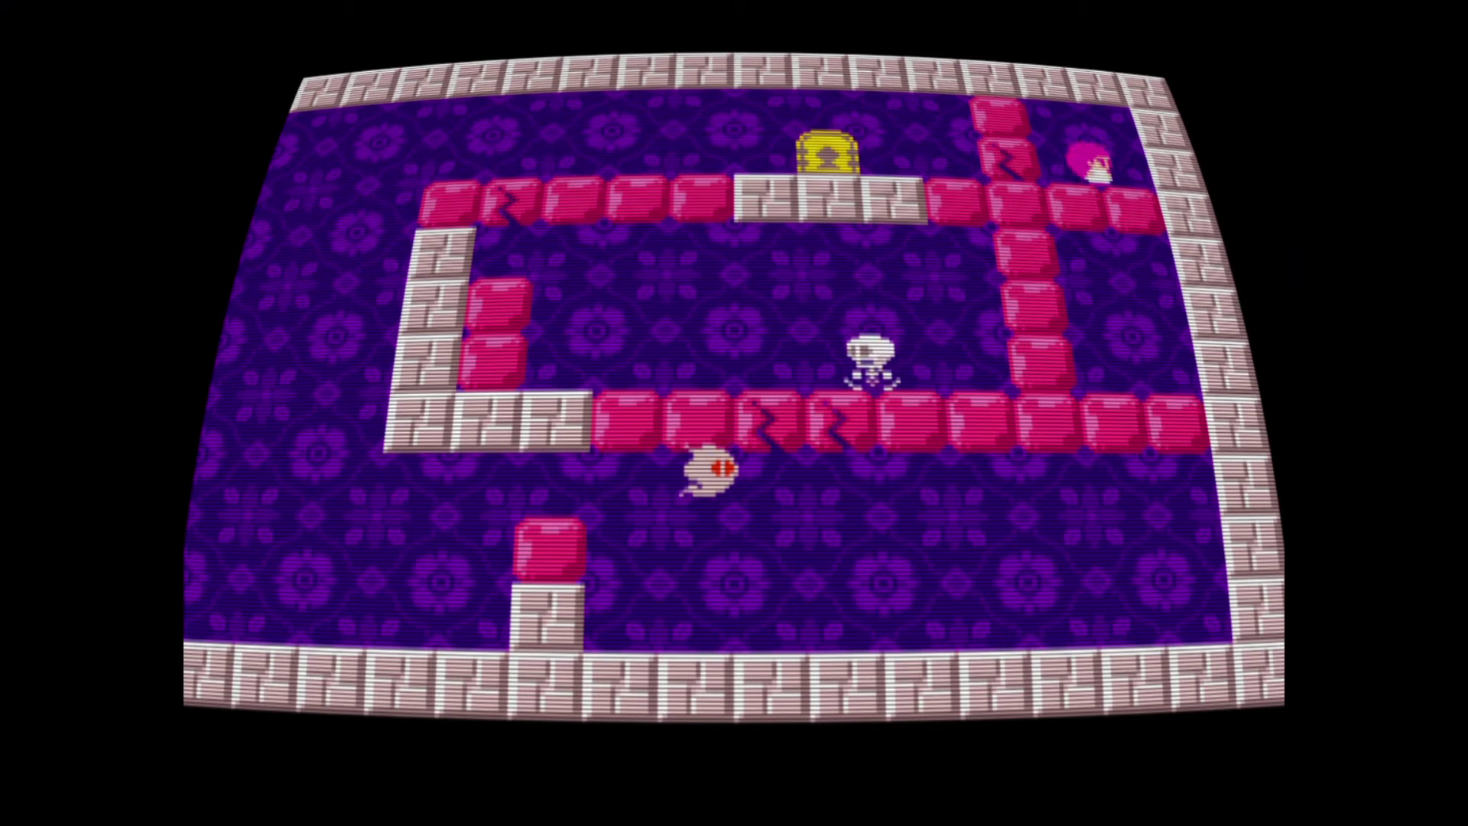
key(Left)
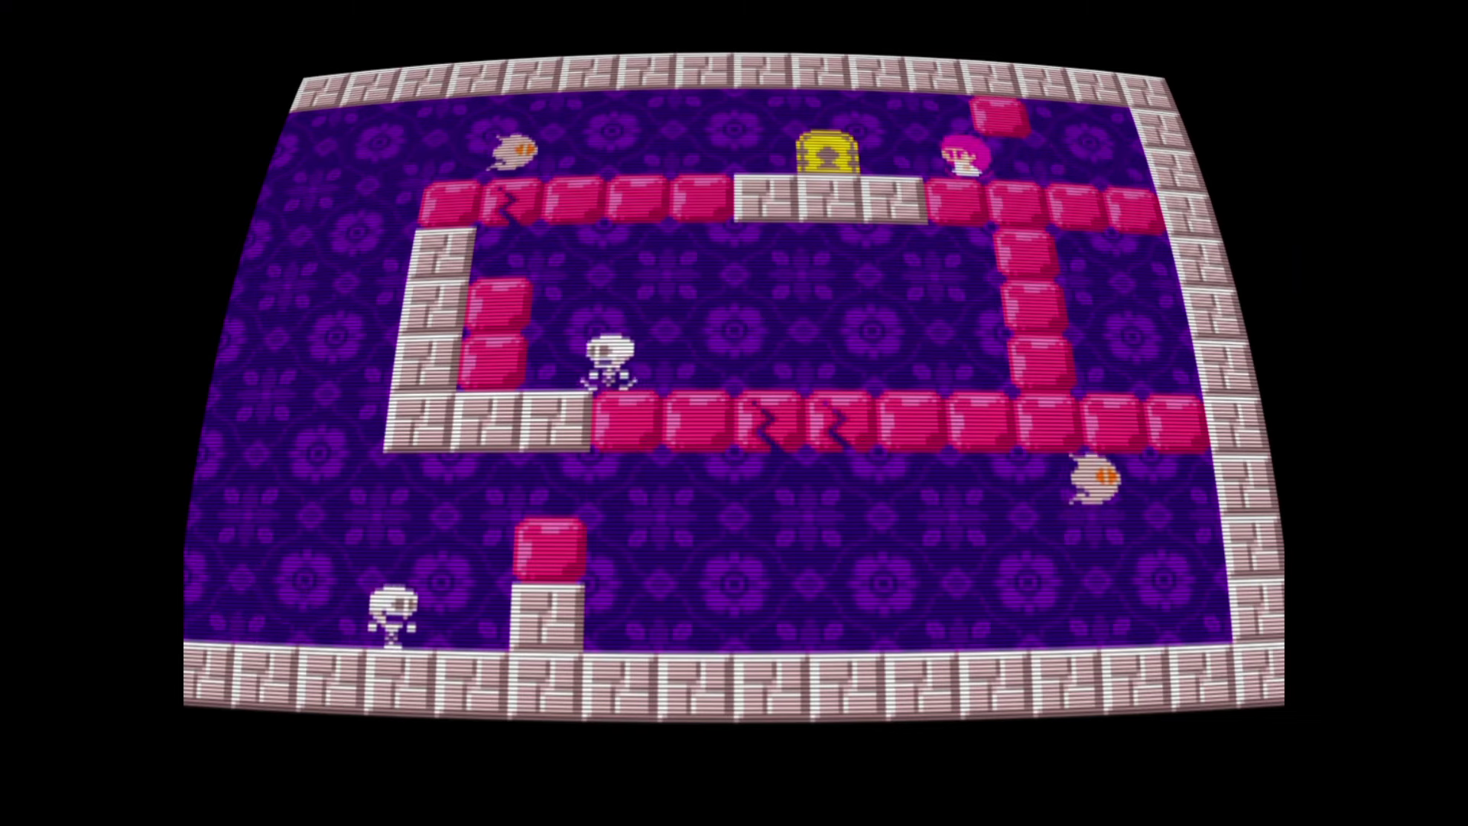
key(Left)
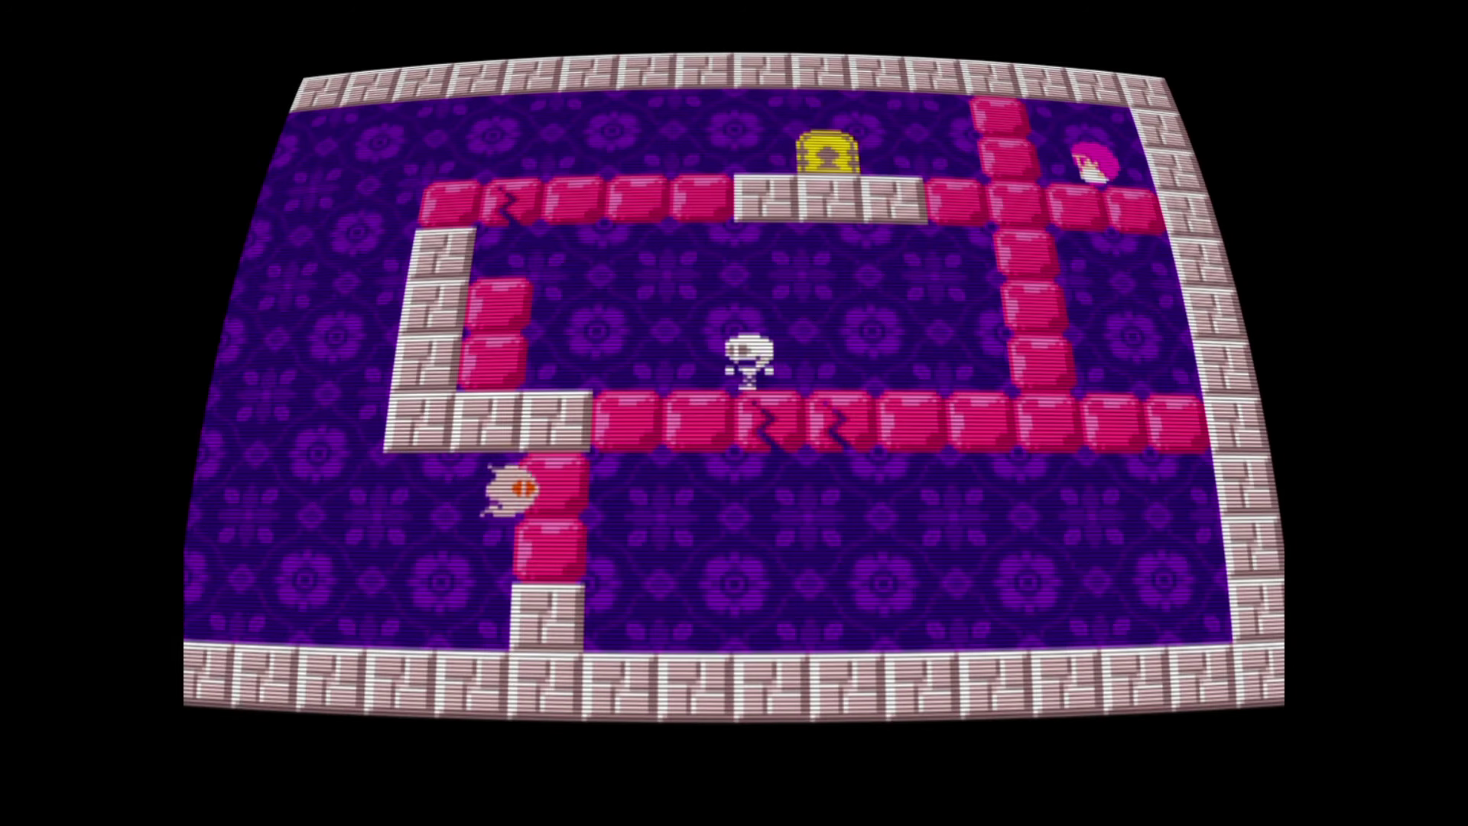
key(Left)
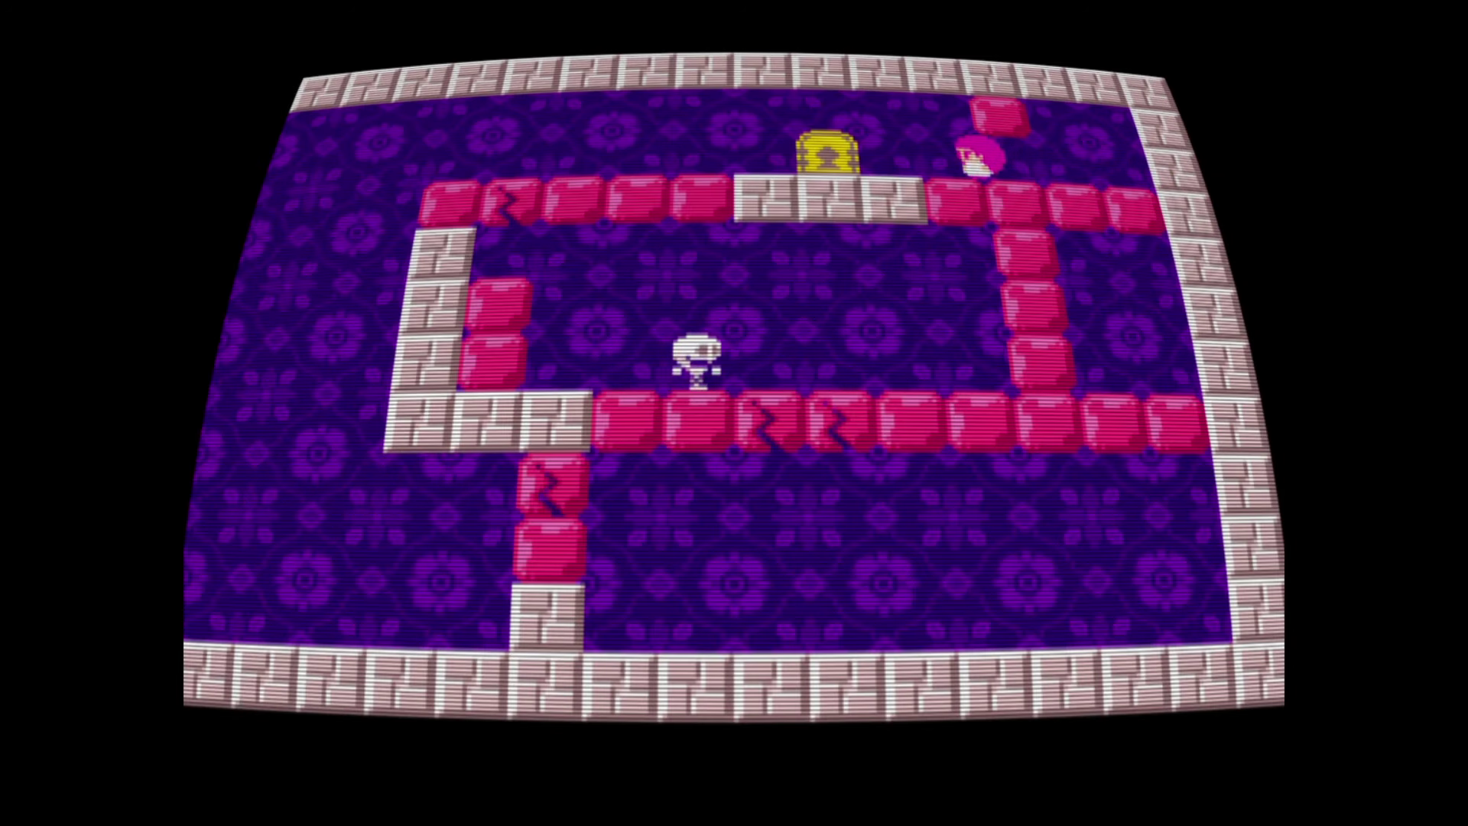
key(Left)
key(Left)
key(Left)
key(Left)
key(Up)
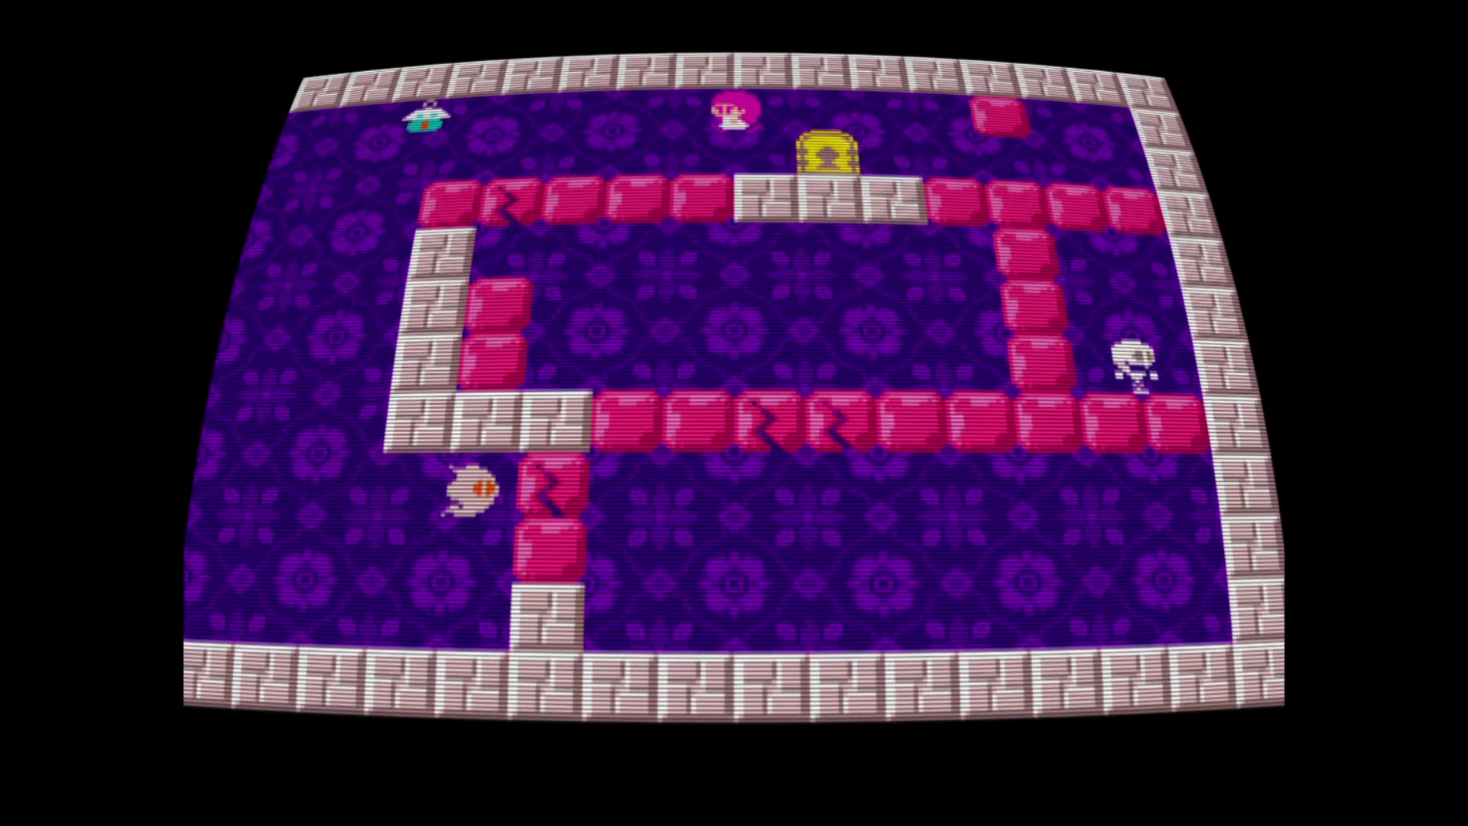
key(Down)
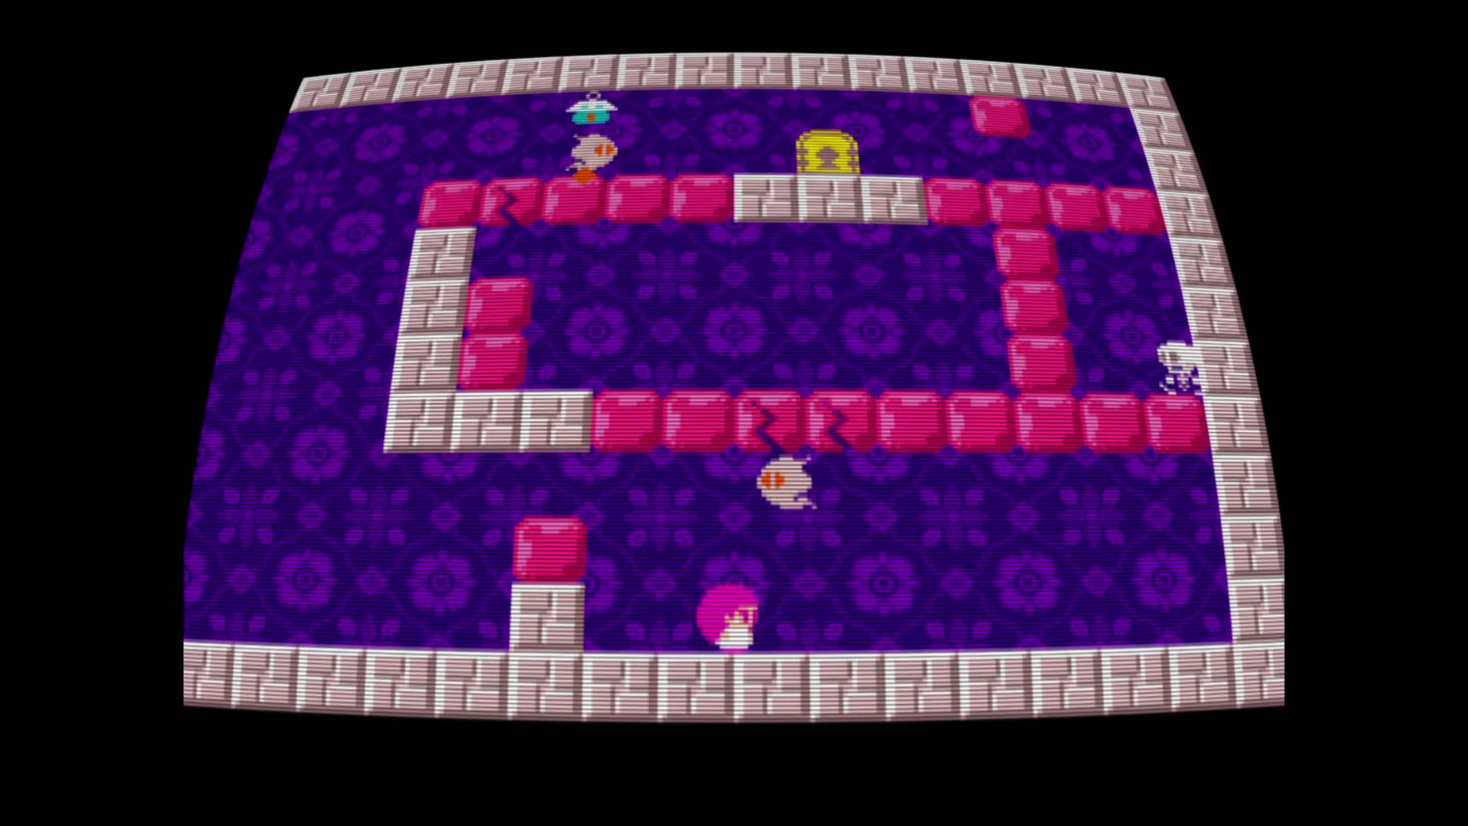